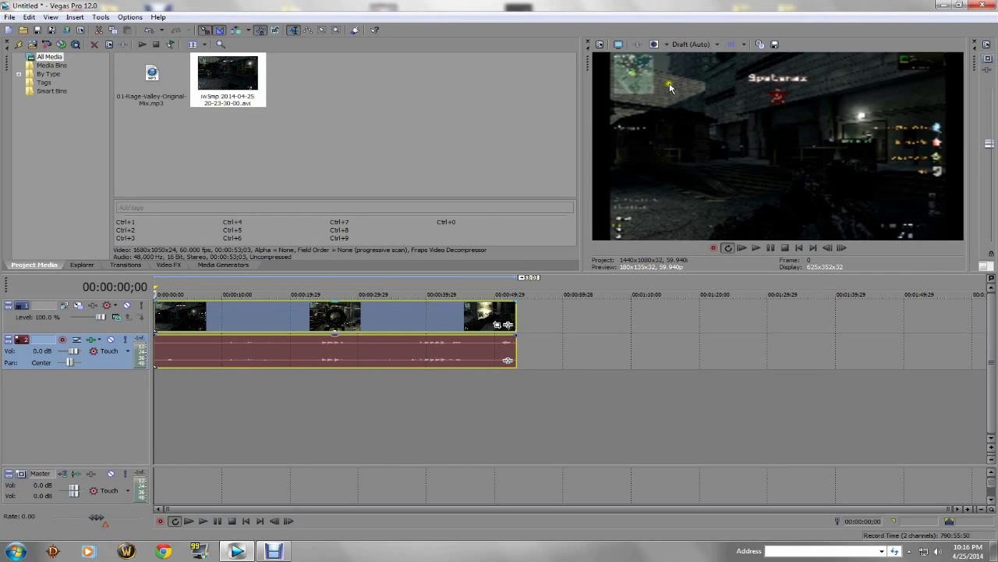
Set the preview quality to Preview (Auto)
click(693, 43)
mouse_move(699, 68)
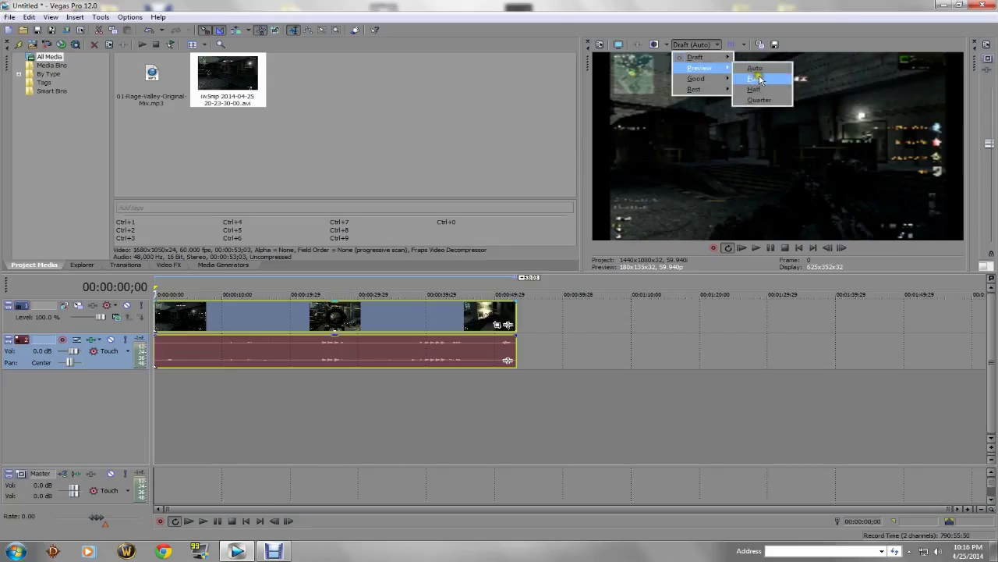
click(758, 69)
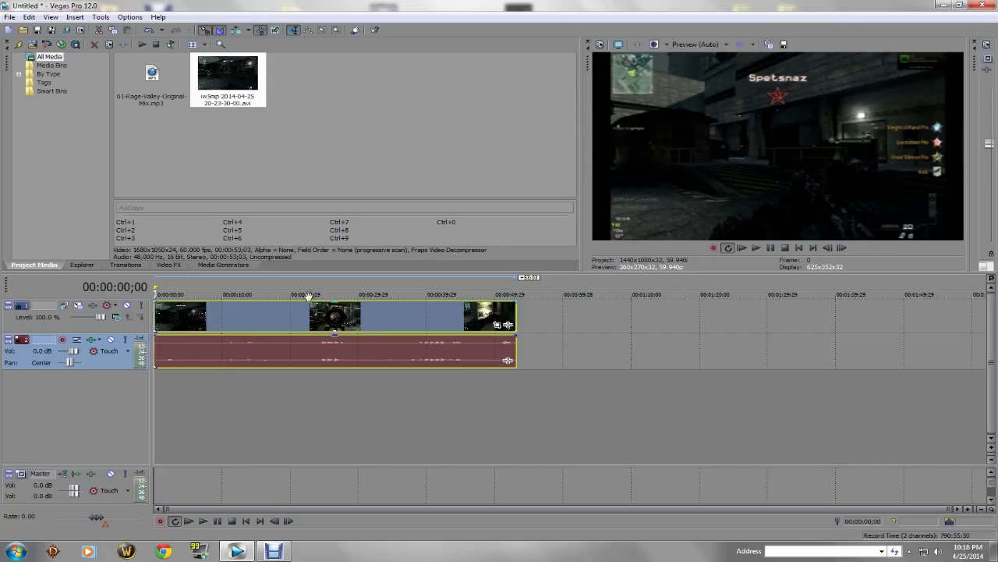
Split the gameplay clip at 00:00:34;24, delete the left piece and close the gap to zero
right_click(344, 308)
click(305, 316)
click(377, 316)
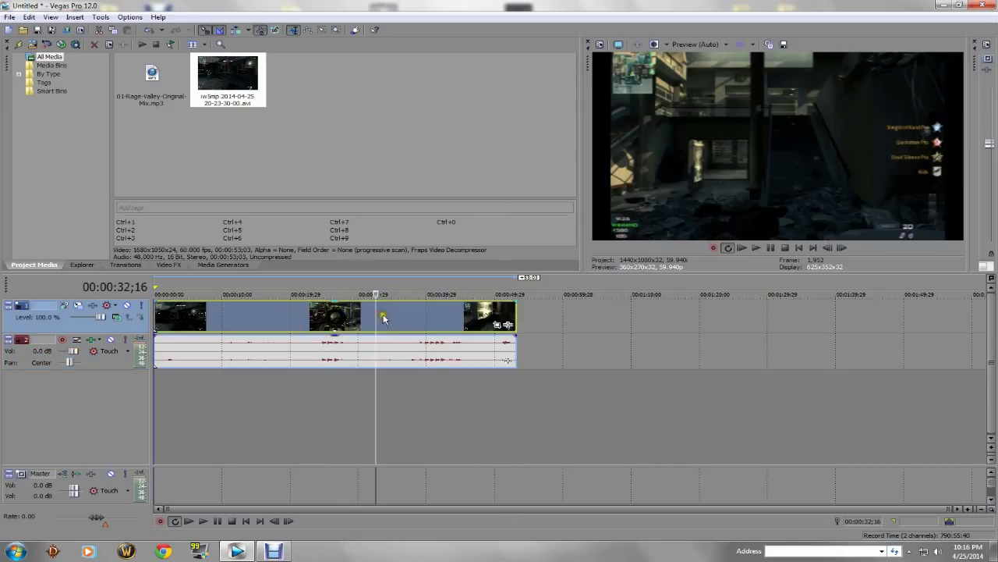
click(390, 312)
key(s)
right_click(343, 316)
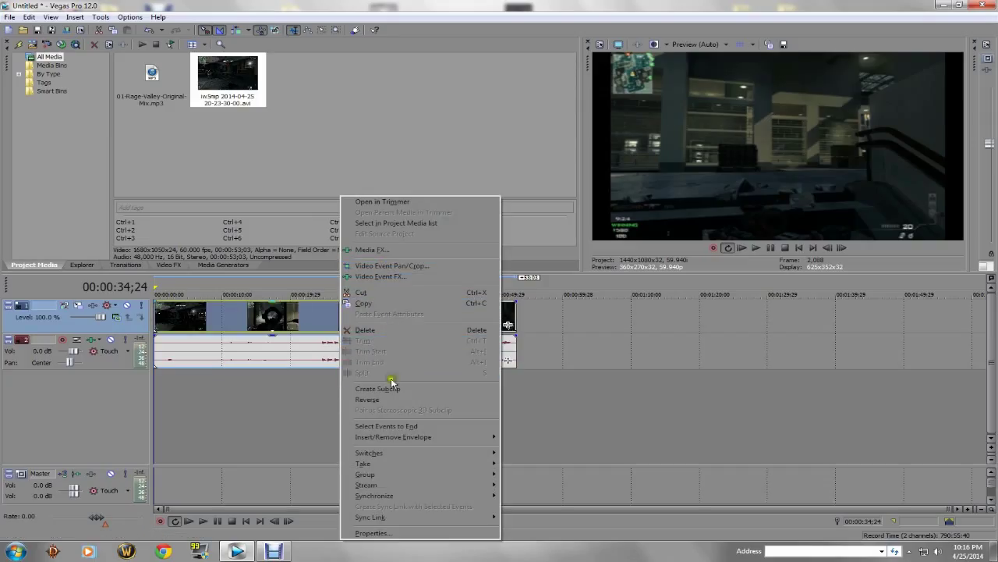
click(365, 331)
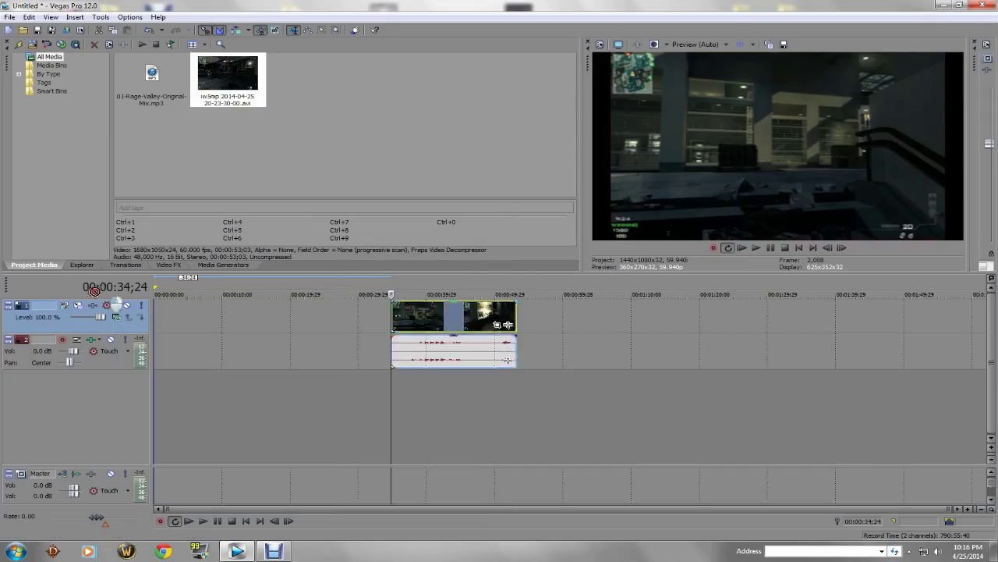
key(f)
Turn off Maintain Aspect Ratio and enable Disable Resample in the gameplay clip's Switches
click(186, 300)
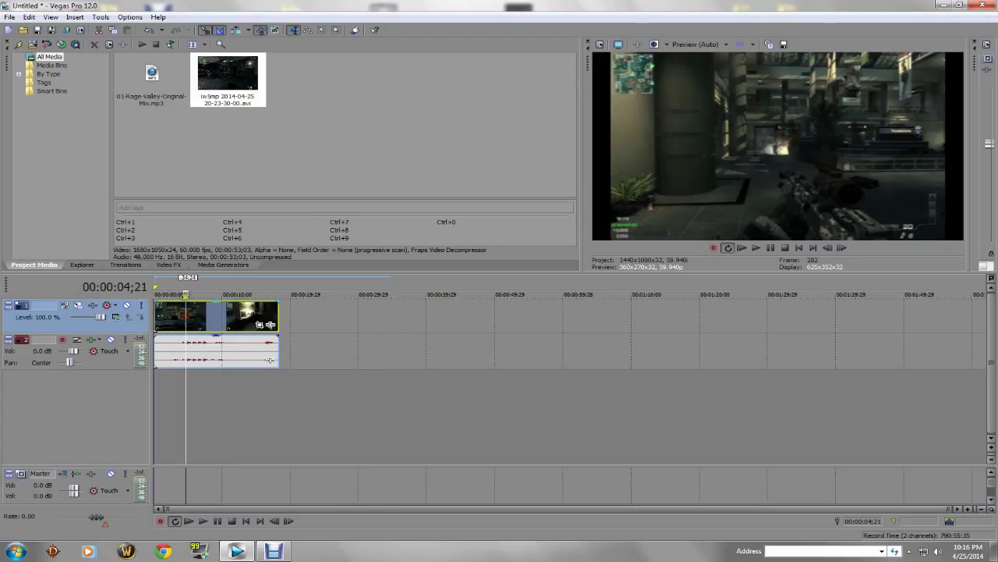
right_click(232, 316)
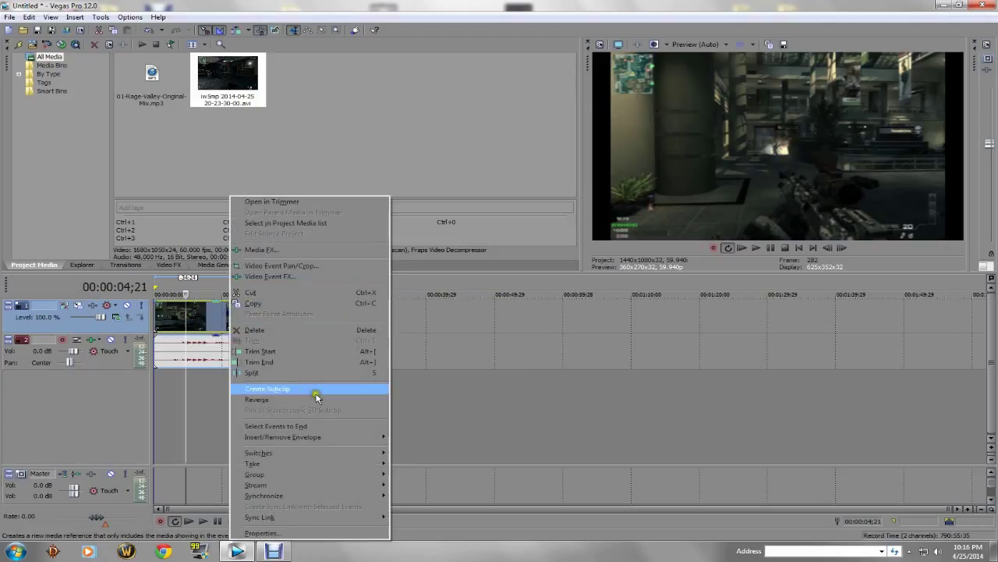
mouse_move(331, 460)
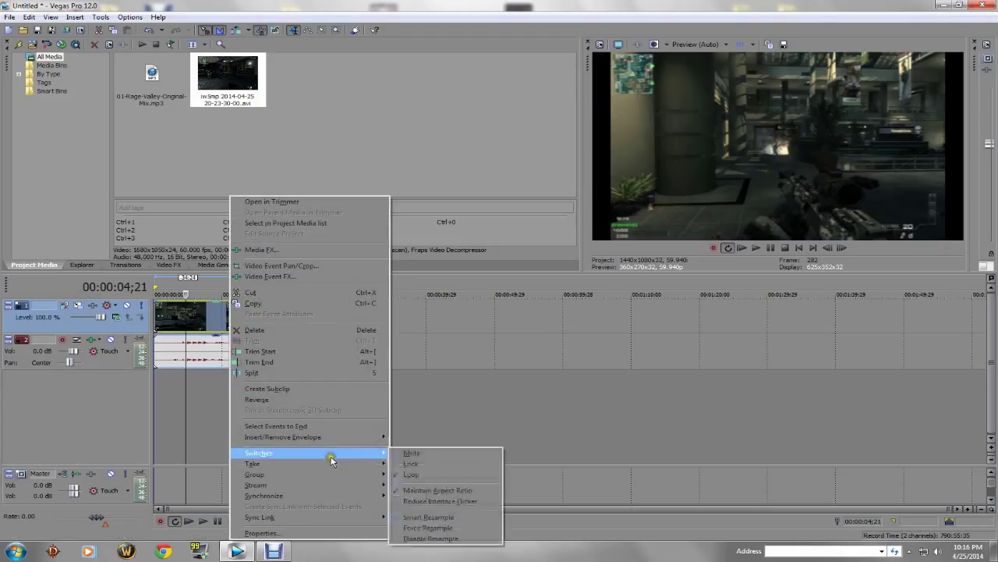
click(454, 490)
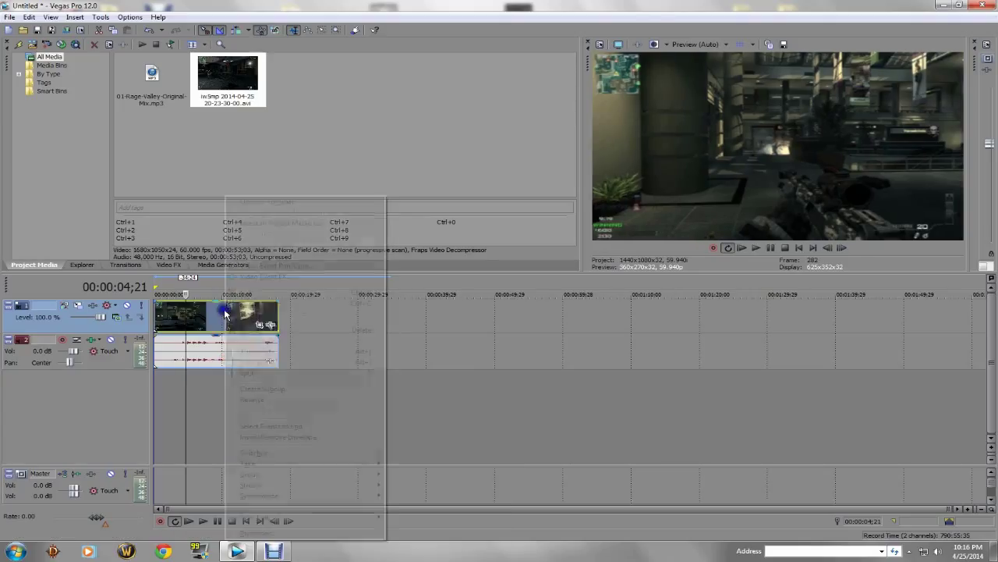
right_click(227, 316)
mouse_move(367, 453)
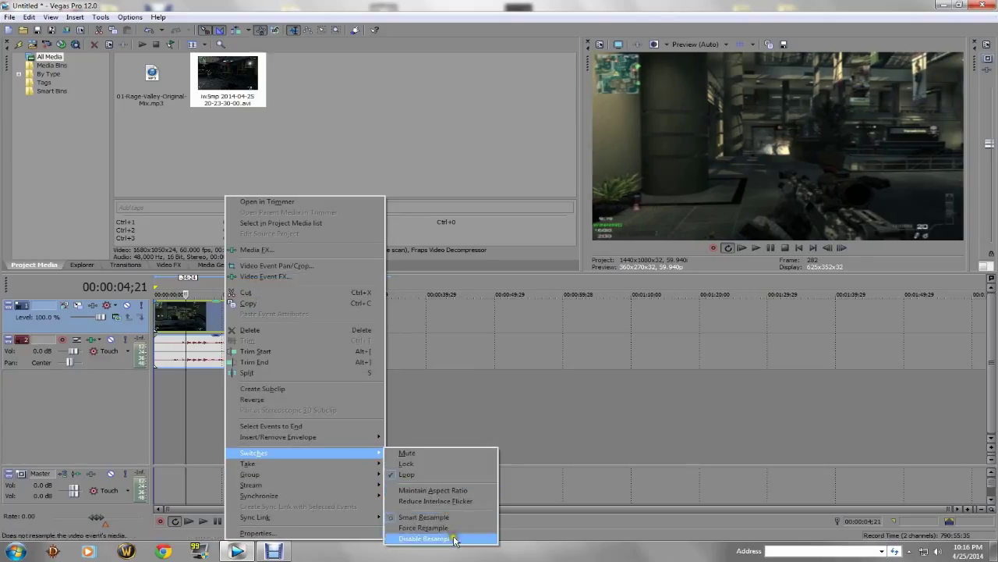
click(449, 537)
Place the Rage Valley mp3 from project media onto the timeline
click(395, 330)
drag(395, 330, 394, 332)
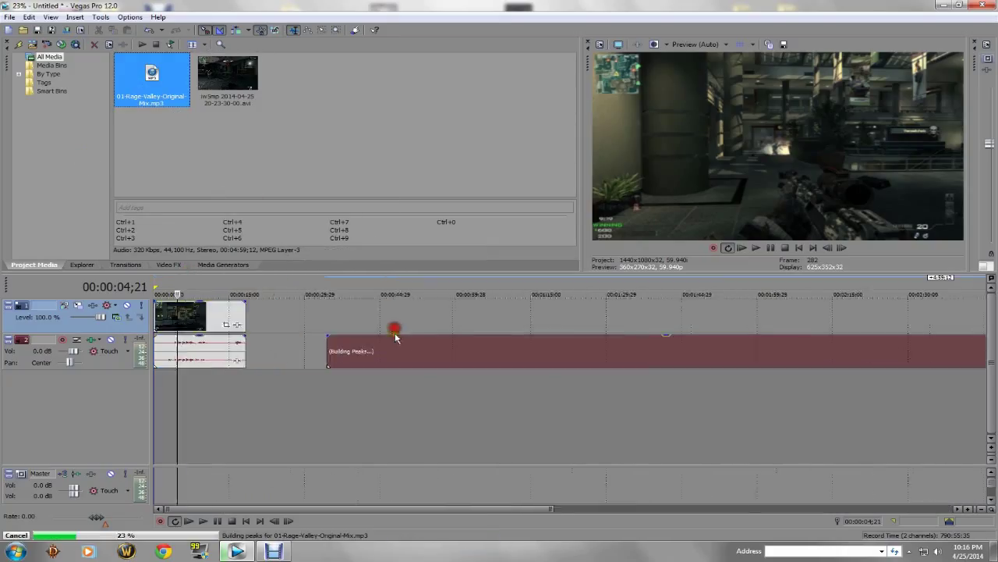
scroll(285, 319, down, 5)
click(232, 312)
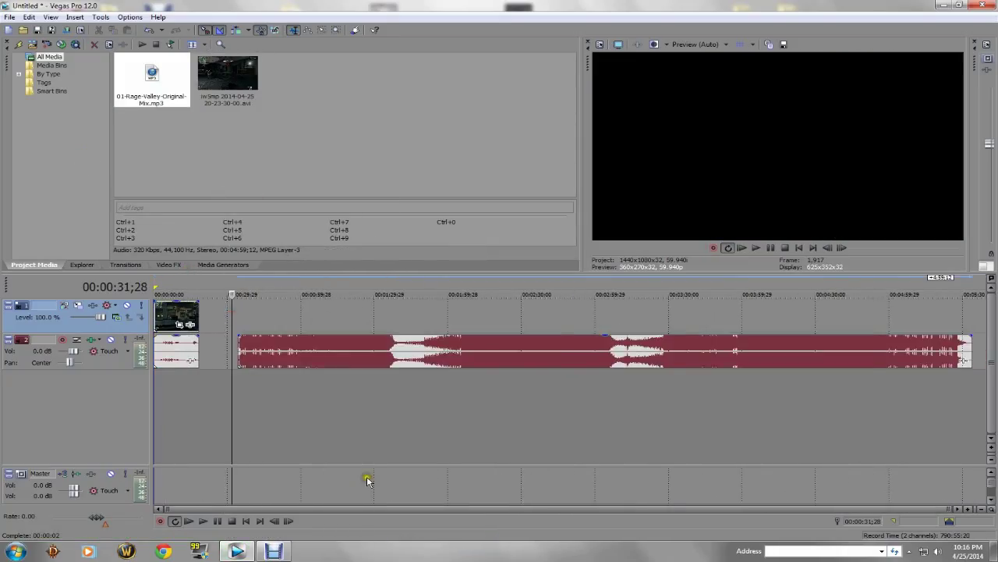
scroll(367, 479, up, 4)
scroll(572, 368, down, 2)
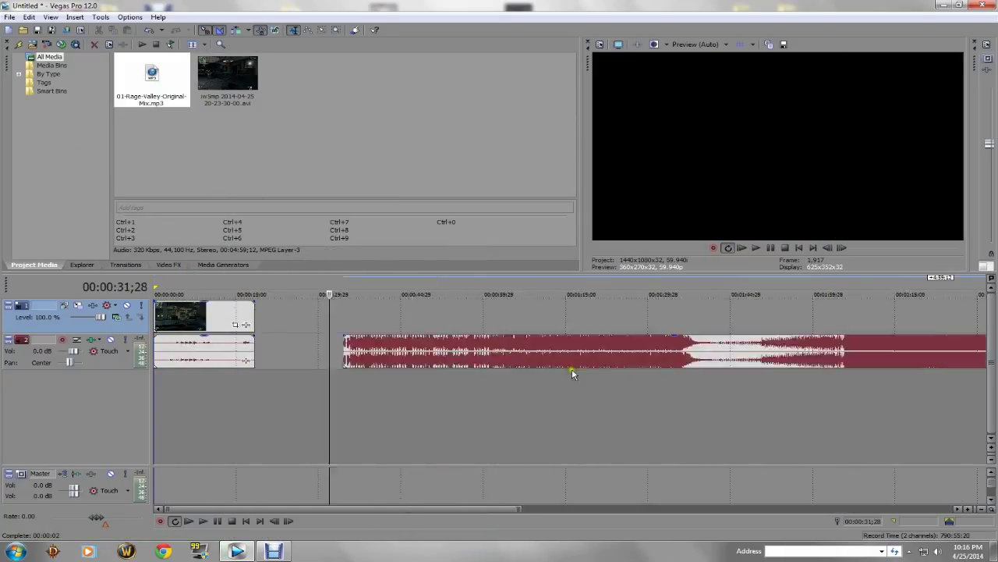
Trim the music to the section between 01:37;28 and 02:38;15
click(693, 356)
right_click(613, 343)
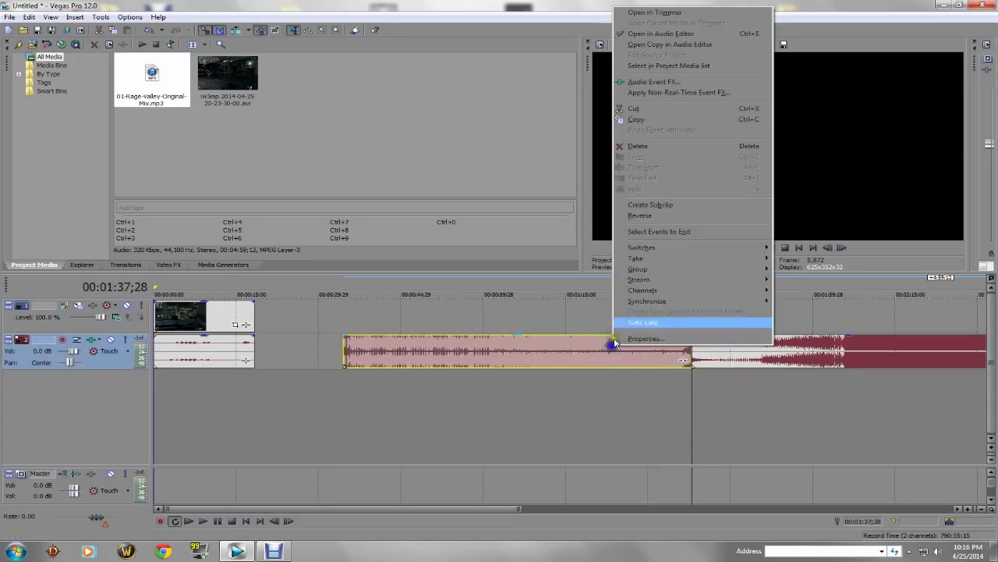
click(645, 148)
scroll(809, 364, down, 2)
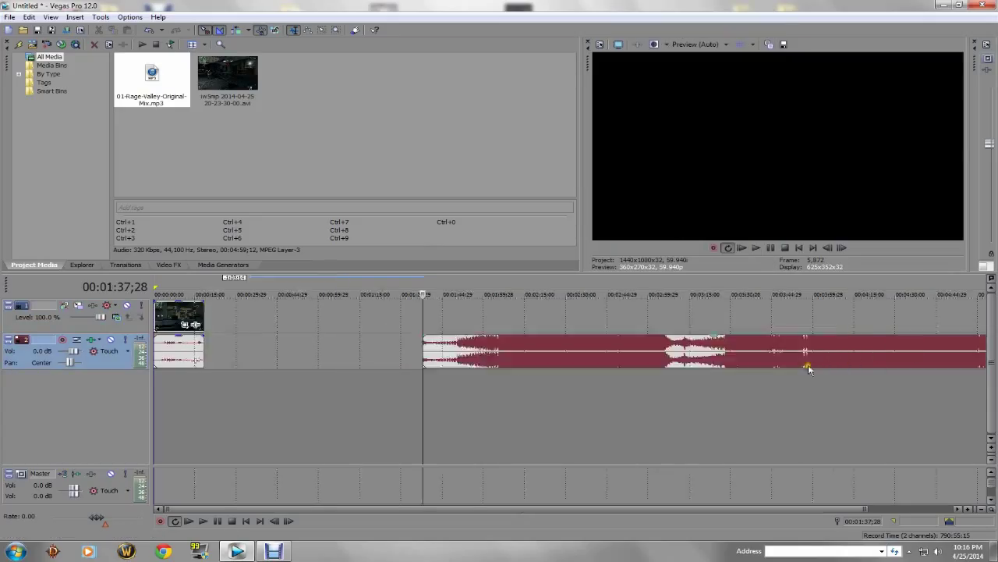
click(605, 356)
click(541, 351)
click(590, 351)
key(s)
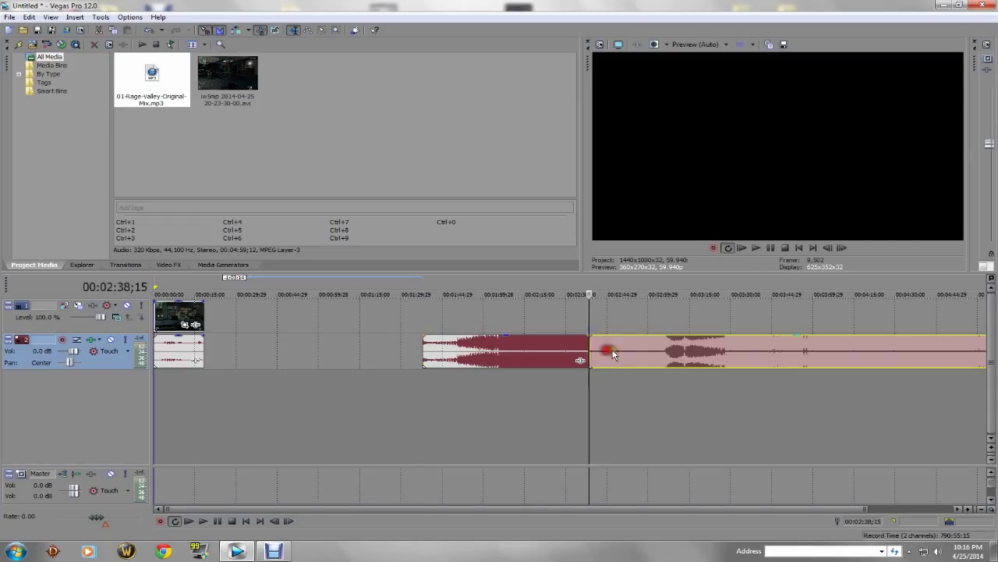
right_click(616, 351)
click(644, 149)
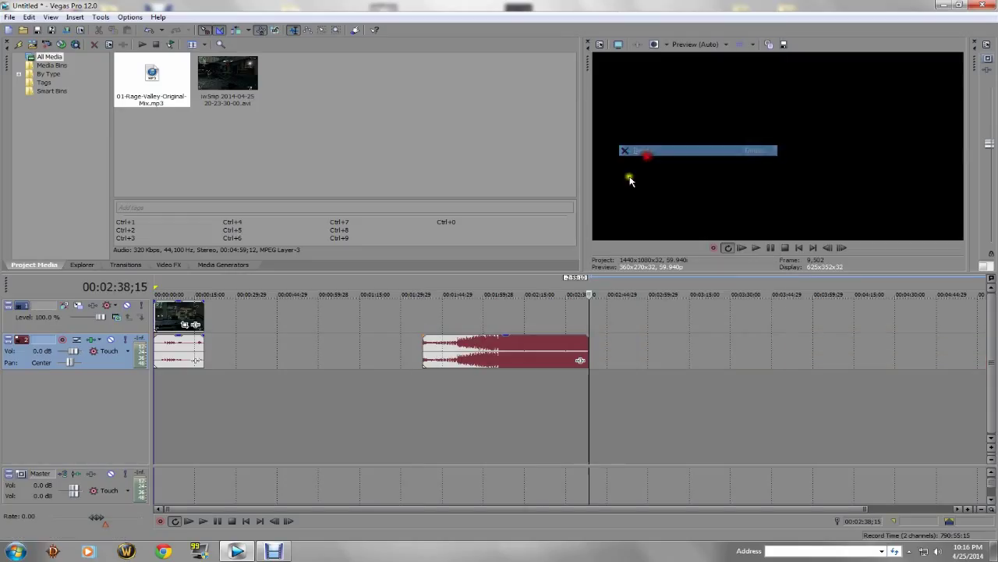
Move the remaining music section to 00:00:00 on a new track
click(498, 352)
drag(193, 400, 161, 390)
scroll(239, 405, up, 2)
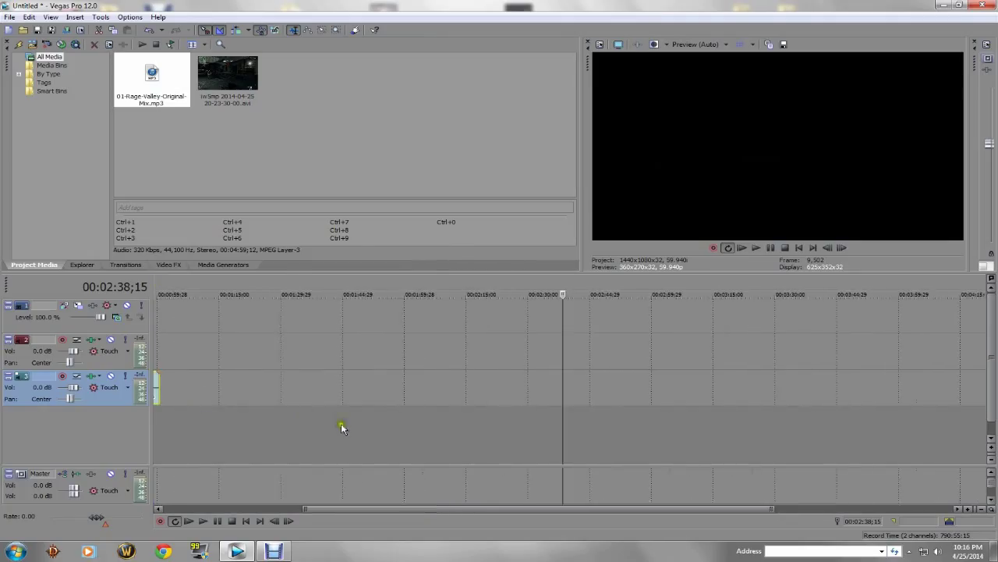
click(797, 248)
Mark a loop region from zero to 00:00:18;10 and park the playhead near 00:00:04;23
drag(156, 288, 228, 288)
click(193, 314)
scroll(350, 416, up, 4)
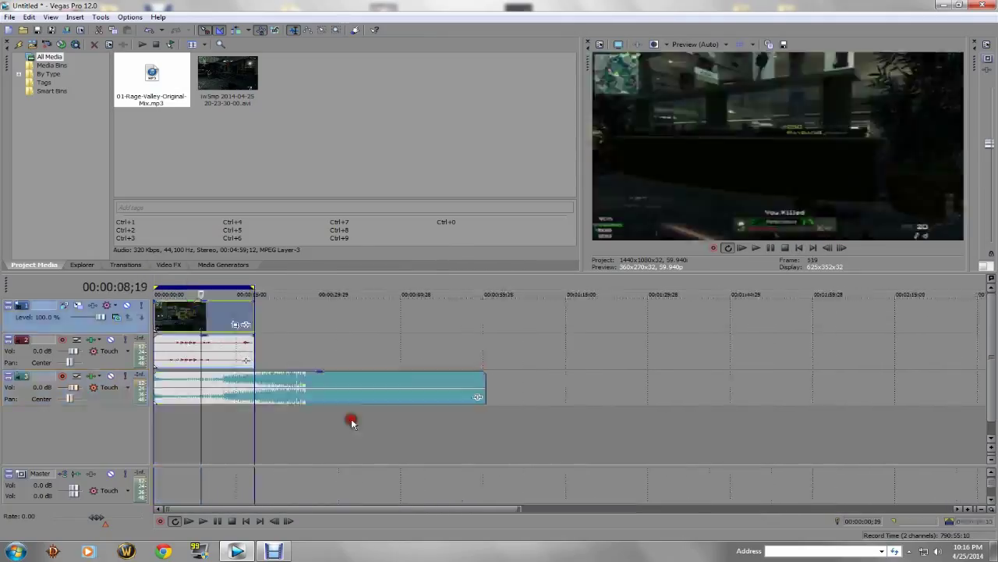
click(205, 308)
click(232, 315)
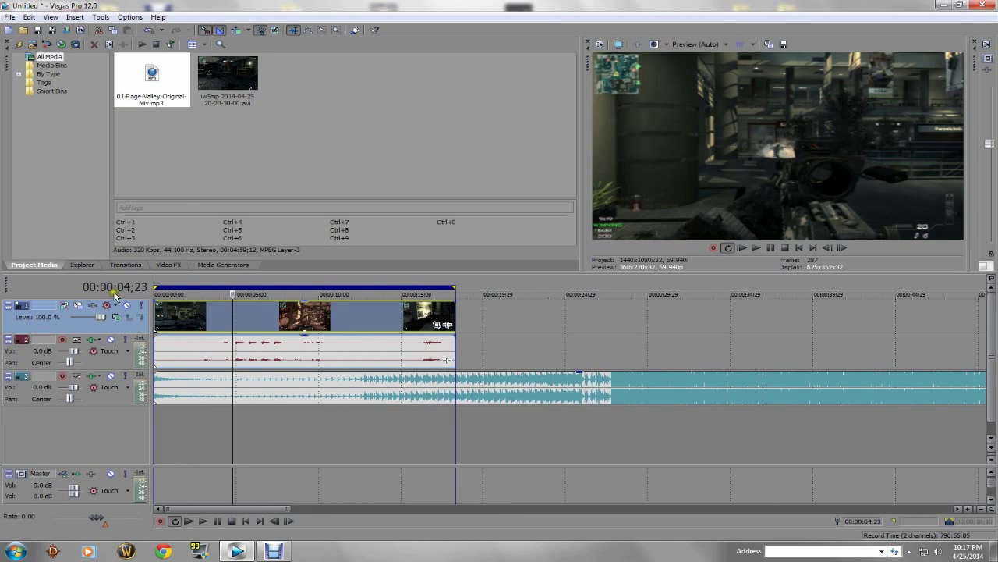
click(168, 264)
Apply Color Corrector Blue Midtones, tinting Low to 158.59/0.3043 and High to 342.87/0.593
click(78, 154)
key(Down)
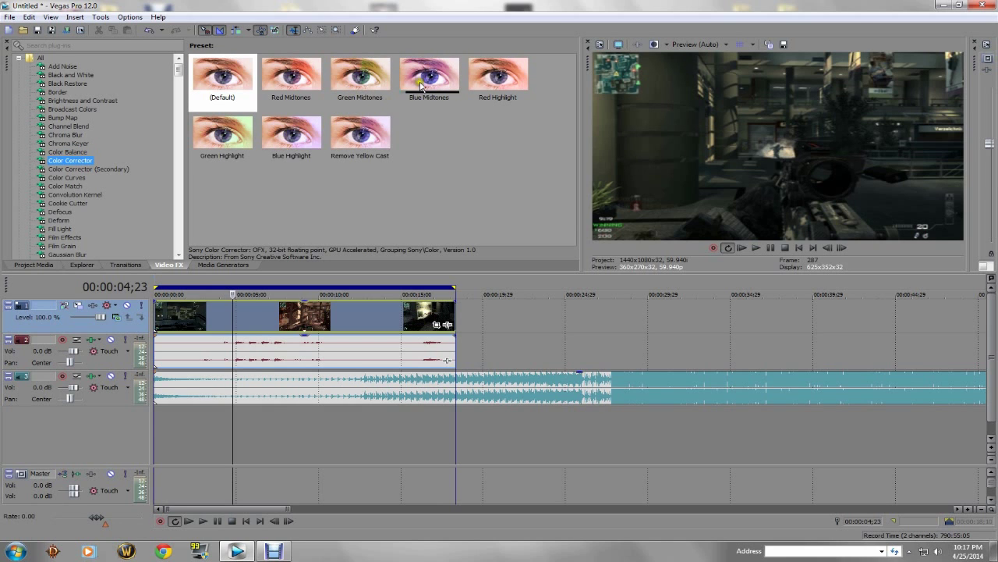
drag(422, 85, 261, 318)
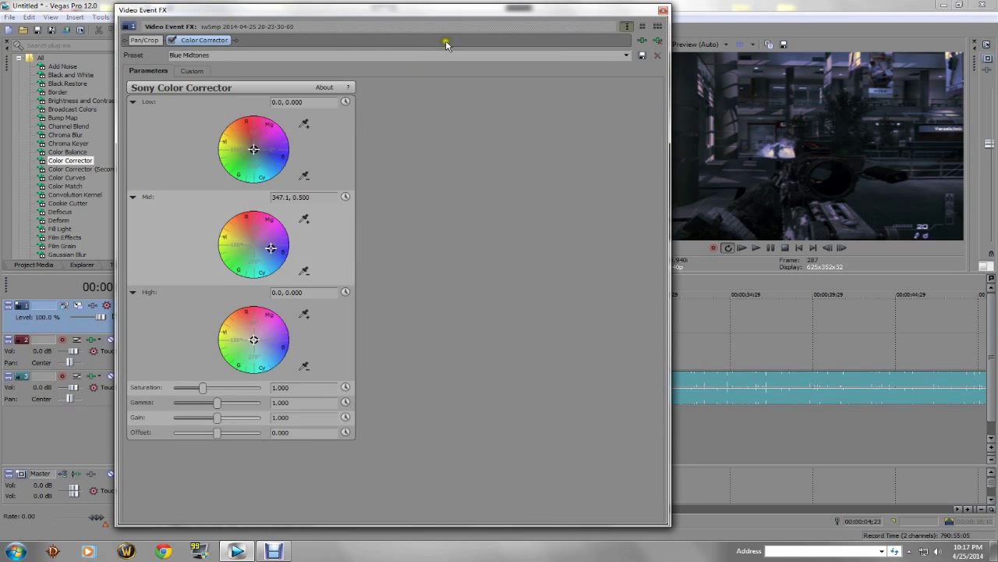
drag(427, 17, 342, 17)
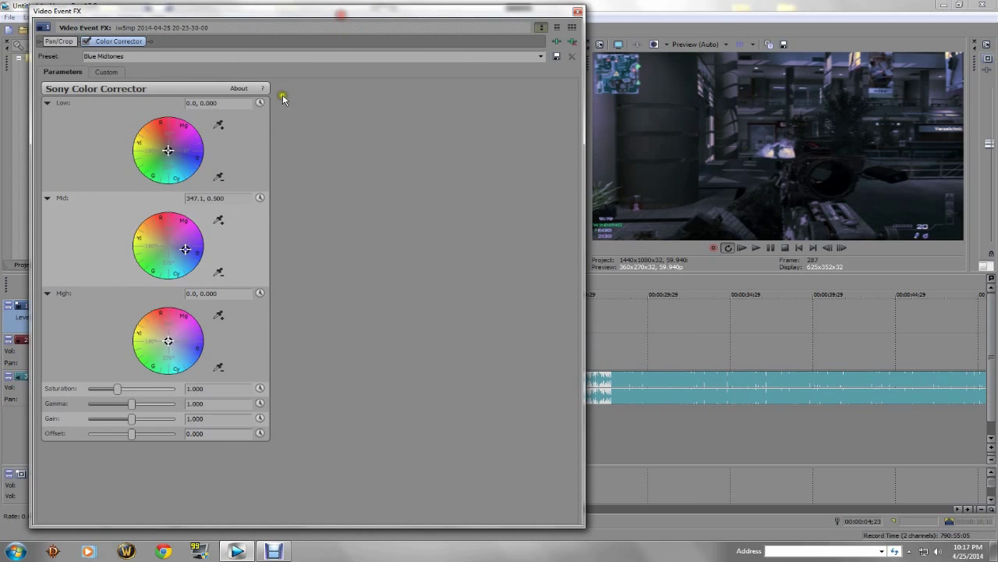
mouse_move(167, 149)
mouse_down()
mouse_move(181, 160)
mouse_move(158, 150)
mouse_up()
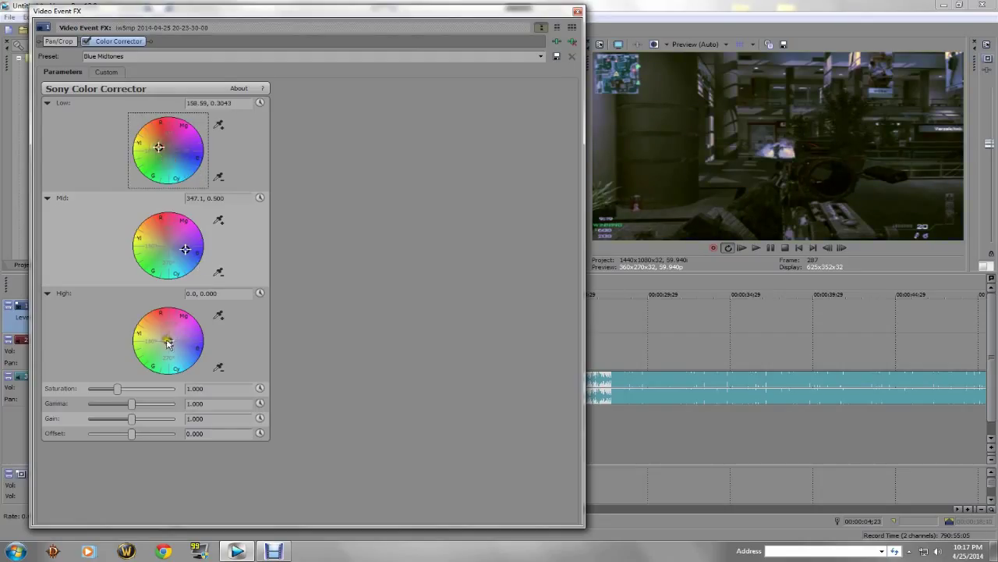
drag(168, 344, 175, 347)
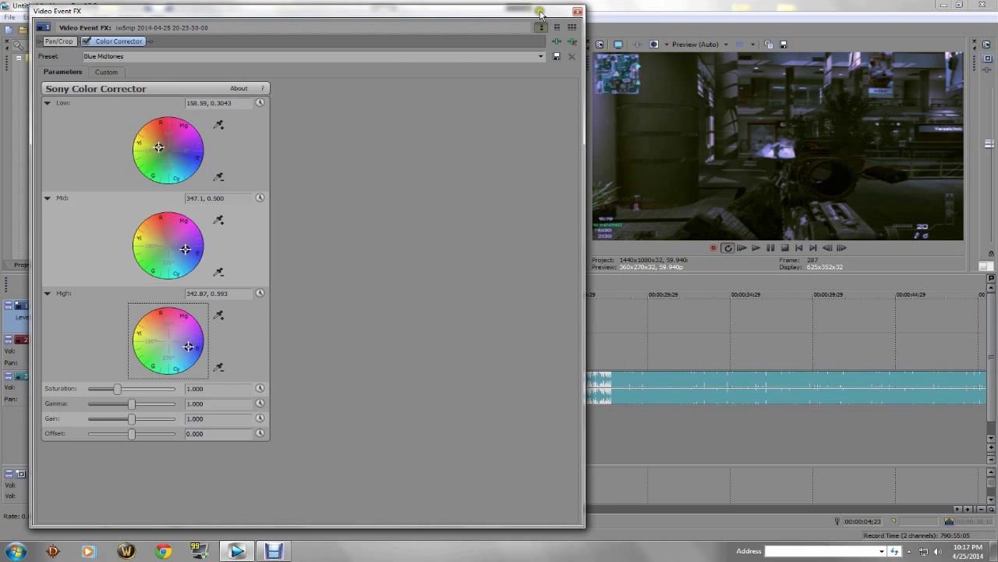
click(577, 11)
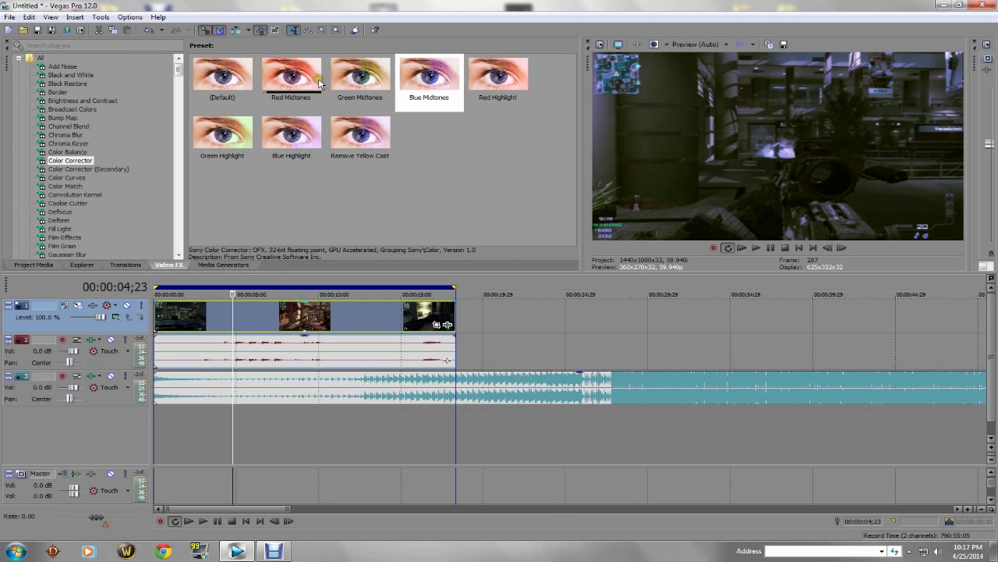
Apply the Increase Contrast Color Curves preset to the clip and reshape a curve point
click(81, 168)
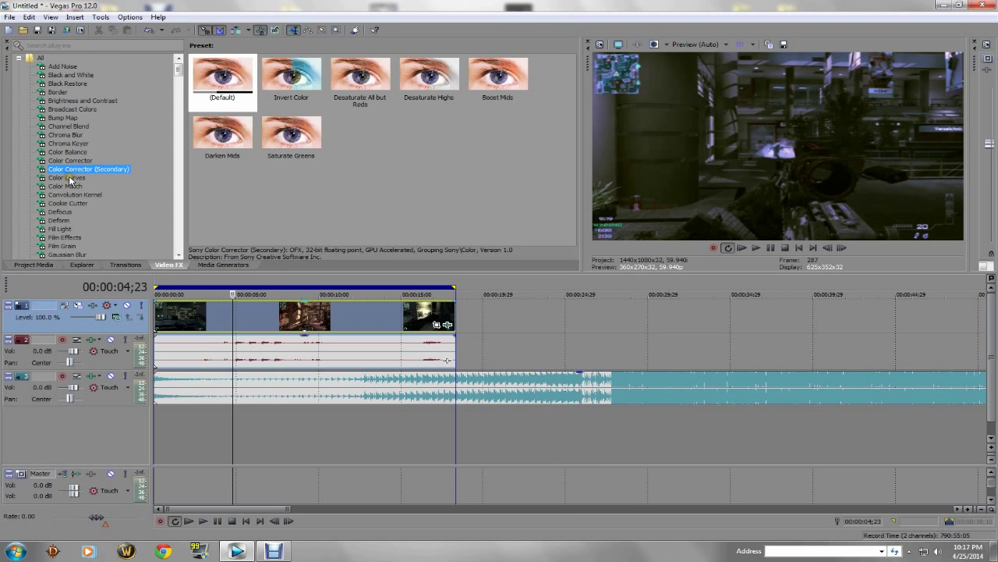
click(68, 178)
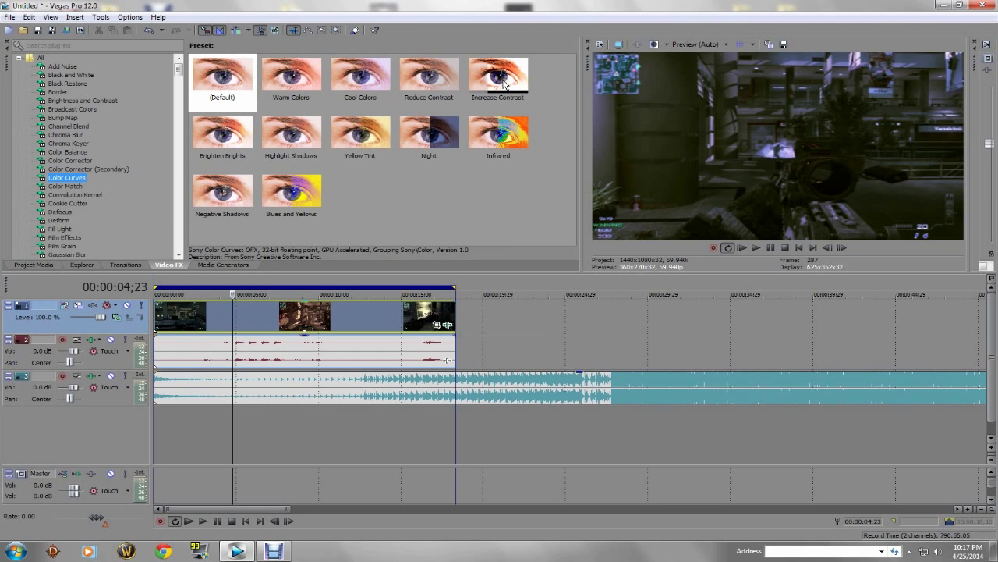
drag(499, 78, 303, 320)
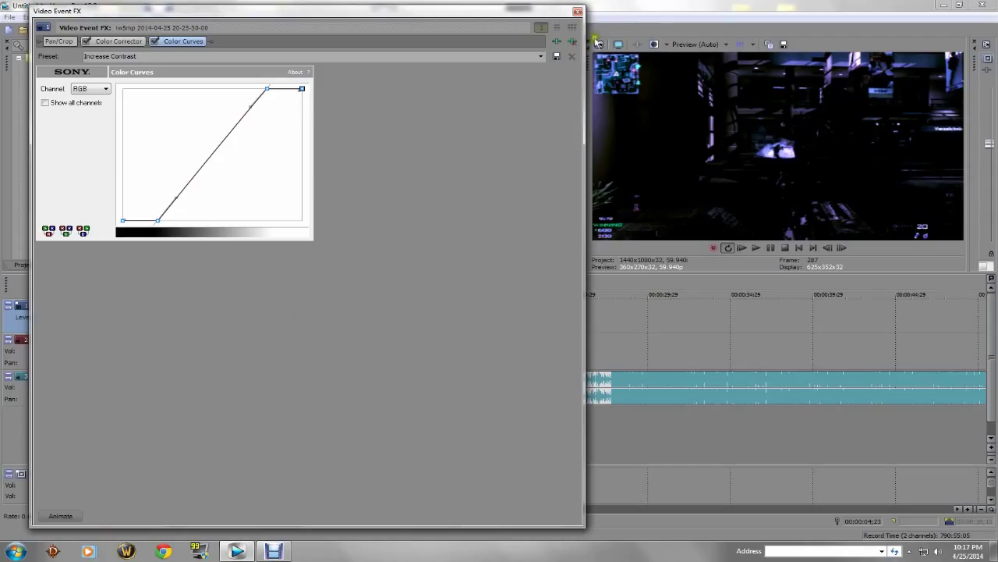
click(265, 92)
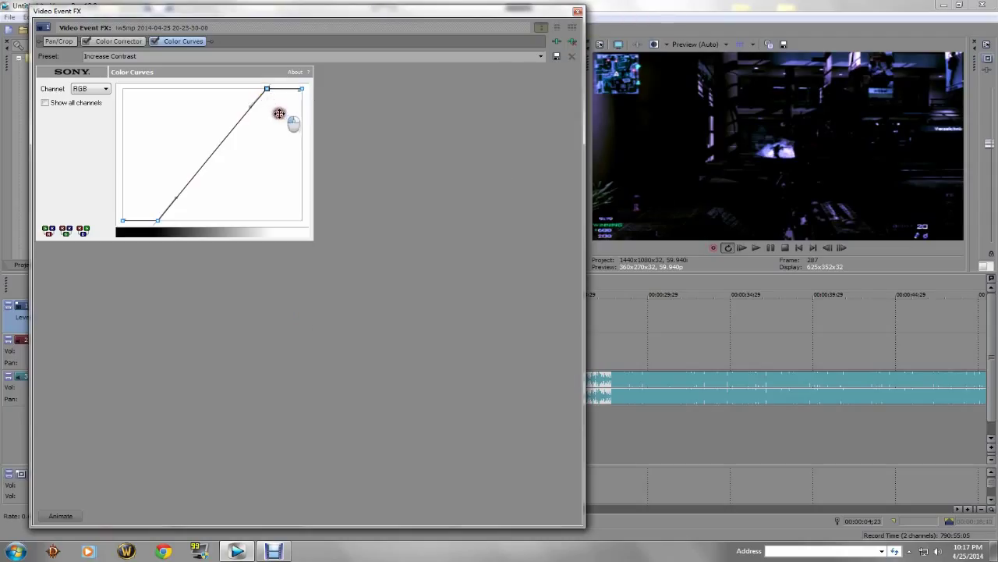
drag(251, 107, 174, 106)
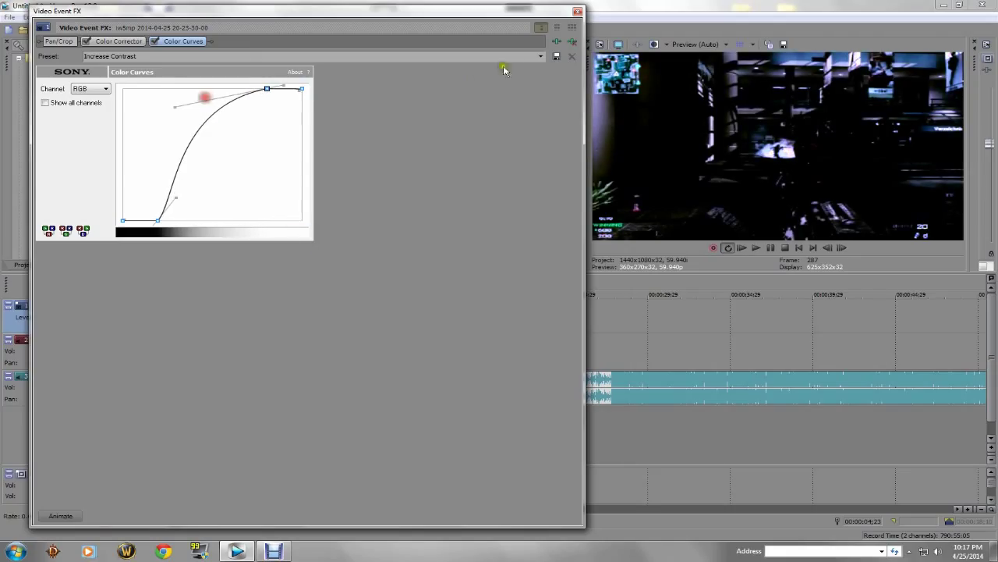
Replace that curve with the Brighten Brights Color Curves preset and close the clip's effects
click(574, 43)
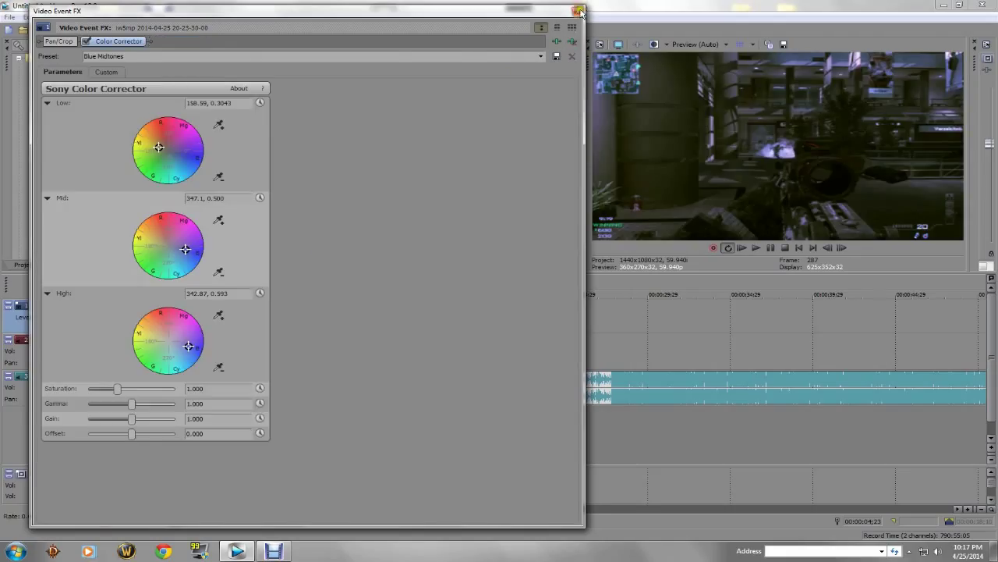
click(580, 11)
drag(223, 137, 304, 309)
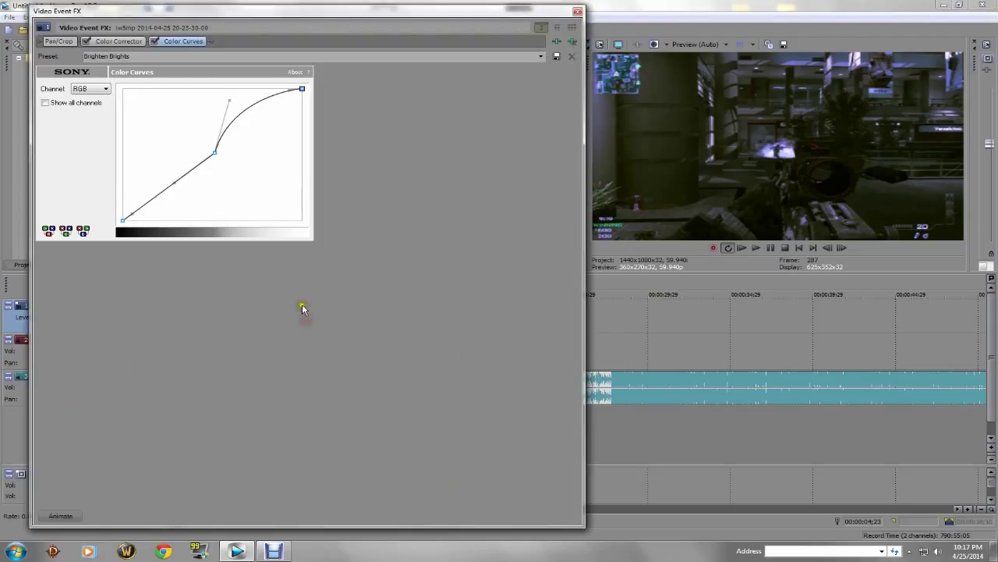
click(577, 37)
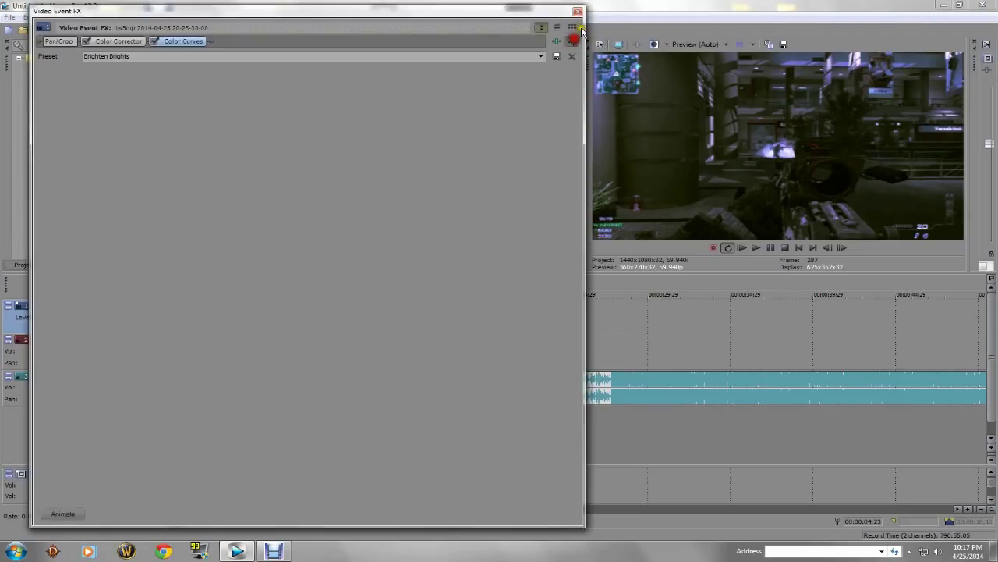
click(577, 11)
click(88, 228)
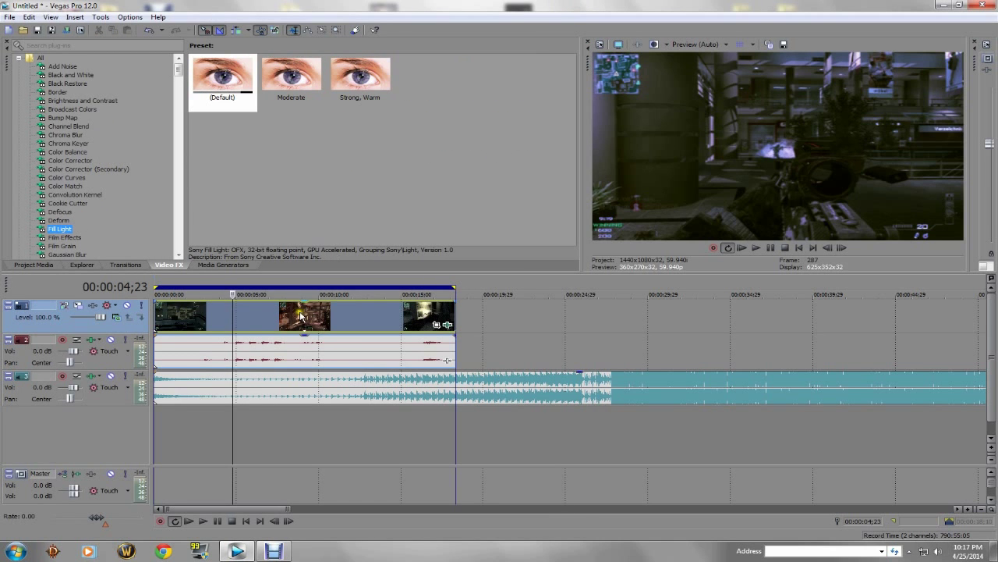
Drag the grouped gameplay clip later and nudge it onto the music's beat drop near 27;23
drag(273, 316, 611, 326)
click(609, 321)
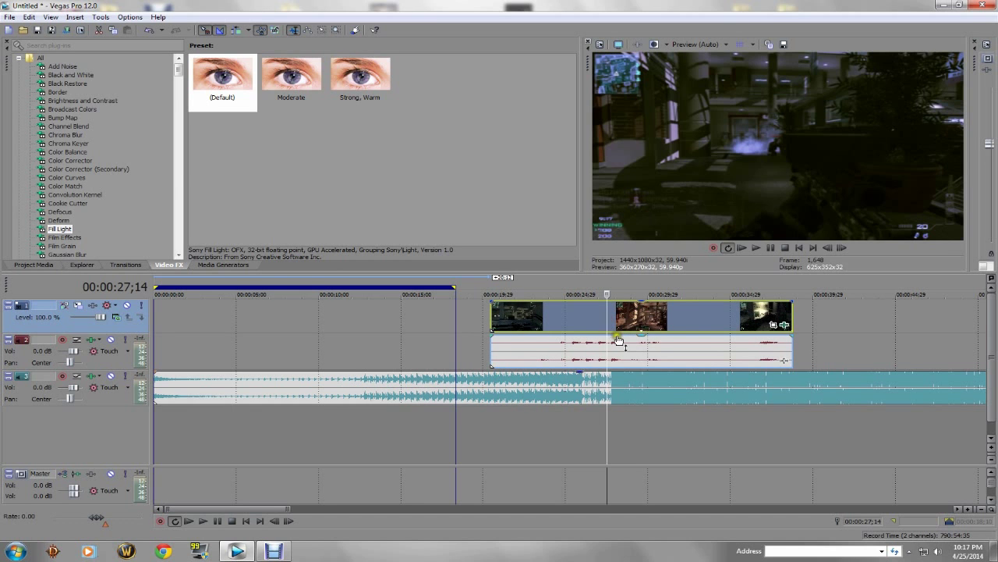
key(space)
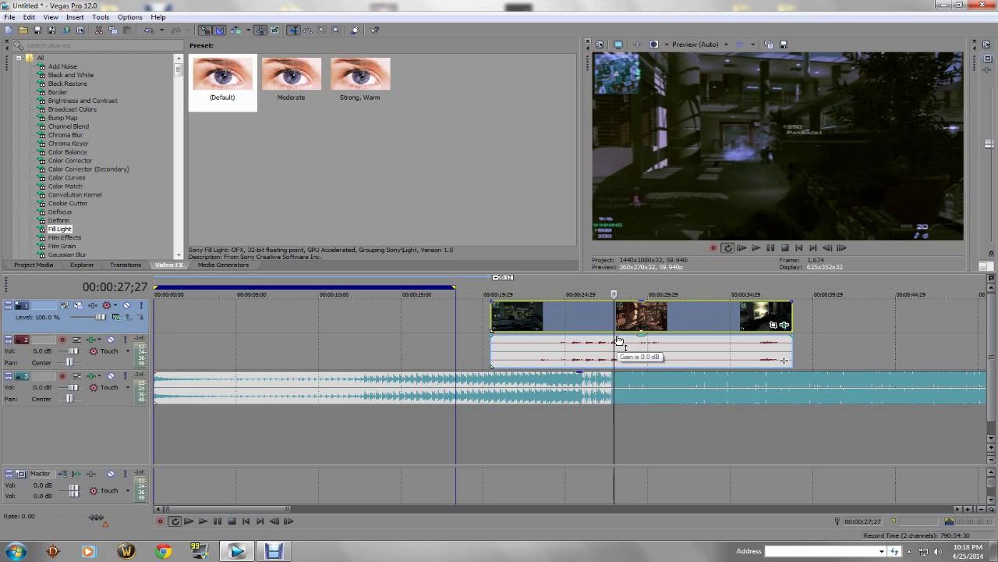
scroll(605, 337, up, 8)
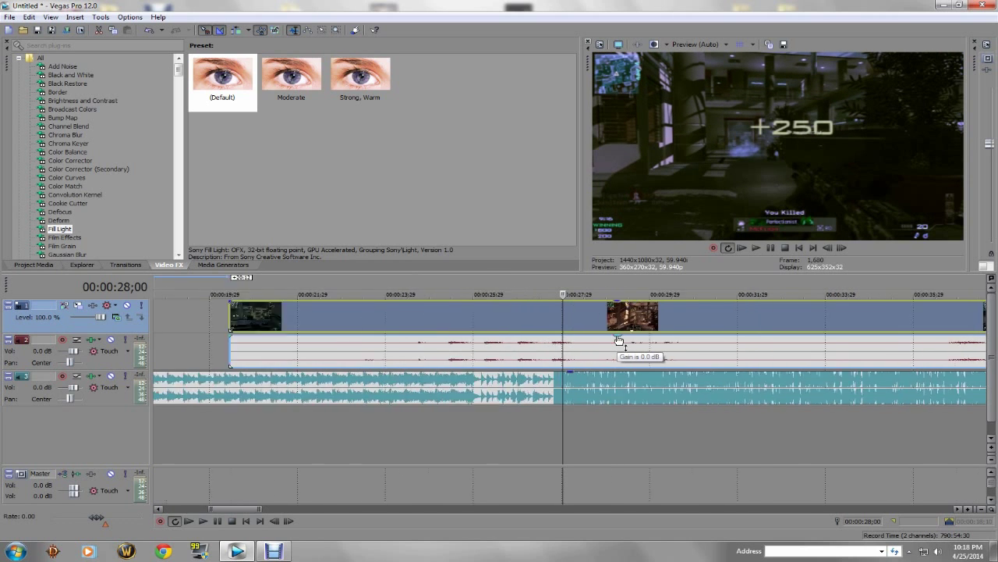
click(530, 310)
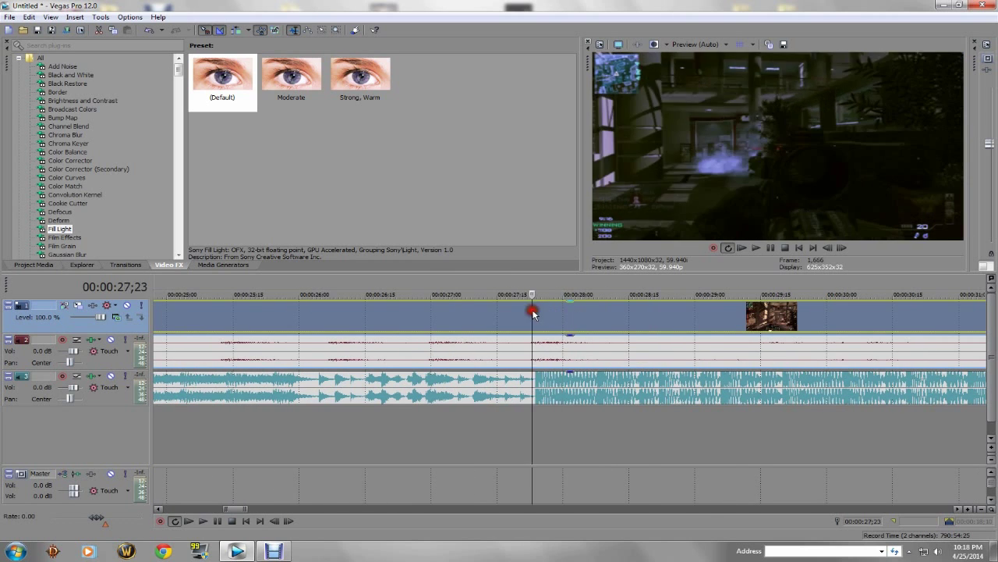
click(534, 315)
key(Right)
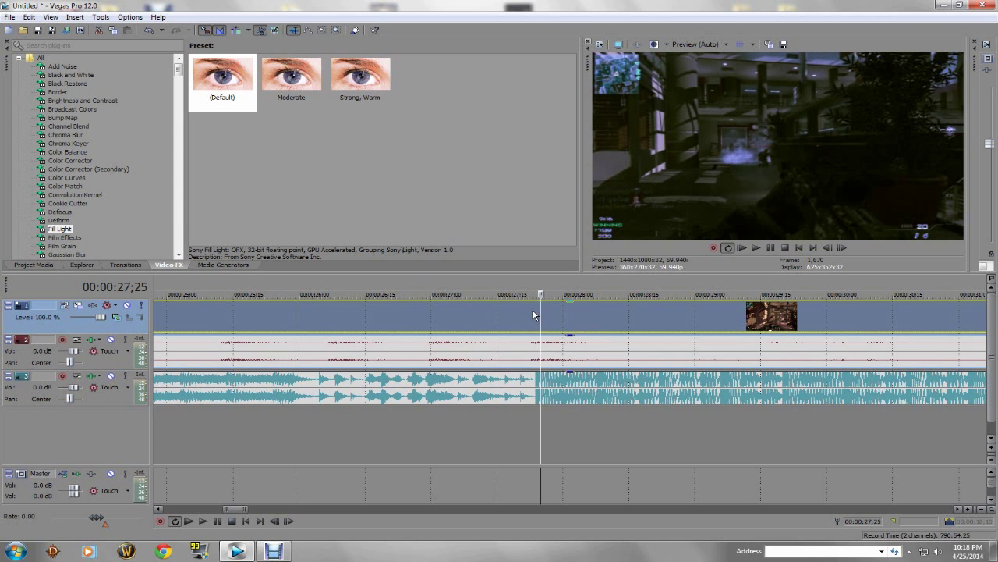
mouse_move(533, 314)
mouse_down()
mouse_move(584, 326)
mouse_move(633, 310)
mouse_move(562, 365)
mouse_up()
key(Left)
scroll(583, 326, up, 5)
click(552, 314)
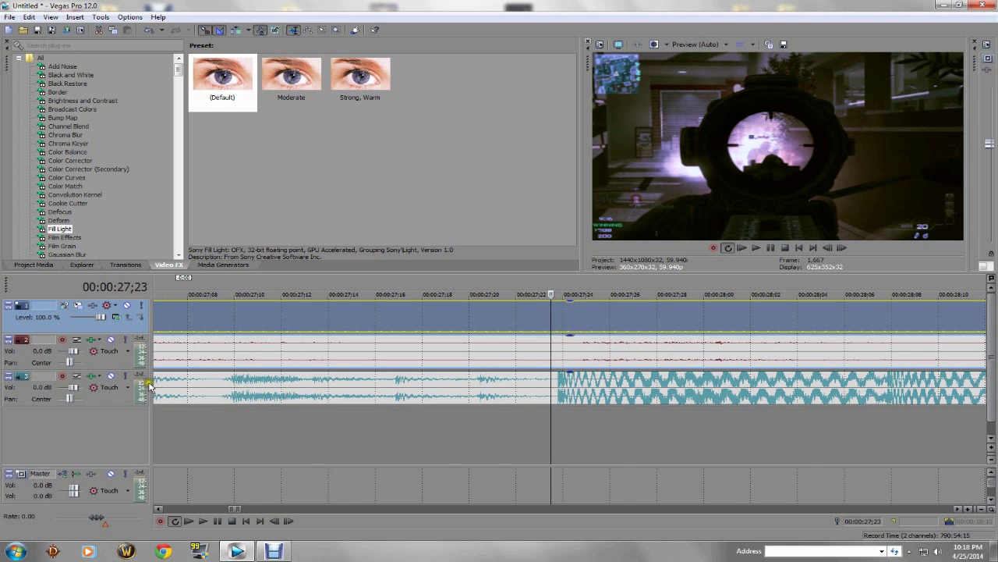
Lower the music track volume, play back to check sync, then raise the volume again
drag(149, 382, 84, 386)
key(space)
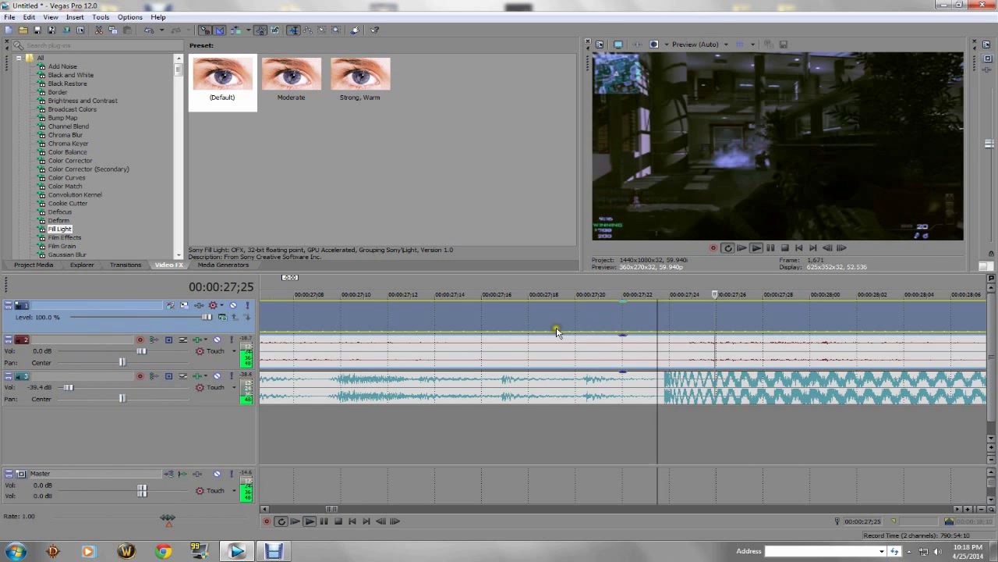
key(space)
scroll(551, 360, down, 4)
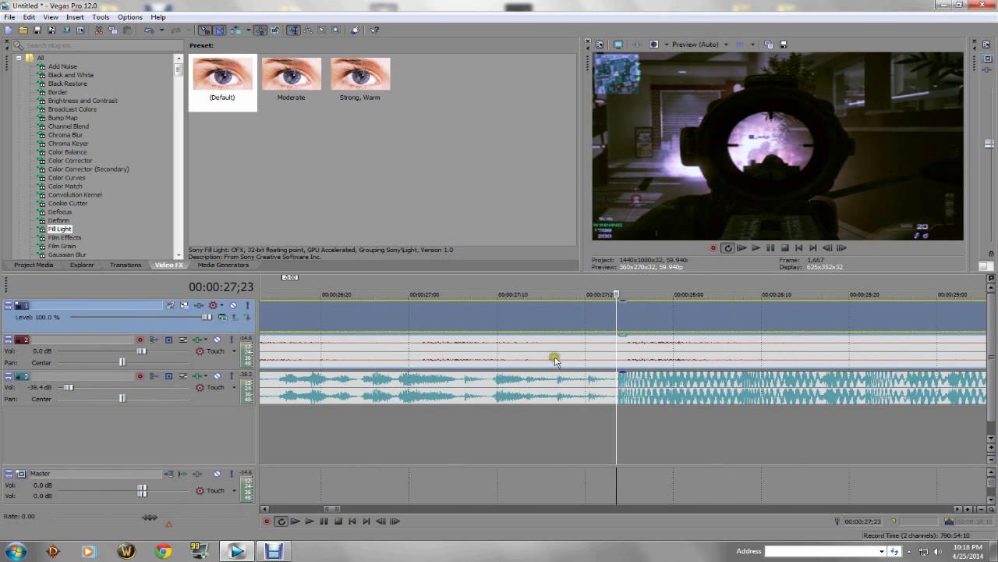
key(space)
click(564, 324)
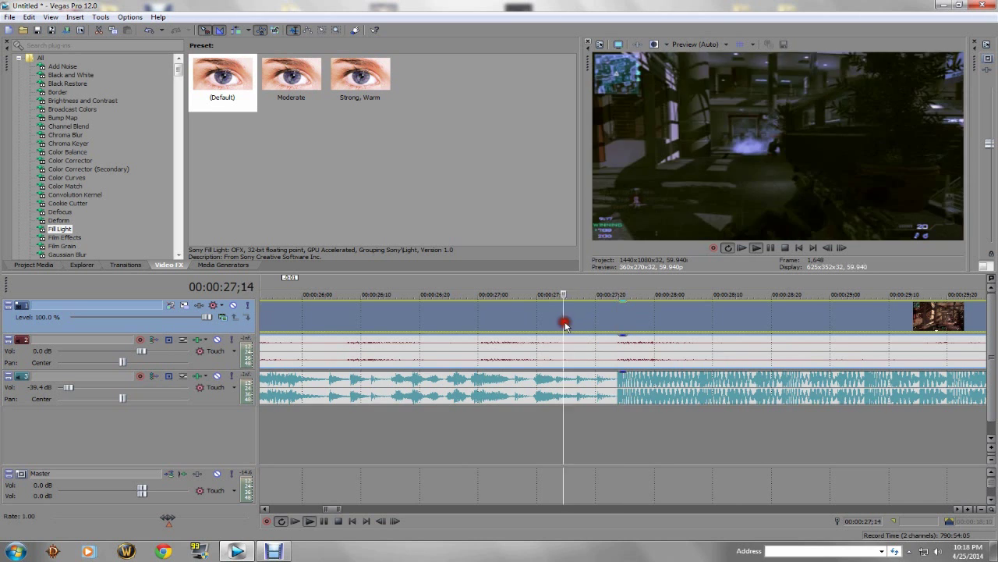
key(space)
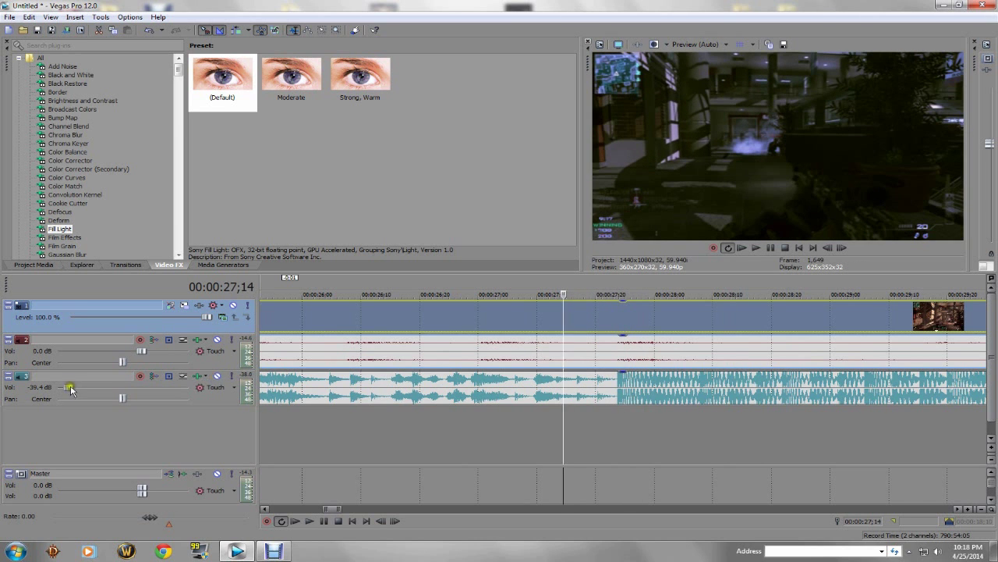
drag(68, 386, 130, 389)
key(space)
key(space)
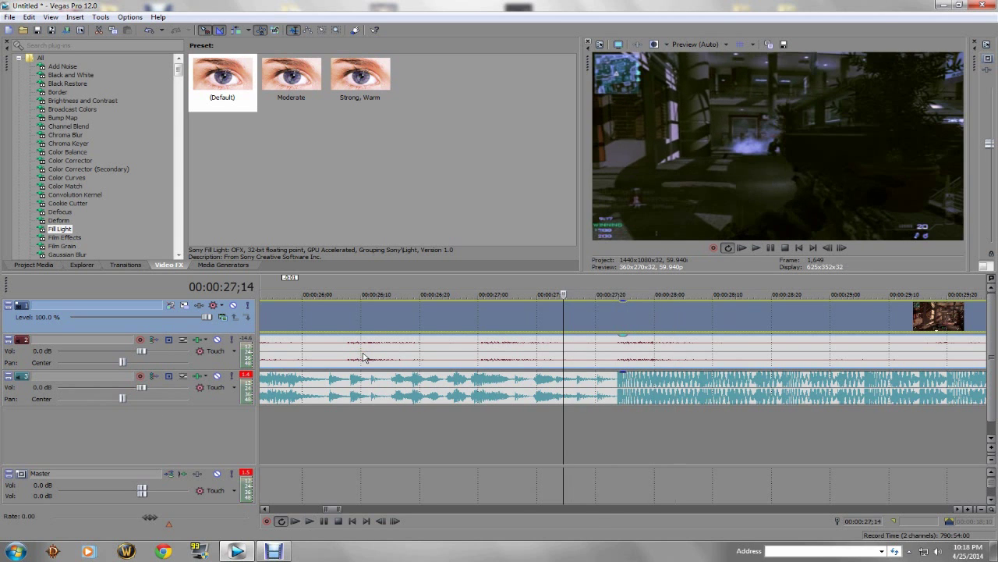
Replay from 26;15 and 25;07 to verify the clip's timing against the music
click(394, 316)
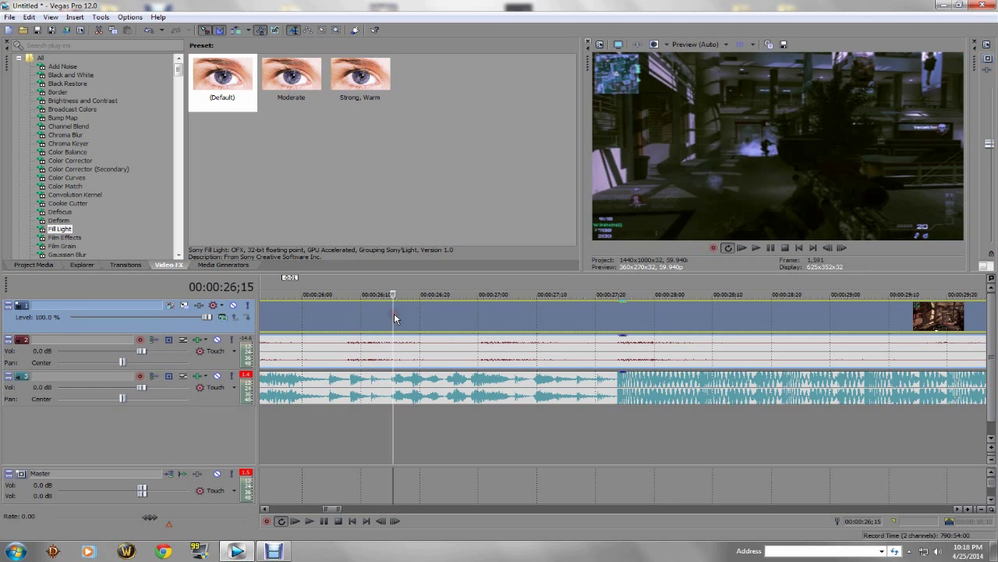
key(space)
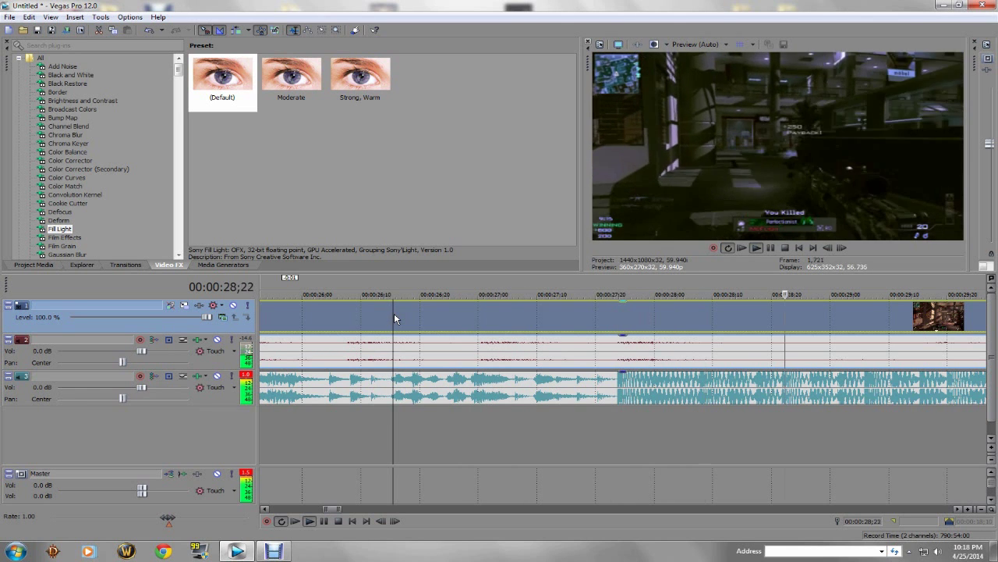
key(space)
scroll(522, 406, down, 3)
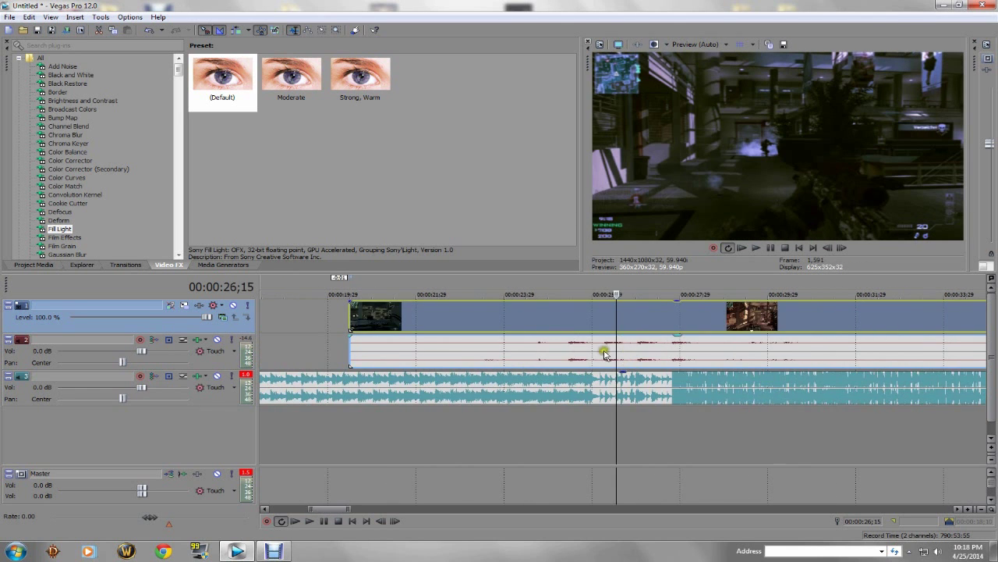
click(575, 355)
click(515, 329)
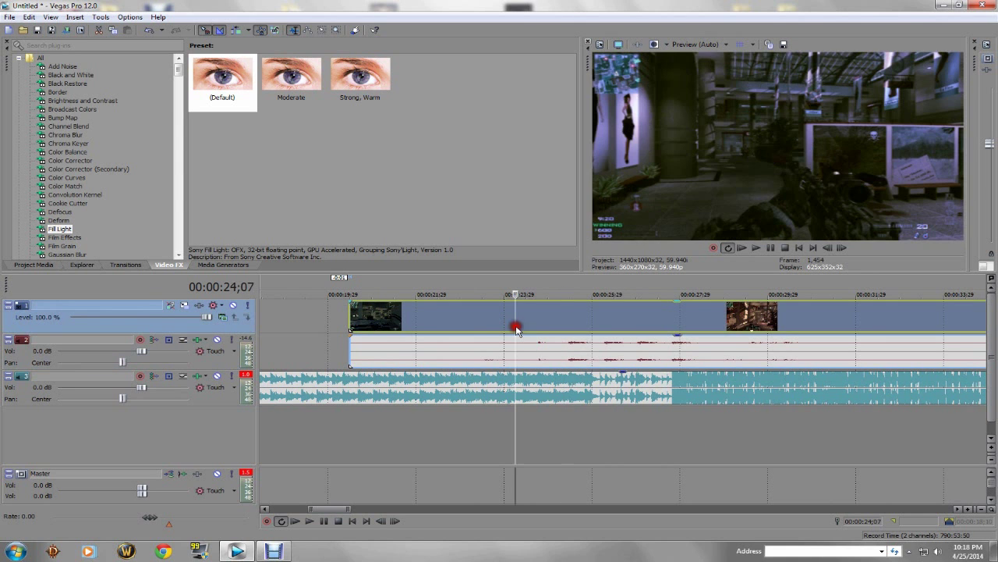
click(560, 318)
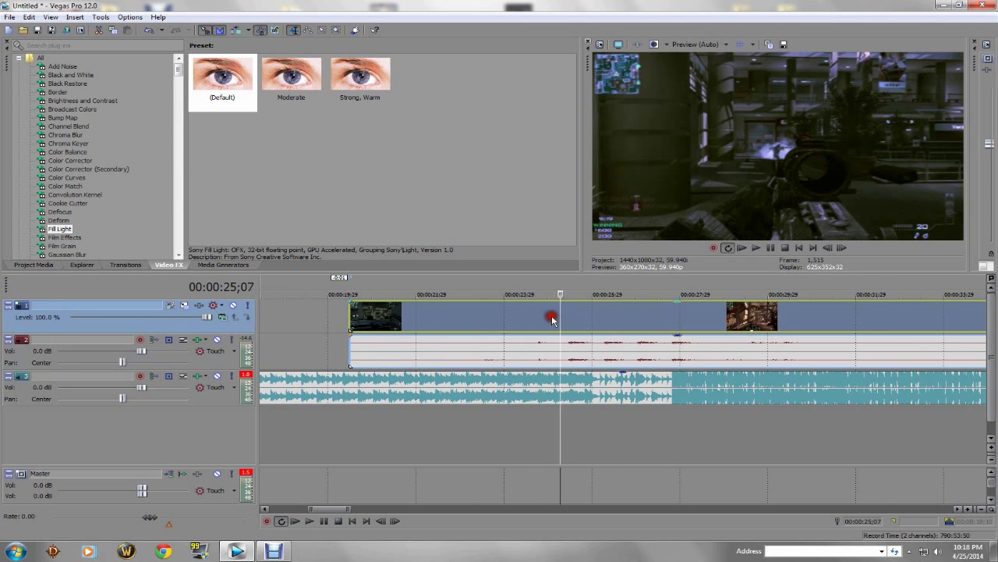
key(space)
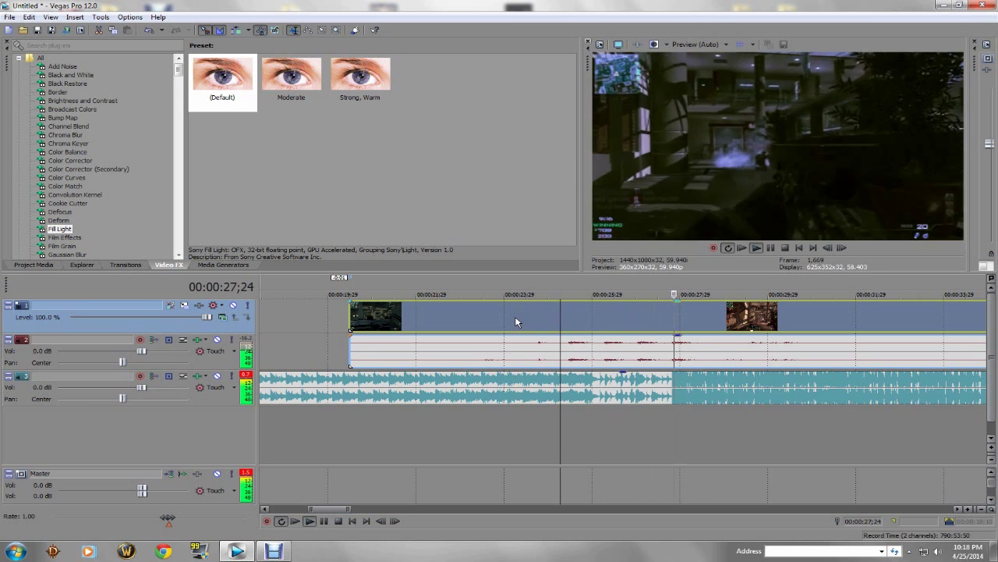
key(space)
Split the game audio at 27;16 and delete the part before the split
click(659, 357)
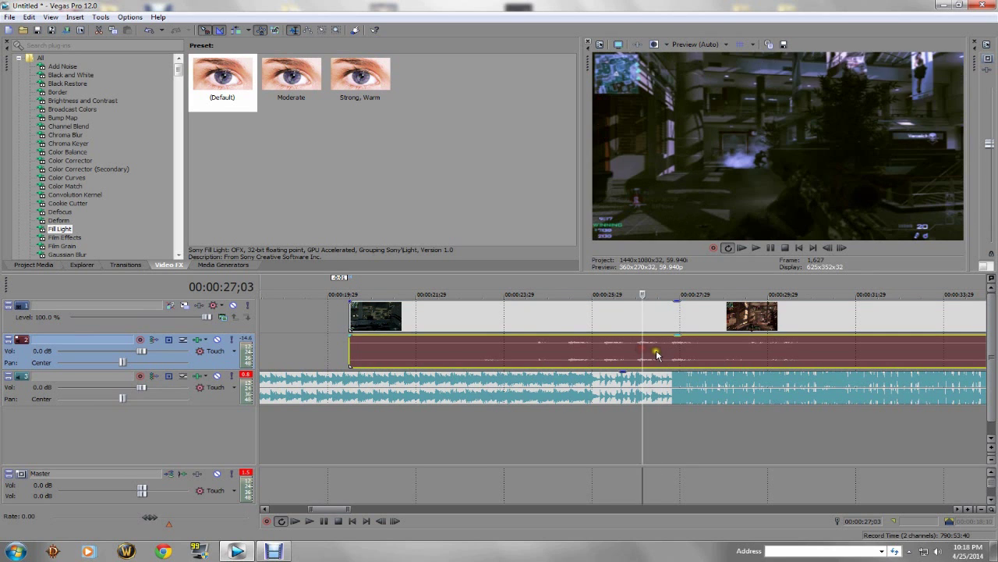
mouse_move(574, 350)
mouse_down()
mouse_move(565, 348)
mouse_move(633, 350)
mouse_move(578, 344)
mouse_move(584, 352)
mouse_up()
click(662, 353)
scroll(662, 353, up, 2)
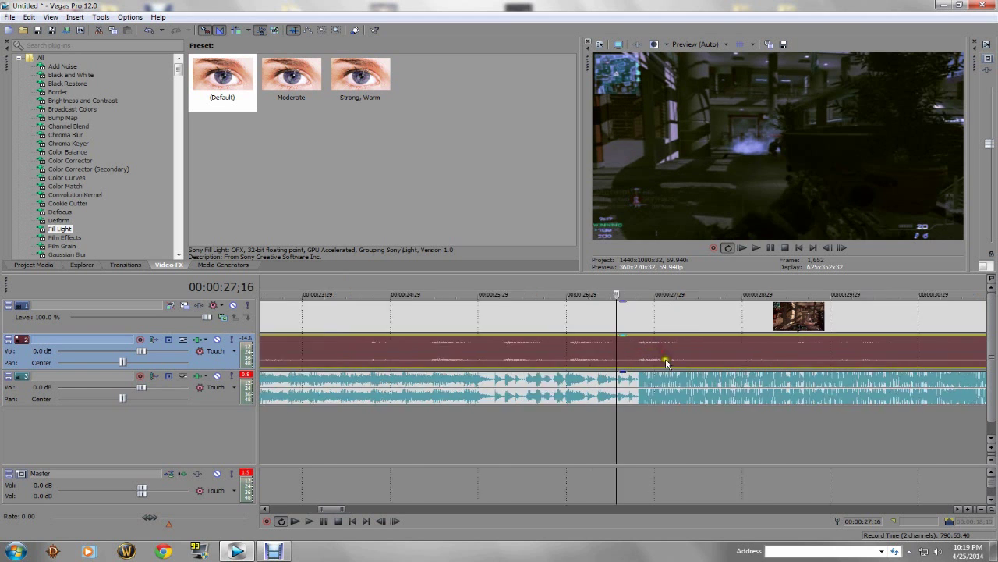
key(s)
scroll(440, 355, down, 1)
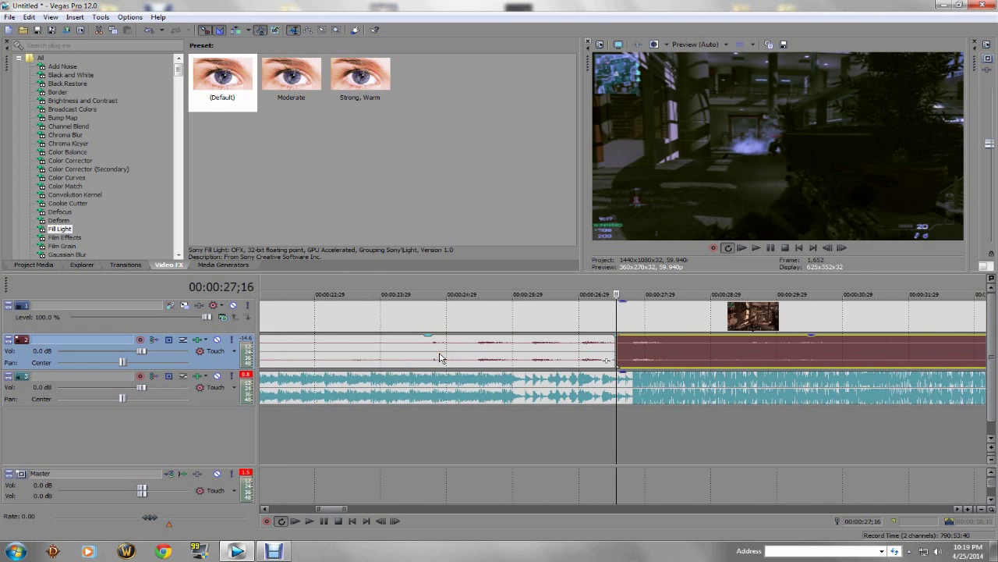
right_click(439, 355)
click(484, 154)
Slide the music event on track 3 toward the timeline start
scroll(597, 396, down, 2)
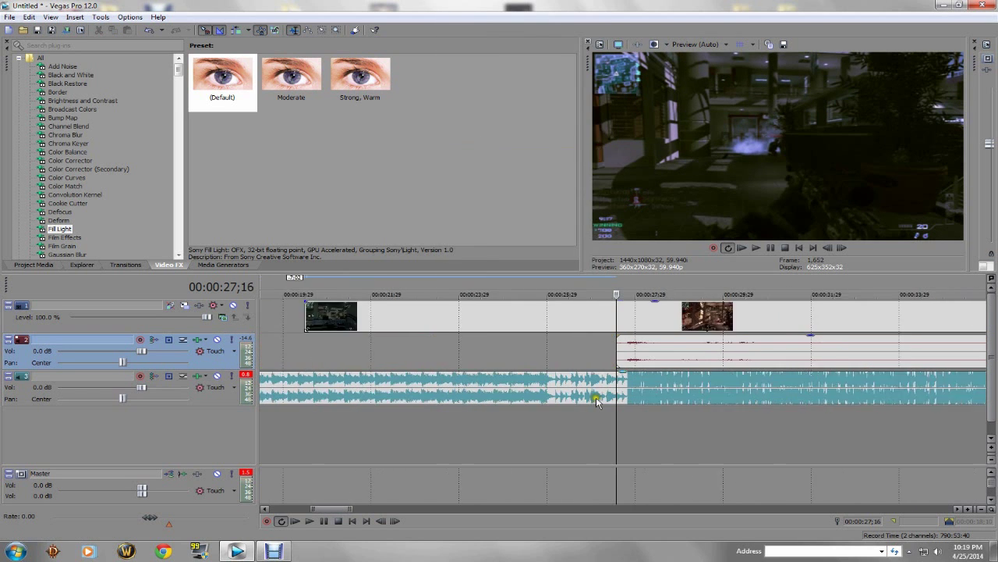
click(526, 344)
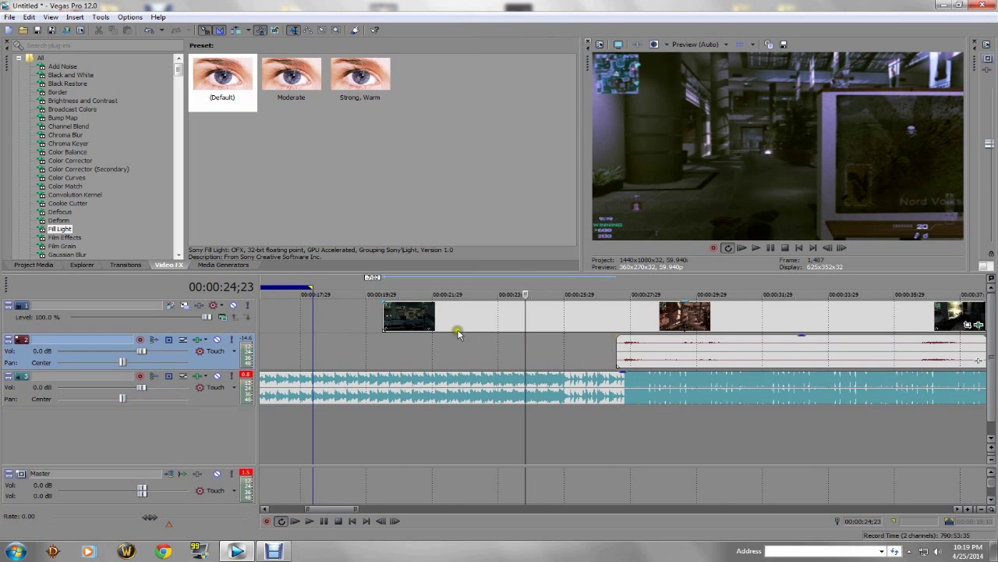
scroll(396, 383, down, 1)
click(513, 387)
click(519, 388)
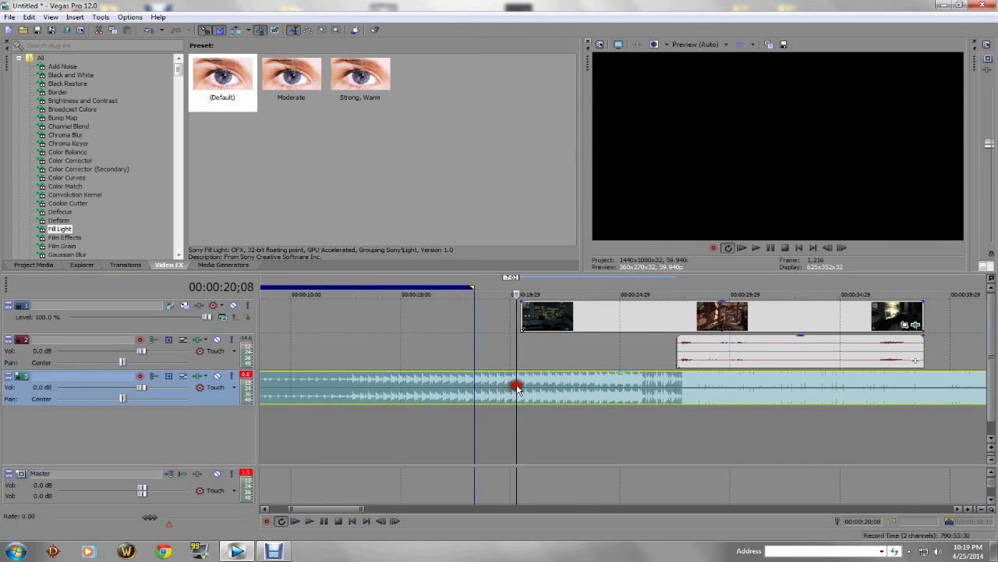
right_click(500, 384)
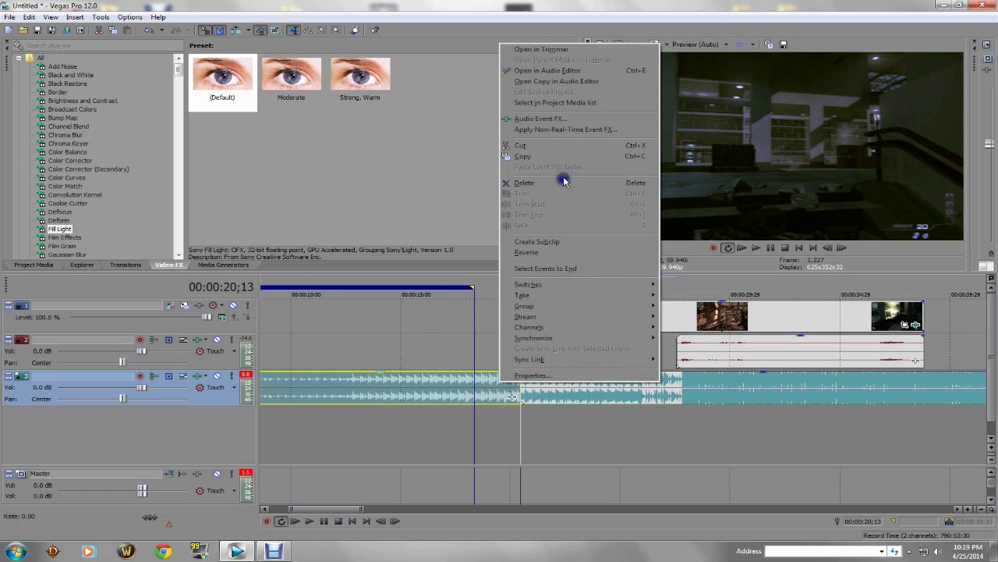
click(559, 183)
click(593, 379)
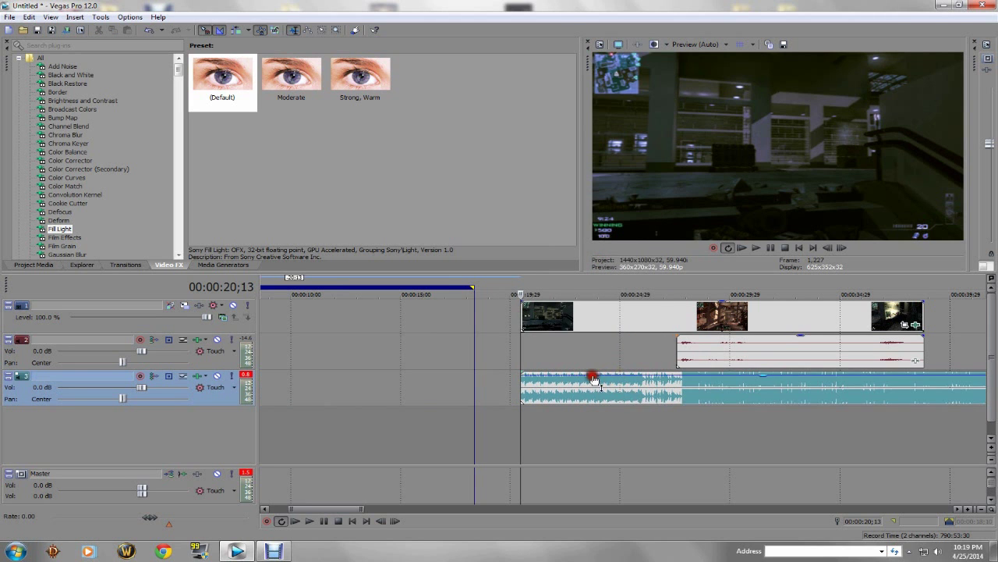
drag(602, 378, 286, 383)
Move the gameplay clip to zero, shift the track-2 audio left, and play to check alignment
scroll(312, 382, down, 5)
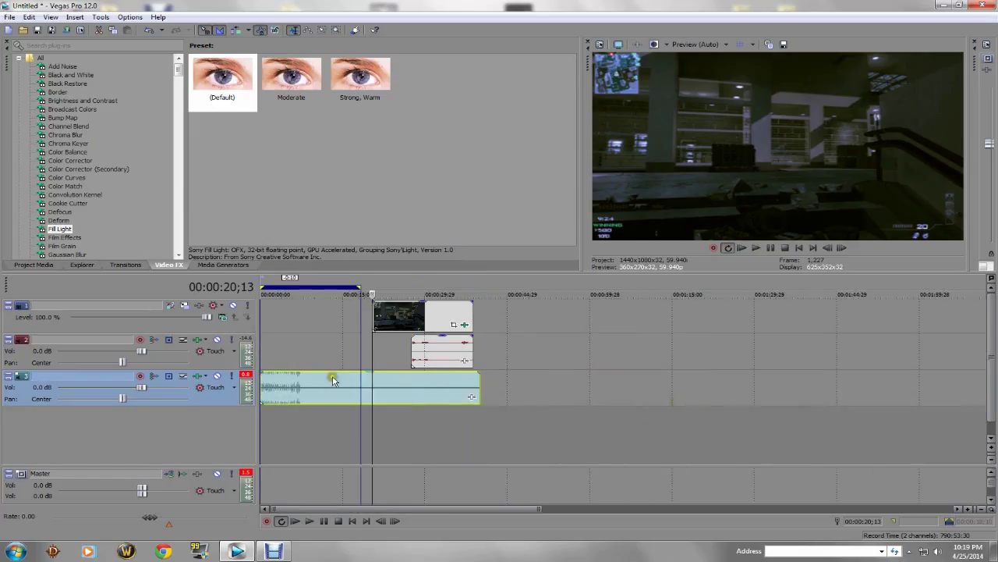
drag(439, 323, 229, 322)
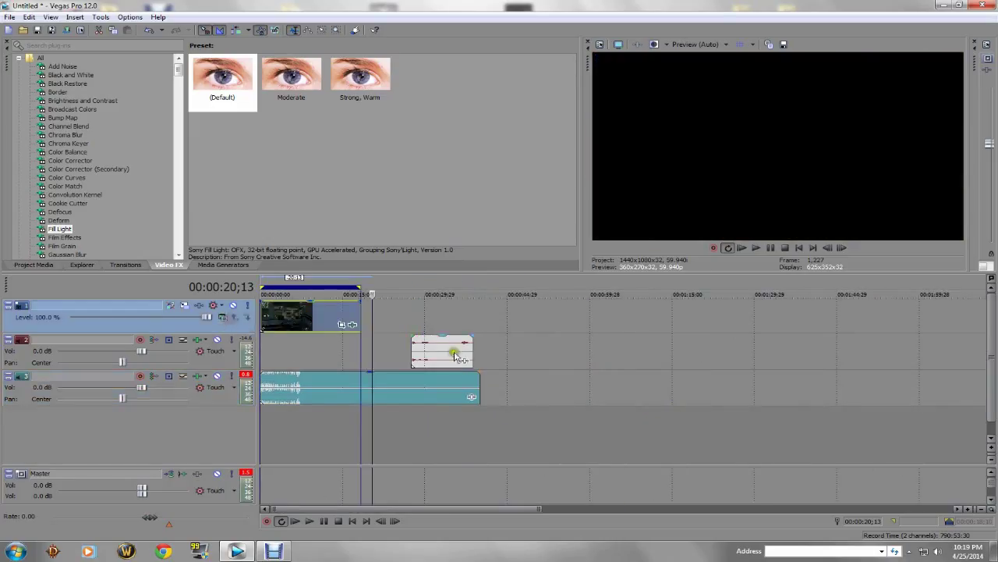
drag(459, 356, 339, 360)
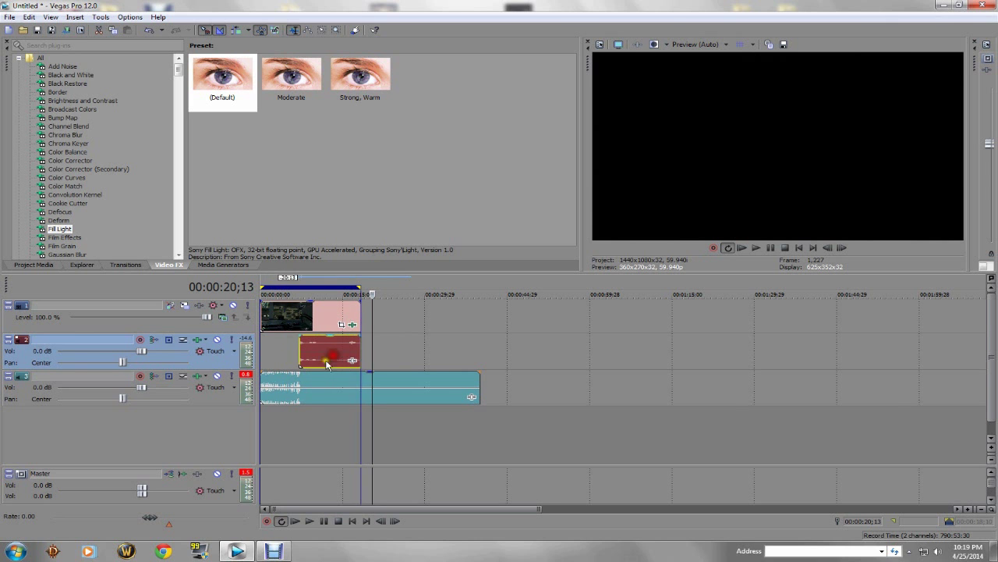
click(286, 342)
scroll(286, 342, up, 3)
key(space)
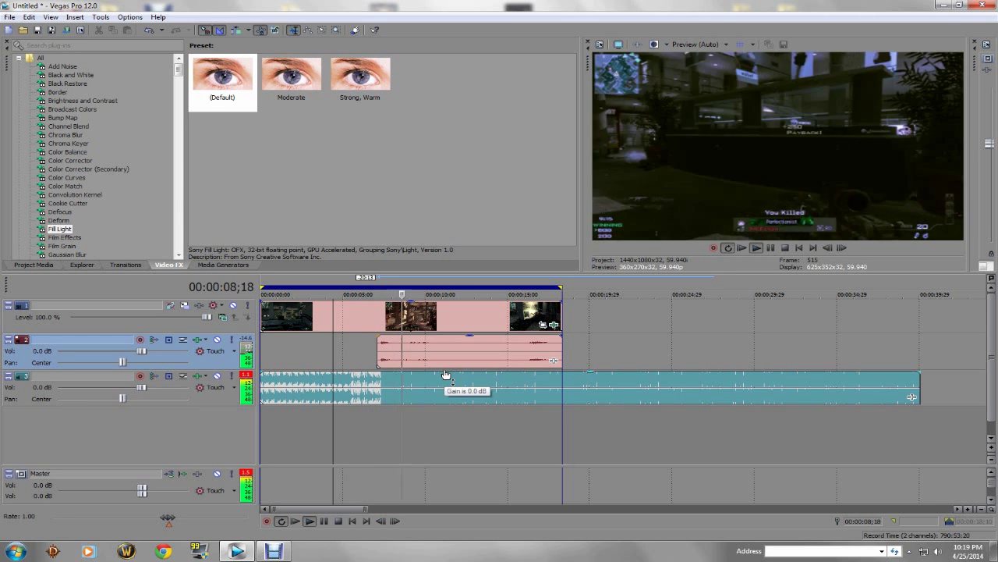
key(space)
Apply the Glow White Soft Glow preset to the gameplay clip and raise its glow percentage
click(377, 323)
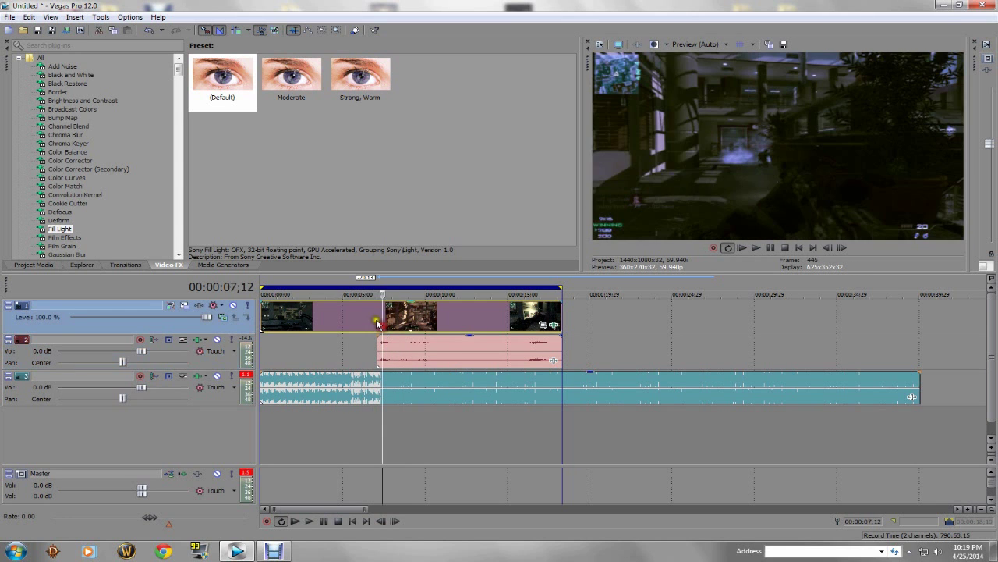
click(369, 320)
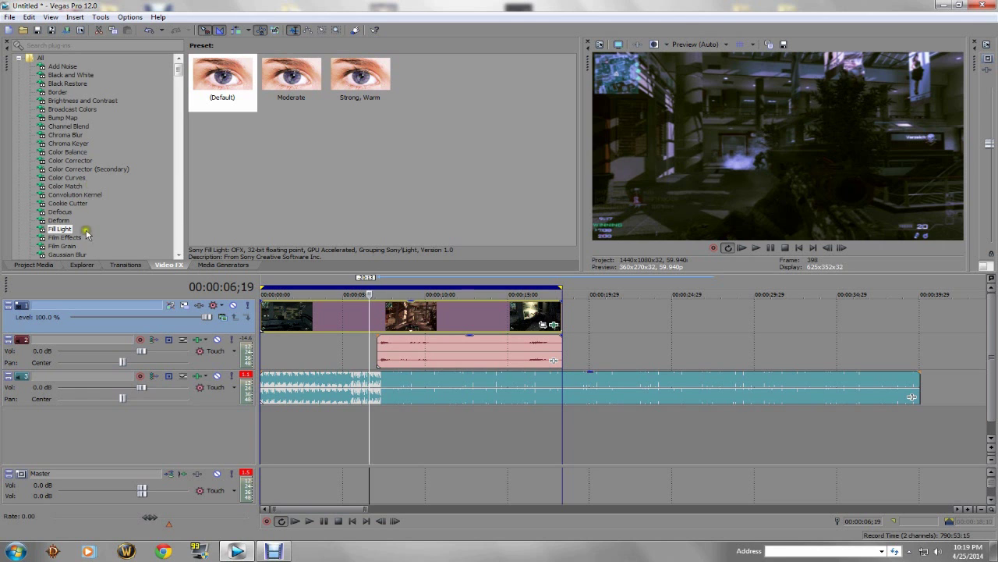
scroll(78, 227, down, 1)
click(63, 238)
click(61, 245)
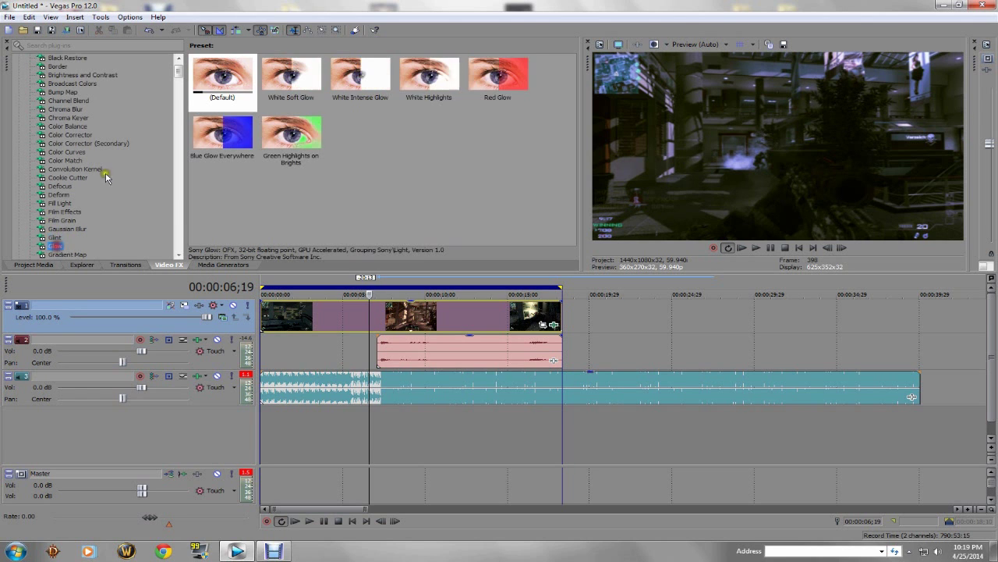
drag(292, 78, 348, 315)
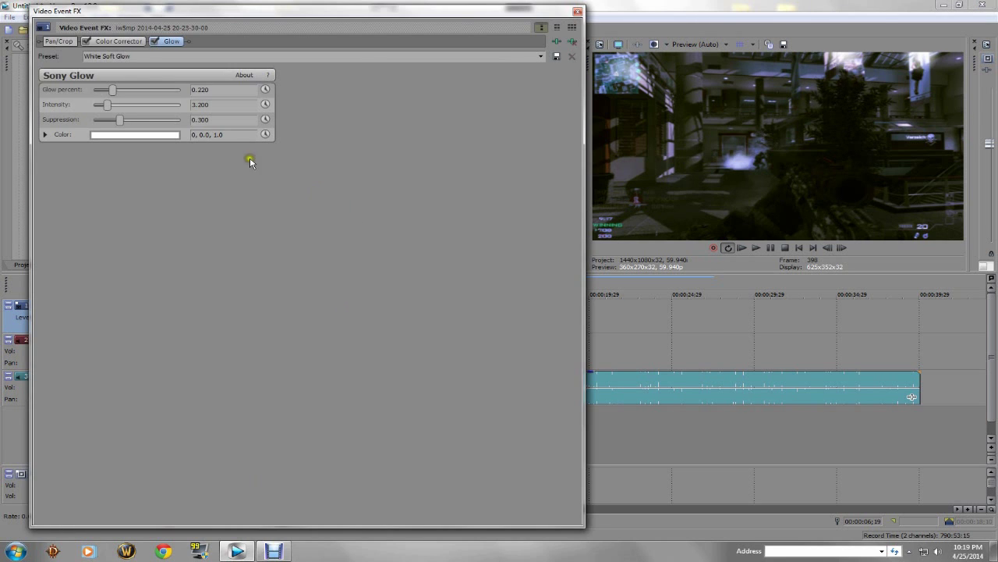
drag(116, 92, 113, 119)
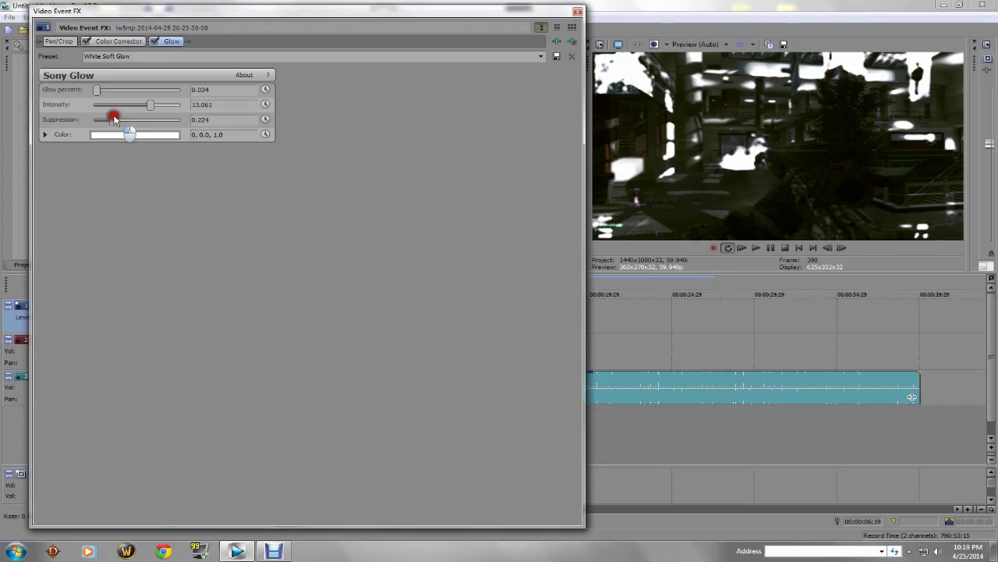
click(576, 14)
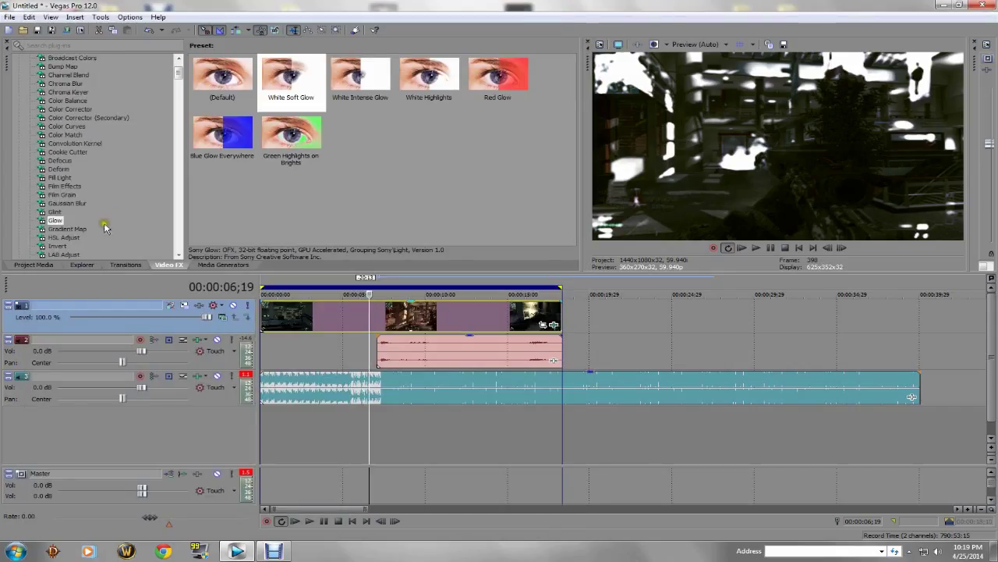
Apply the Glint Sparkle preset to the clip and set Threshold to 67.90
click(55, 212)
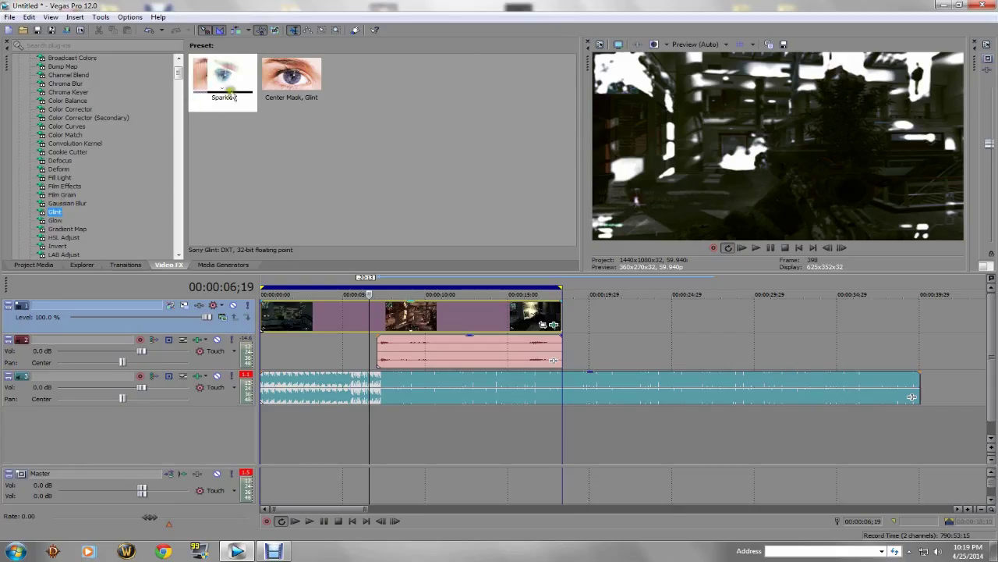
click(553, 325)
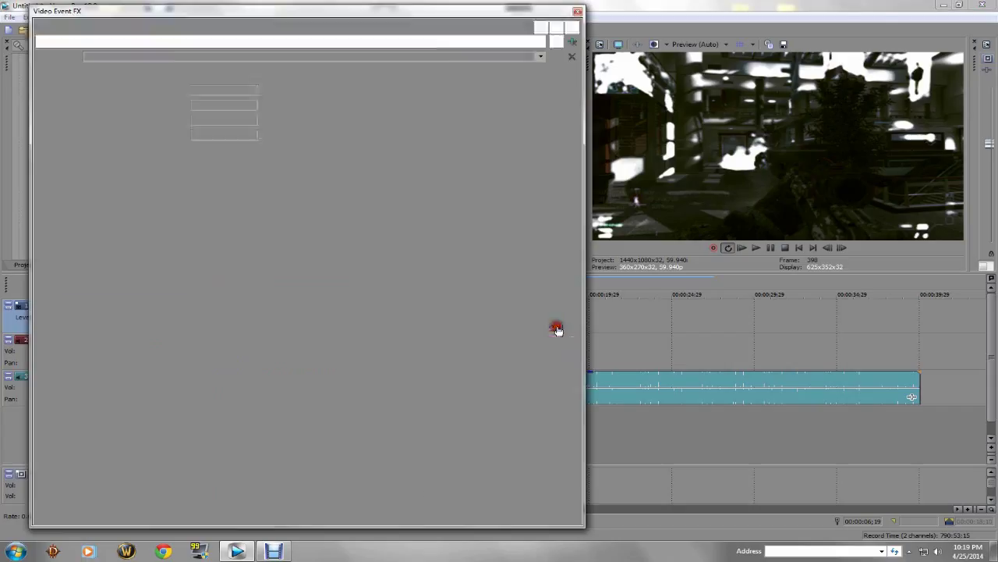
click(577, 12)
drag(223, 80, 374, 308)
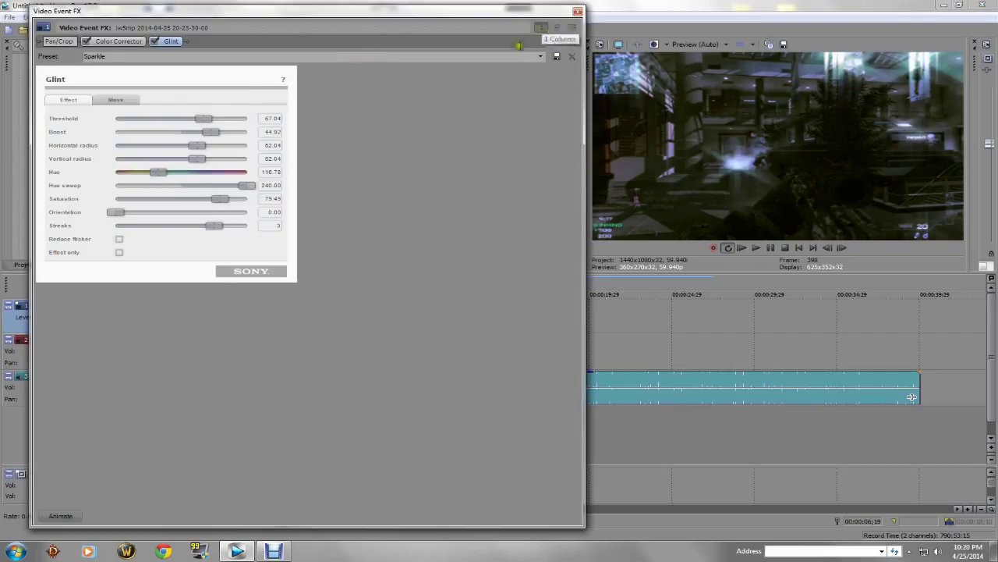
mouse_move(203, 118)
mouse_down()
mouse_move(222, 122)
mouse_move(193, 120)
mouse_up()
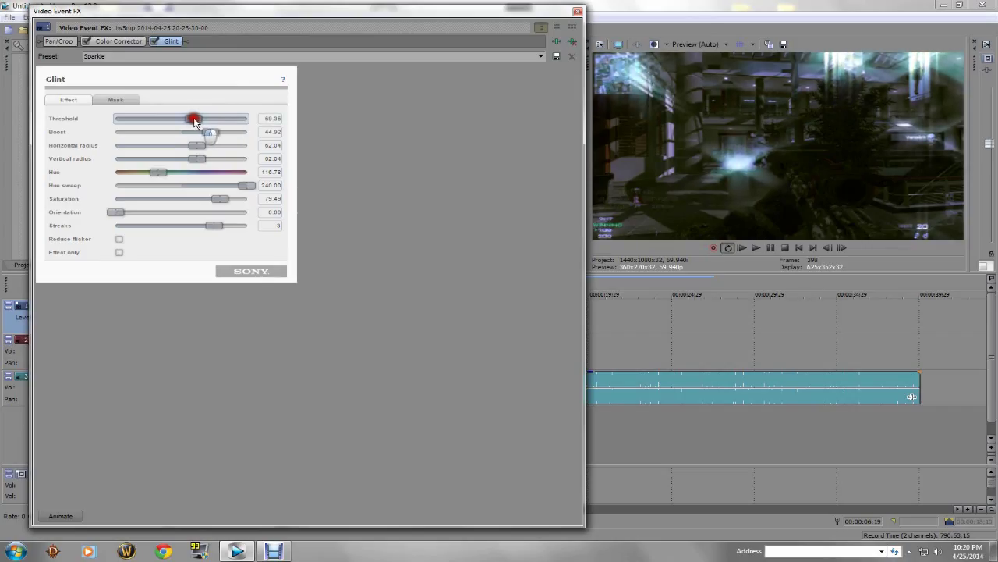
click(575, 14)
Apply the Starburst Simple 4 Point preset to the gameplay clip with a lowered threshold and 5 points
scroll(47, 218, down, 2)
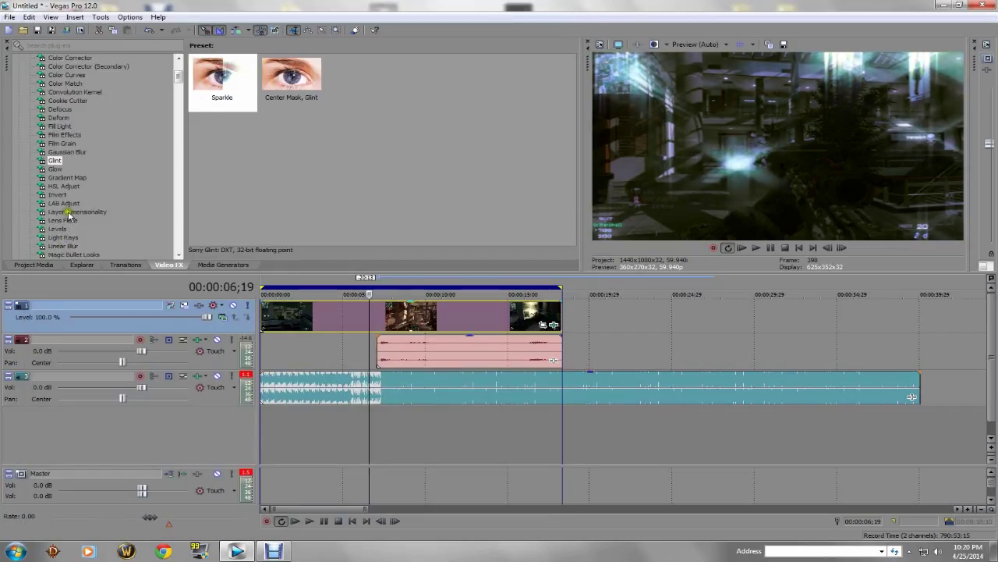
scroll(75, 222, down, 1)
scroll(74, 233, down, 1)
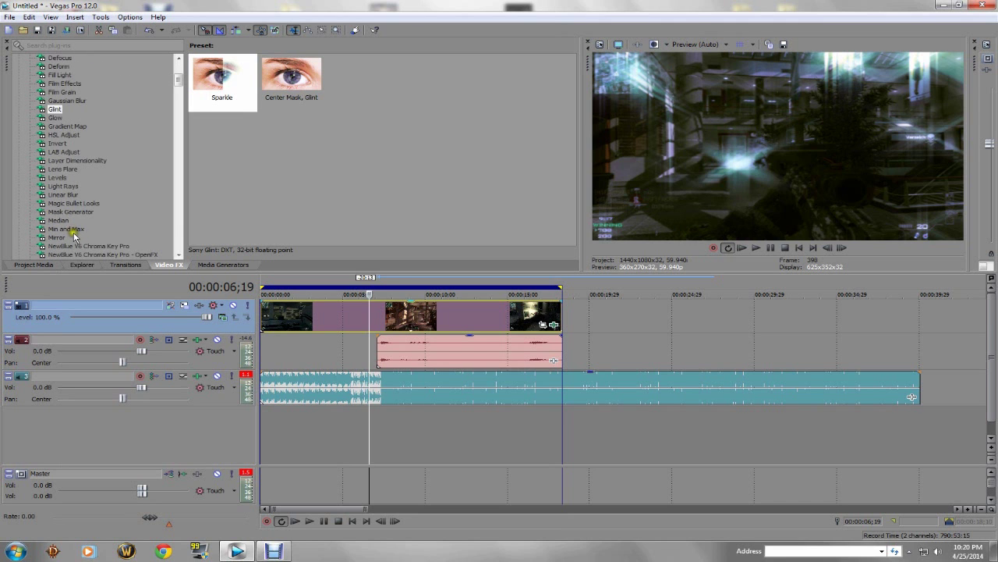
scroll(76, 234, down, 1)
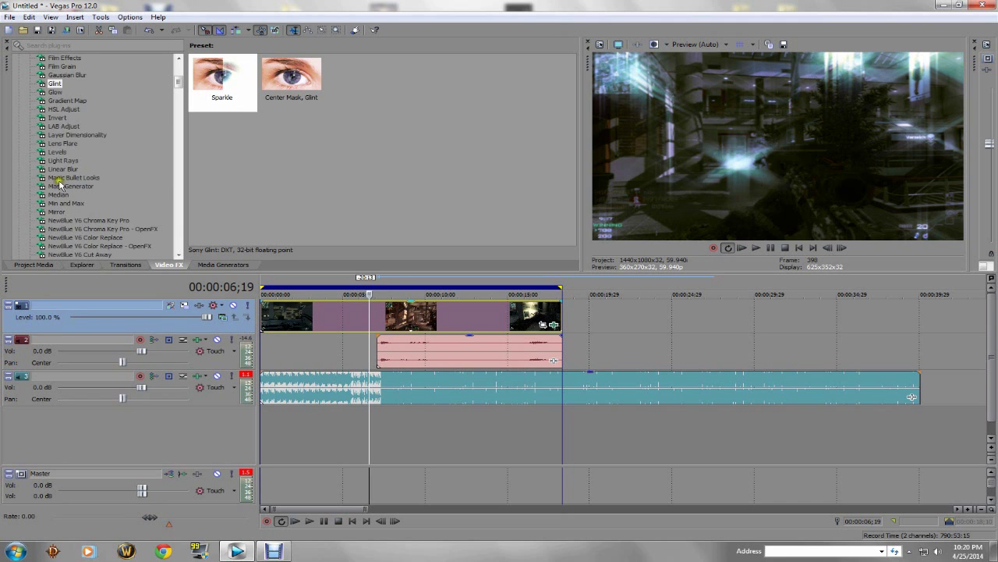
scroll(76, 177, down, 2)
scroll(82, 203, down, 15)
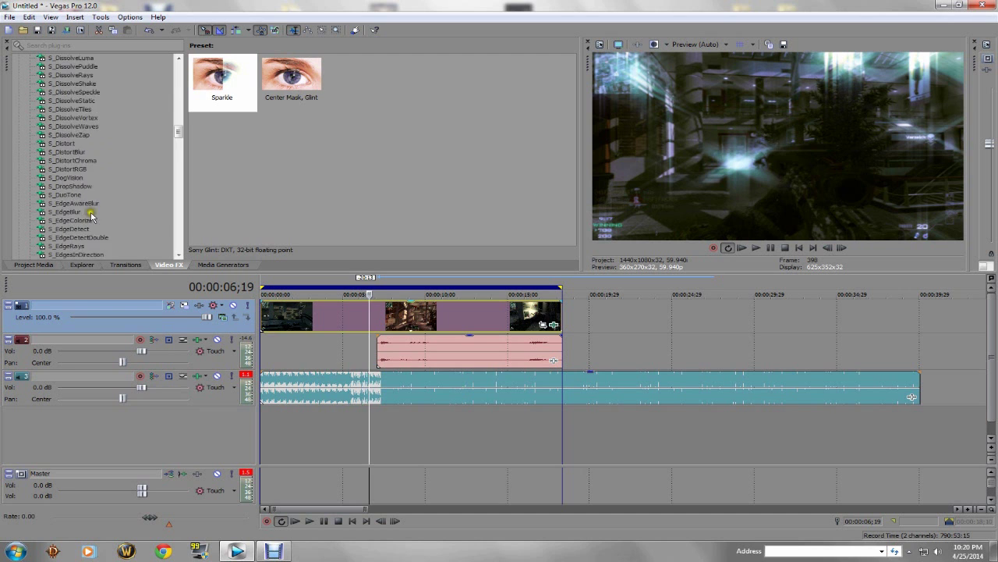
scroll(84, 223, down, 15)
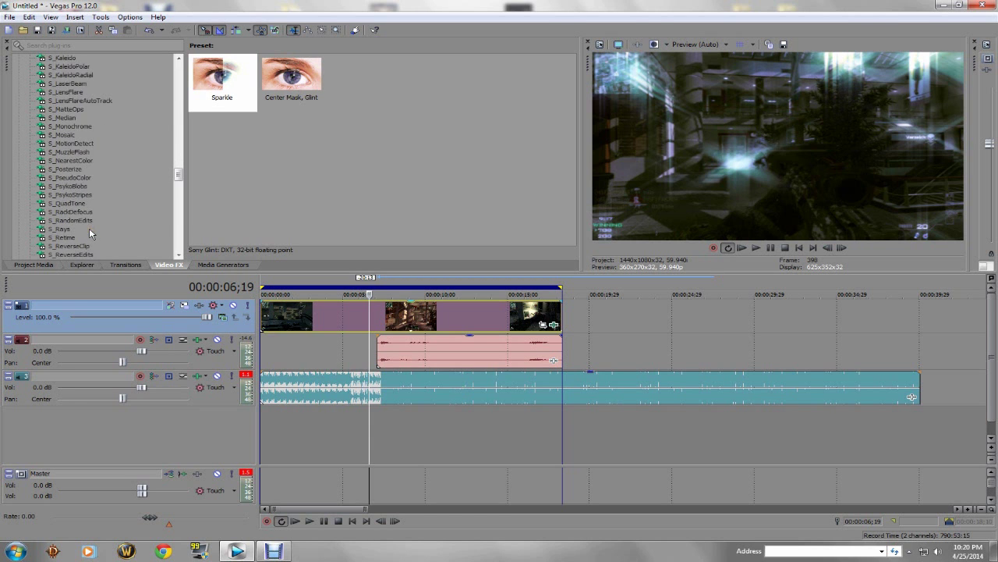
scroll(80, 216, down, 15)
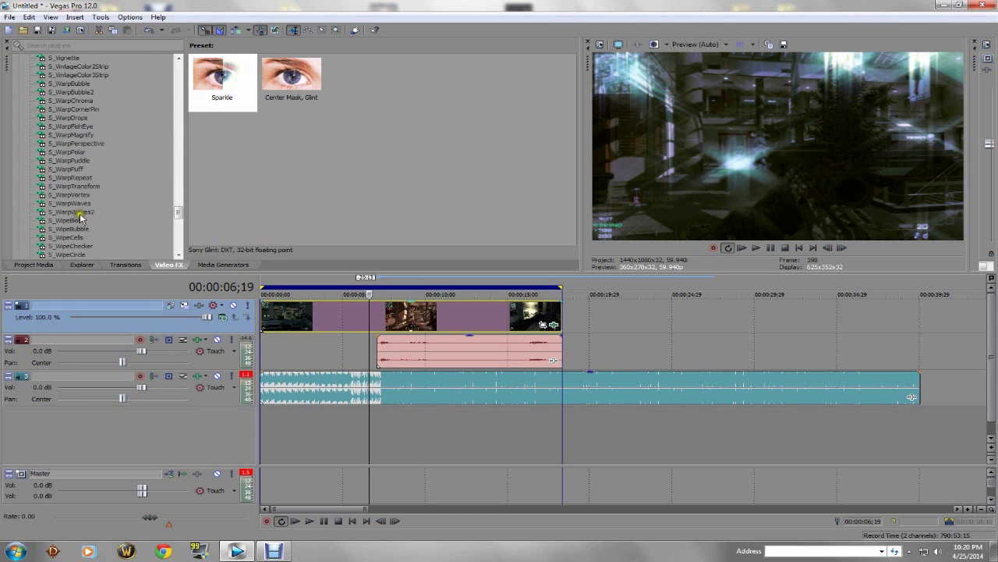
scroll(75, 204, down, 6)
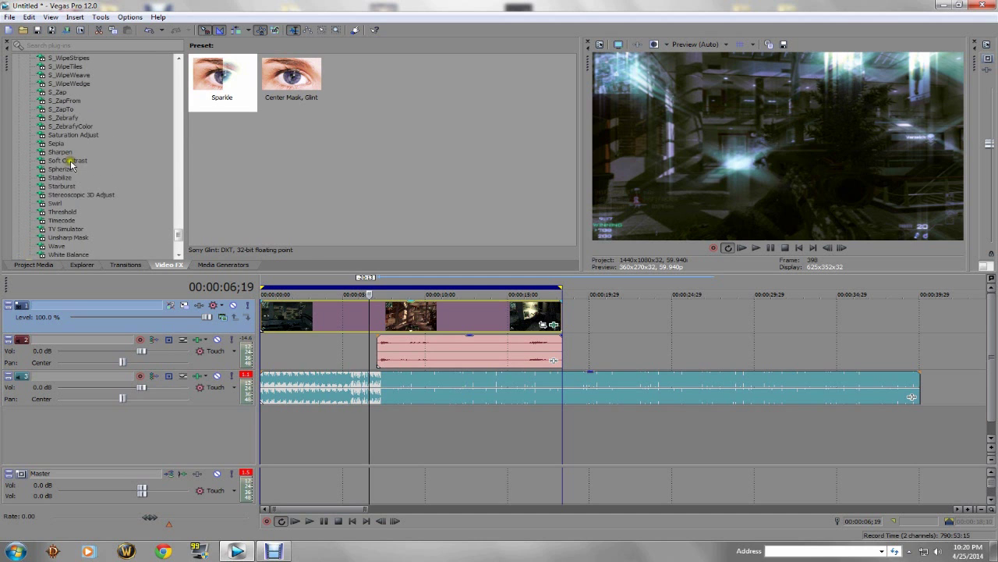
click(68, 187)
drag(289, 78, 453, 318)
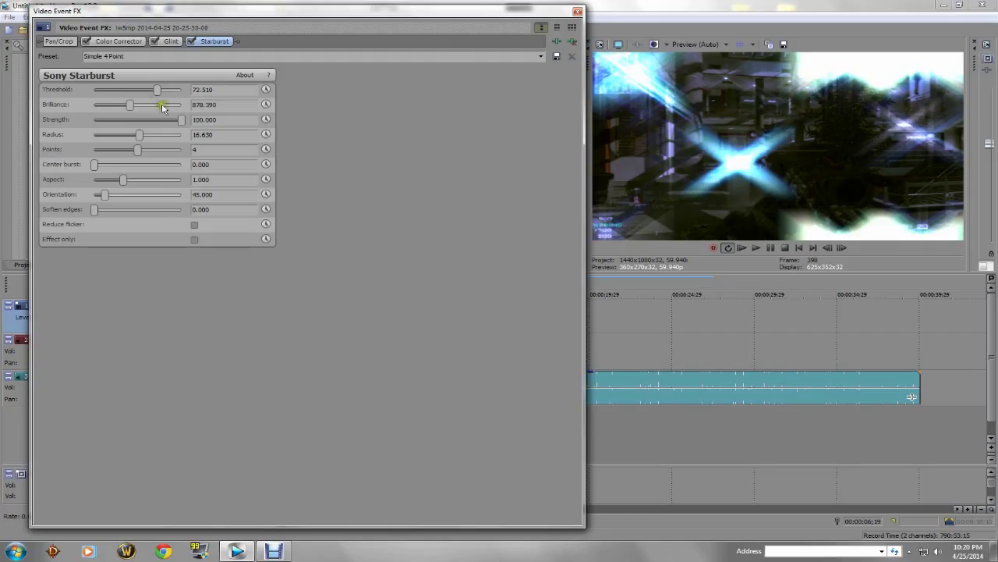
drag(155, 94, 156, 149)
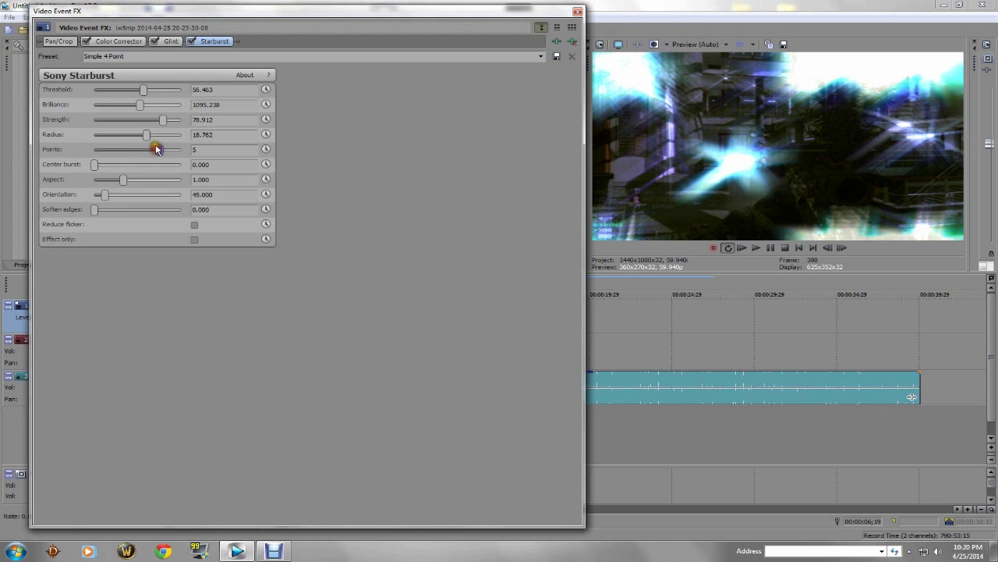
click(577, 11)
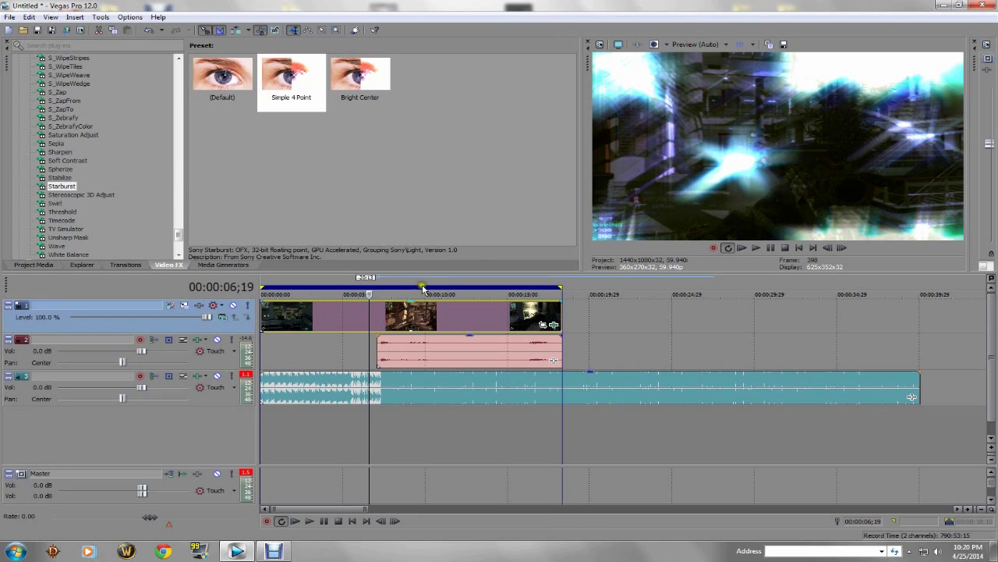
Scrub the playhead back from 00:00:15;12 to 00:00:07;28 to preview the clip
click(514, 310)
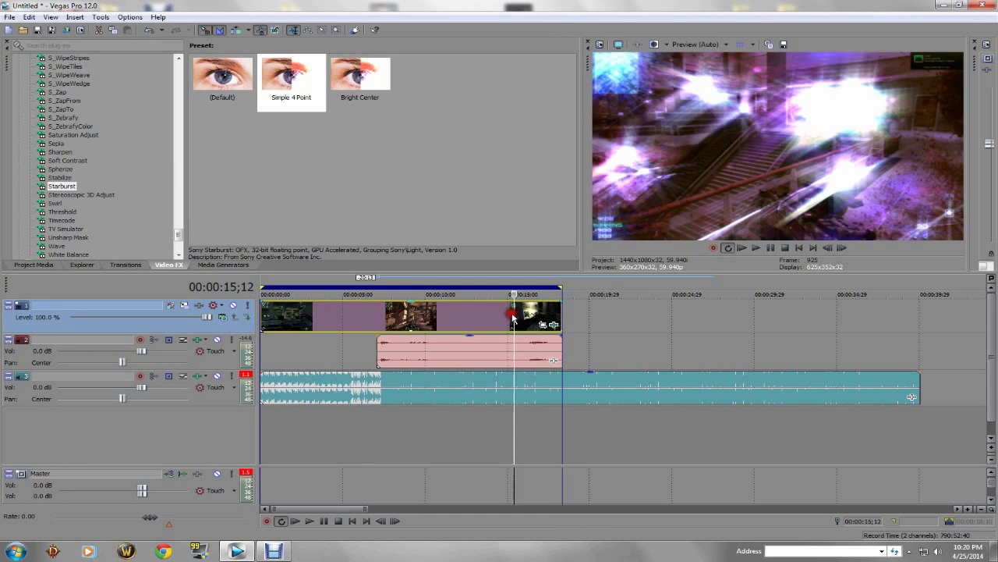
click(468, 314)
click(431, 312)
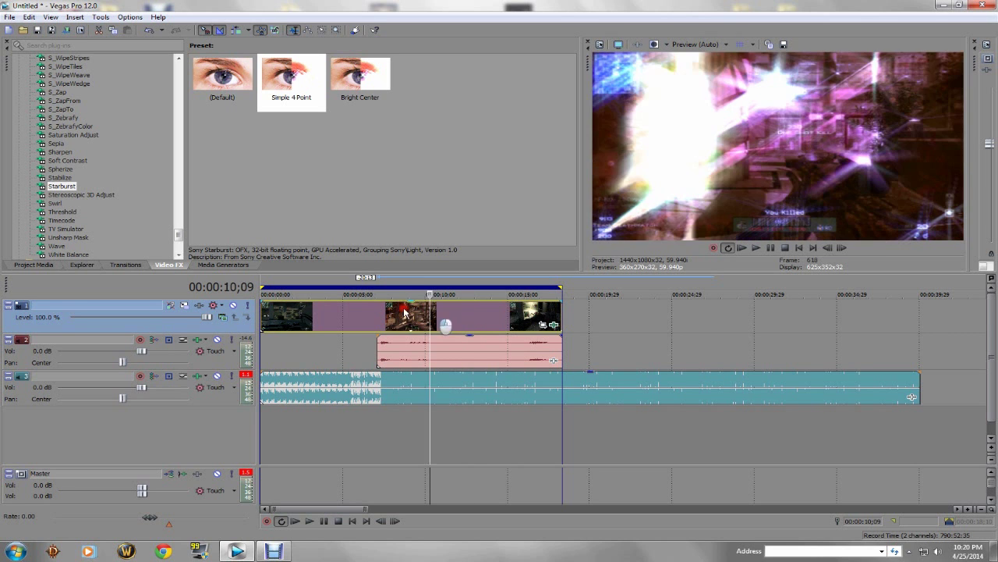
click(403, 311)
click(391, 310)
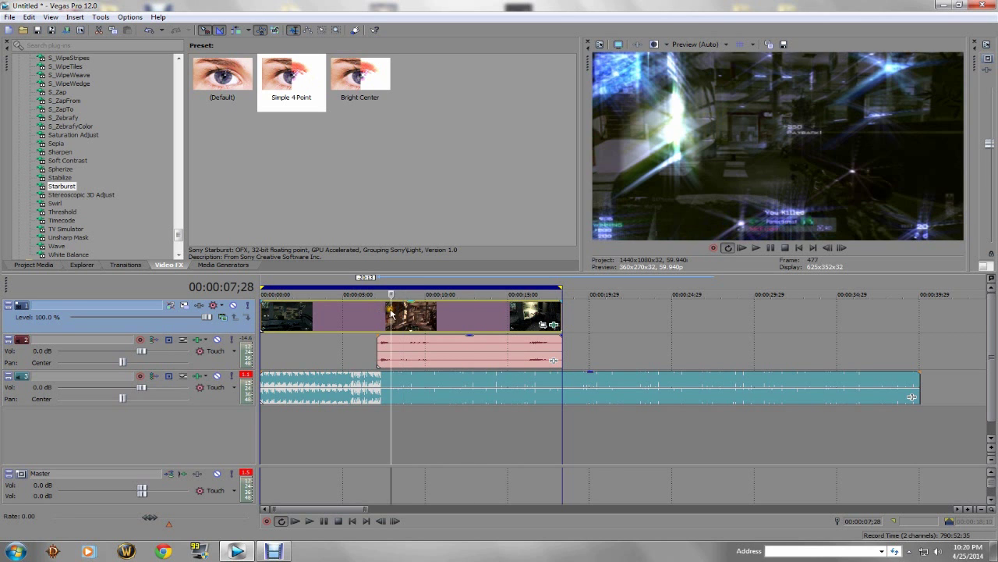
Split the music at 00:00:21;02 and delete everything after the split
click(606, 387)
key(s)
right_click(709, 385)
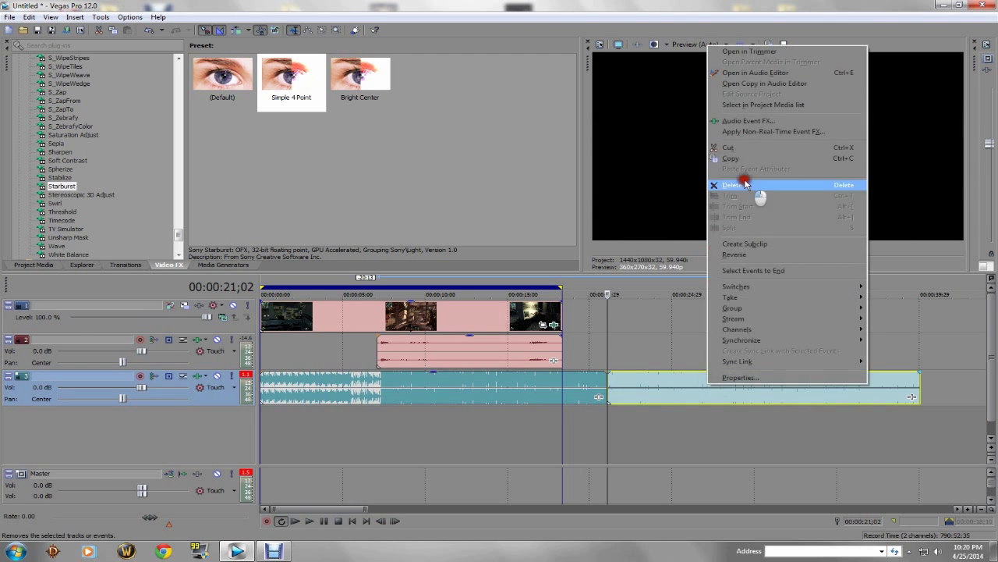
click(746, 188)
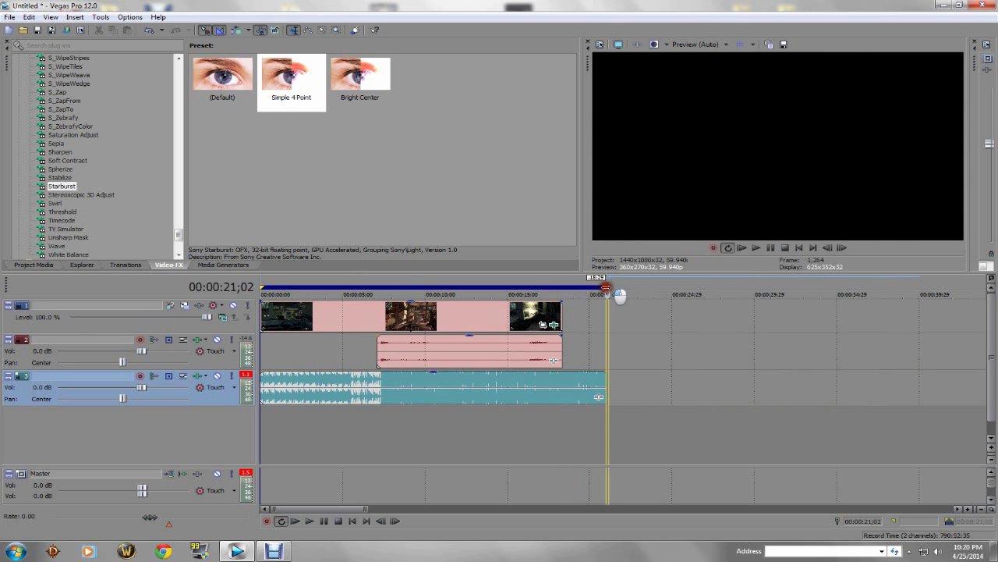
click(355, 312)
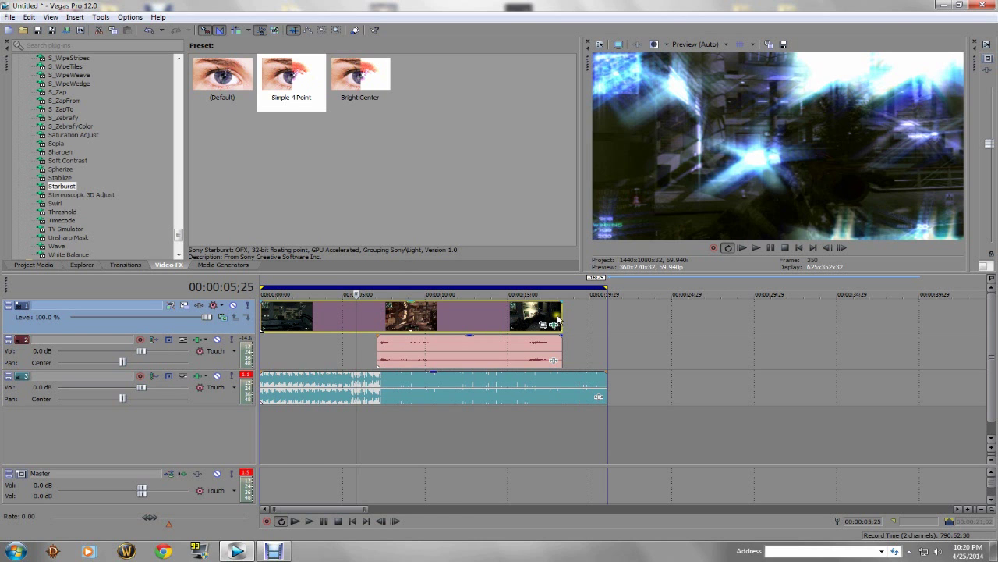
Insert an empty video track and select the video event on track 2
right_click(288, 446)
click(344, 477)
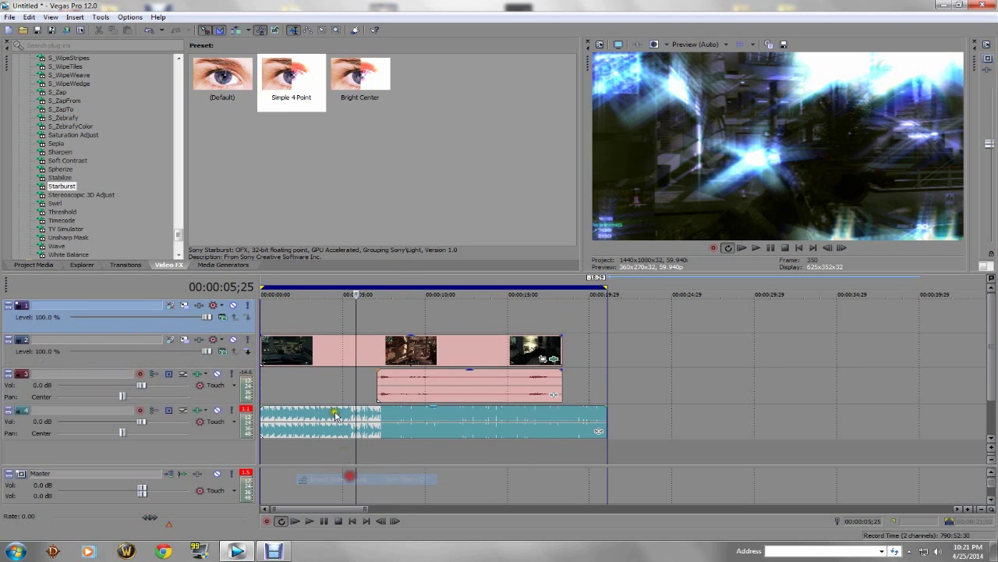
click(306, 324)
scroll(350, 432, up, 5)
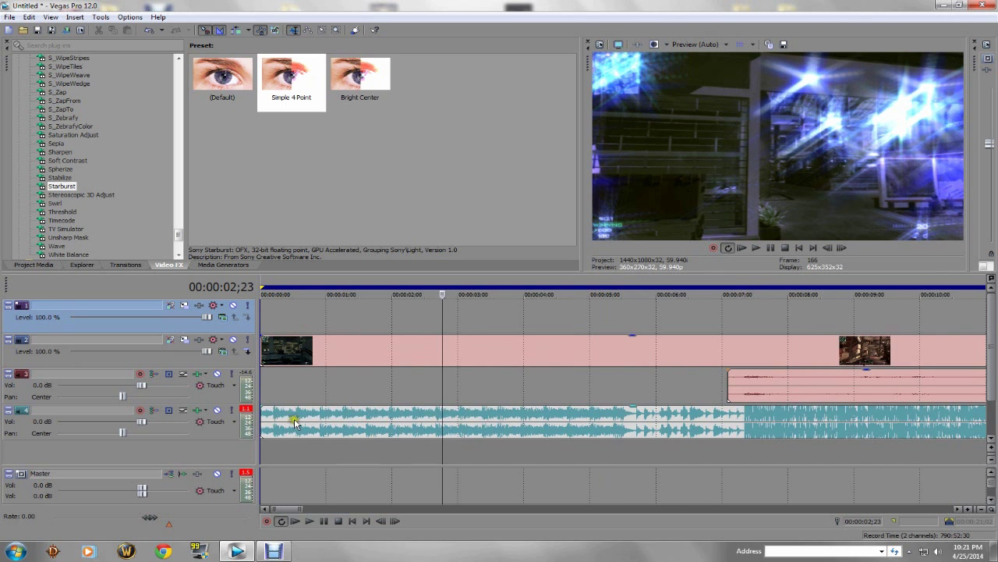
drag(269, 421, 451, 429)
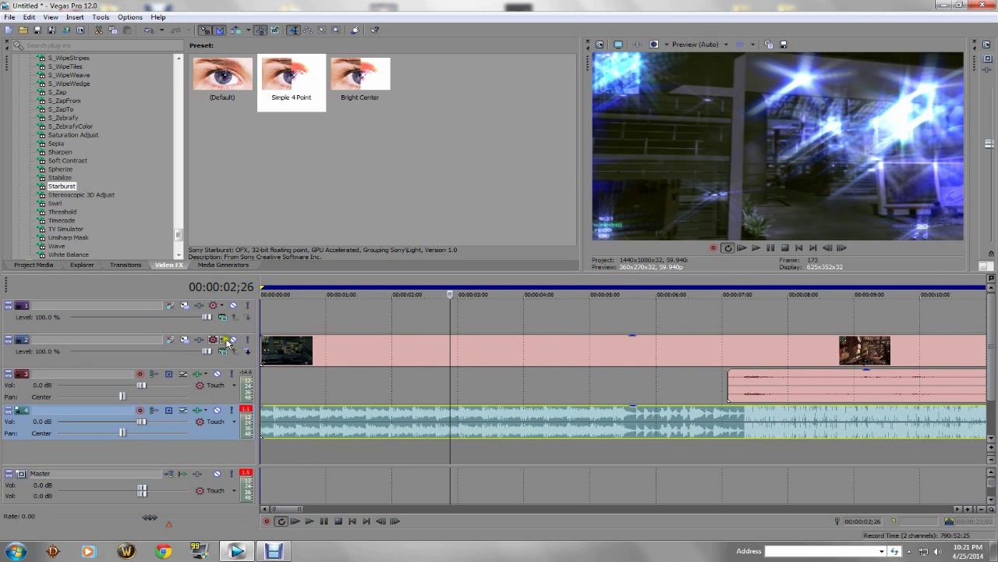
click(341, 363)
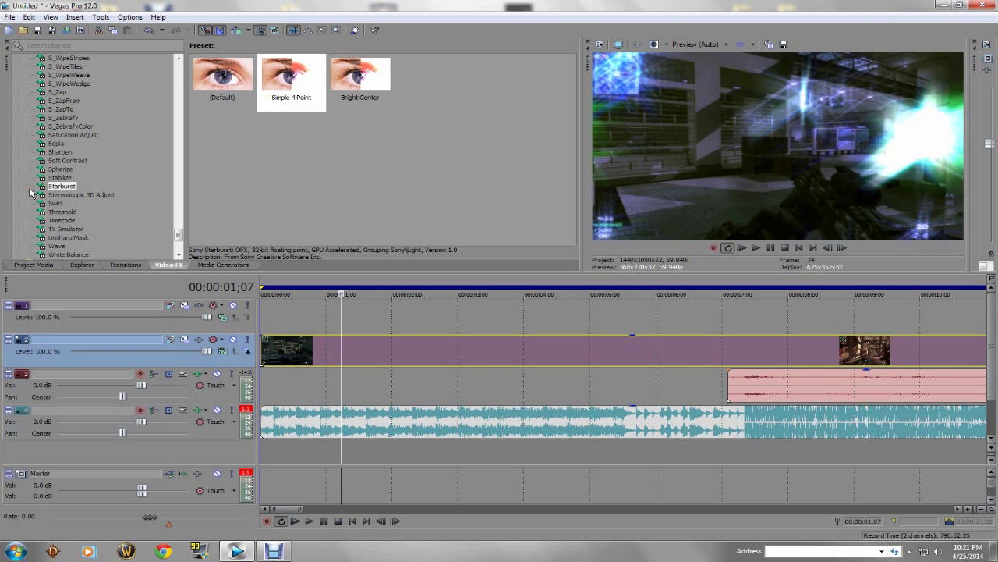
Apply the Lens Flare Sunburst Effect preset to the track 2 event
drag(178, 212, 168, 77)
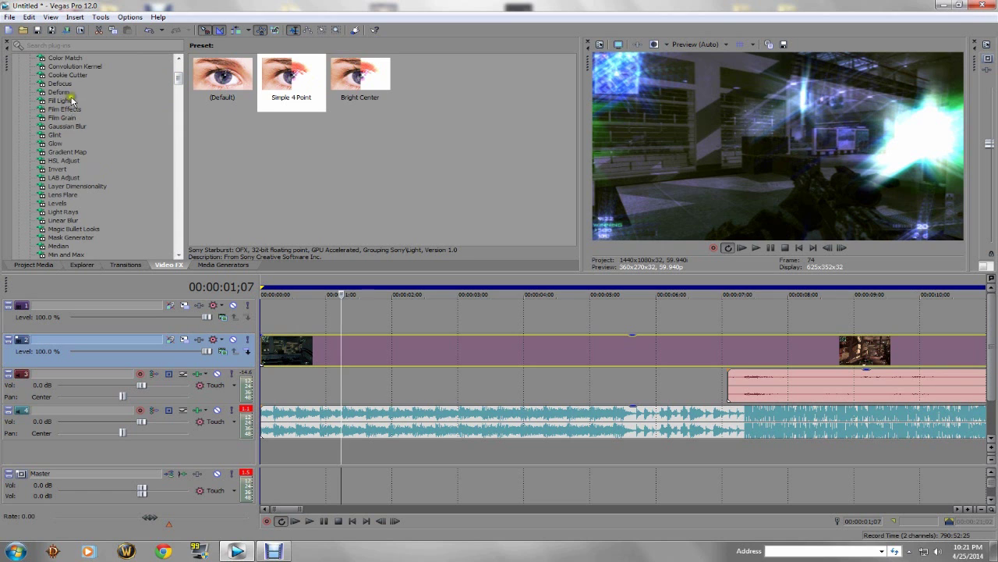
scroll(66, 99, up, 3)
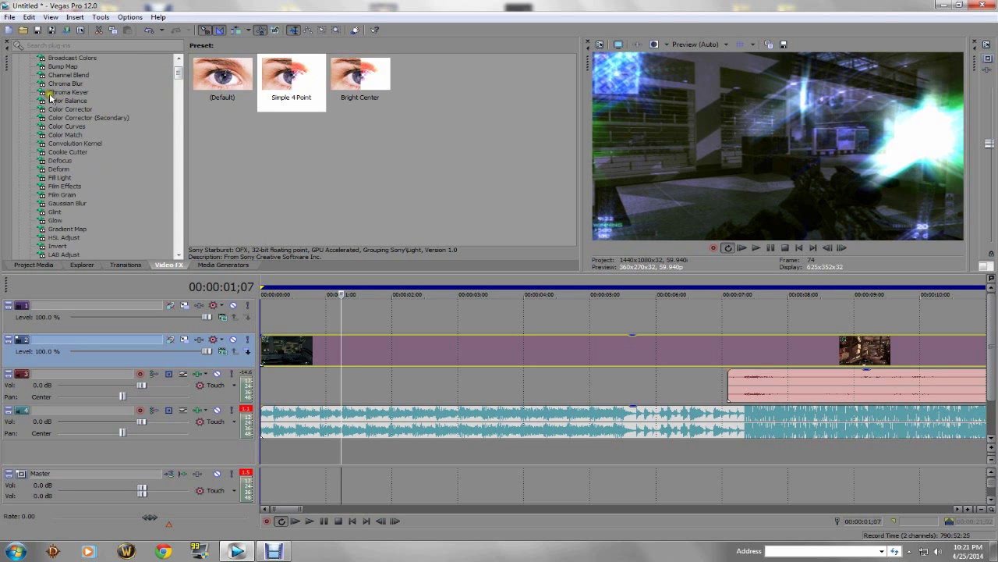
scroll(51, 97, up, 2)
scroll(81, 150, down, 7)
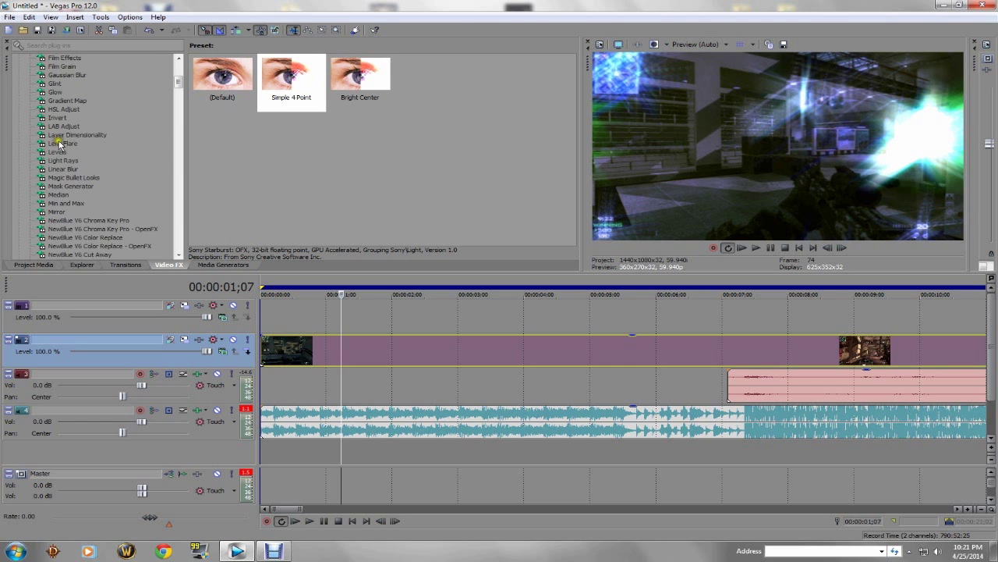
click(59, 144)
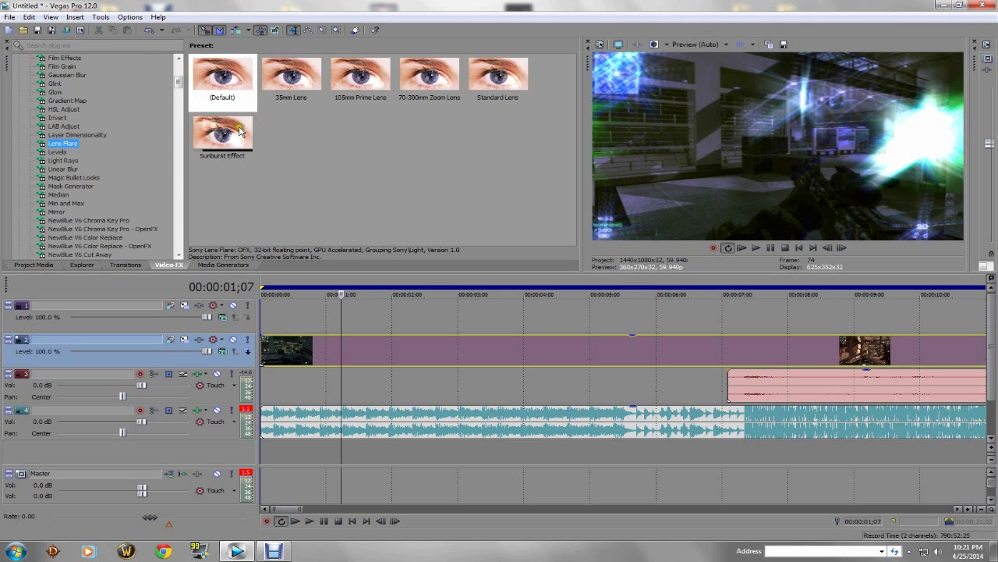
drag(240, 133, 413, 355)
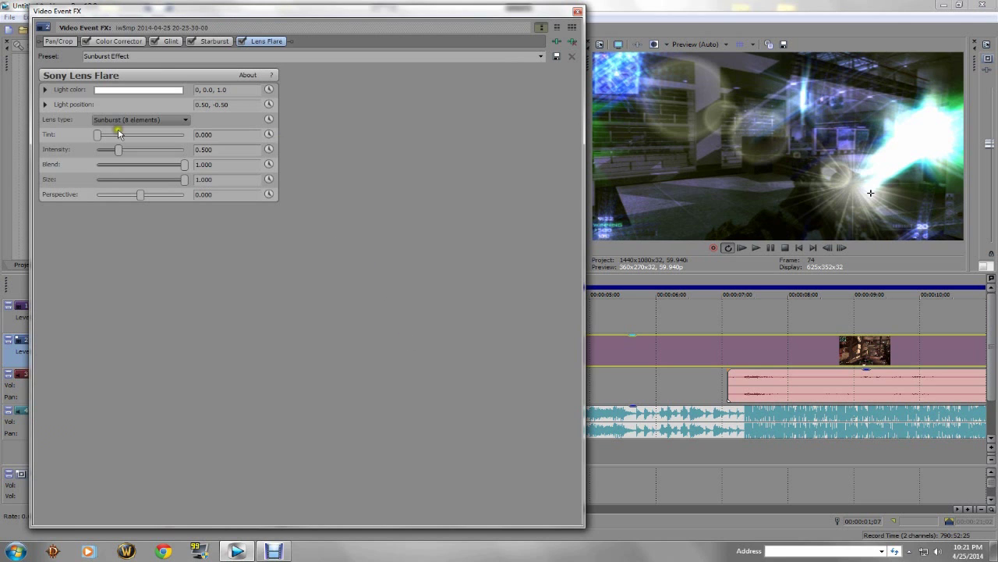
Remove the Sunburst Lens Flare effect from the event
mouse_move(114, 149)
mouse_down()
mouse_move(166, 152)
mouse_move(105, 149)
mouse_up()
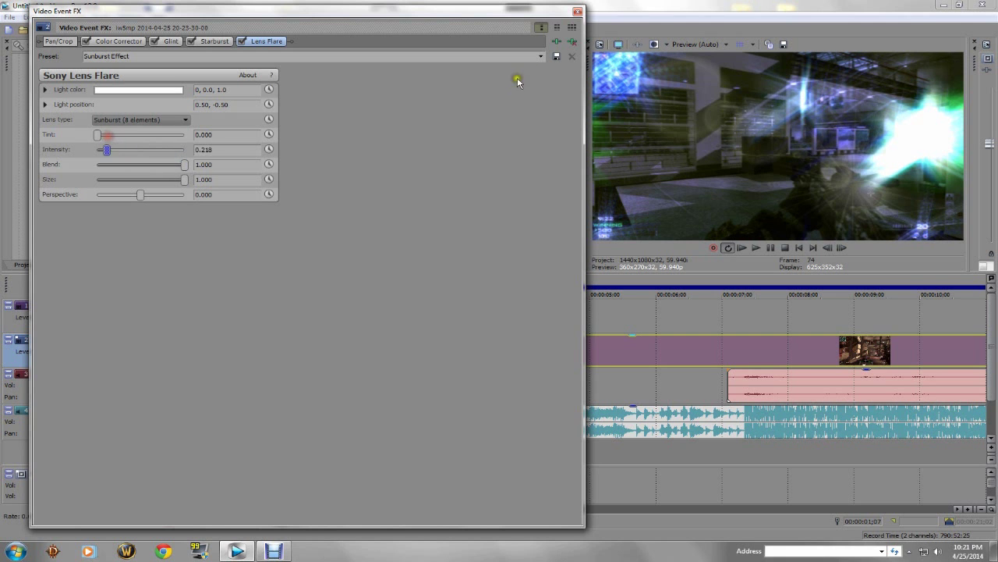
click(572, 41)
click(578, 12)
Re-apply Lens Flare at 2.000 intensity and enable keyframe animation for Light position
drag(492, 82, 491, 348)
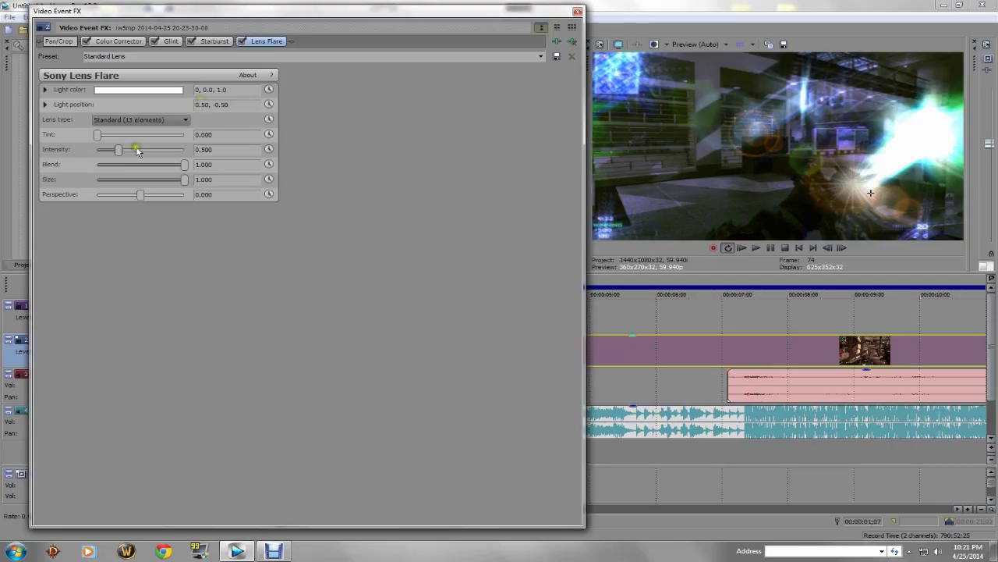
drag(122, 157, 244, 156)
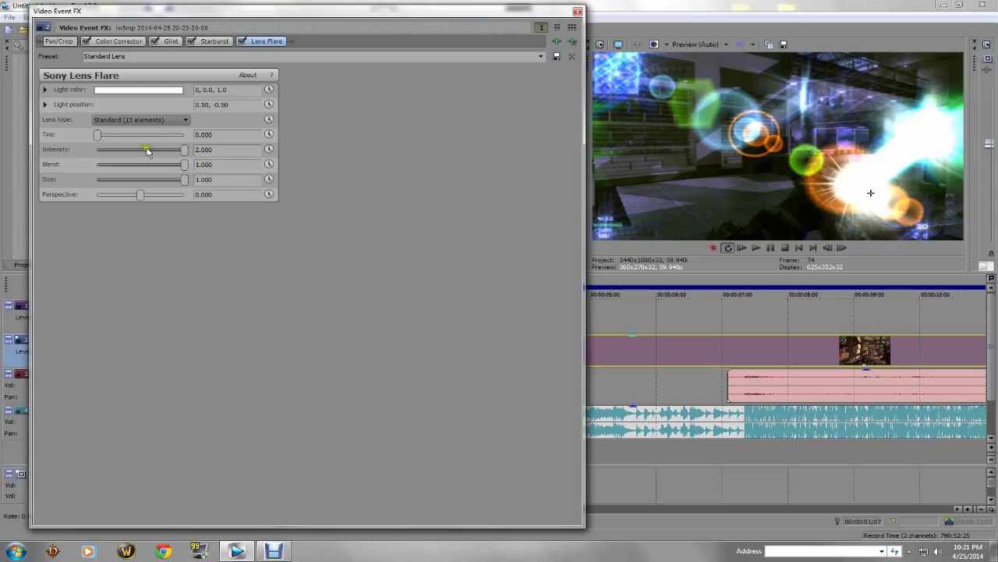
click(45, 103)
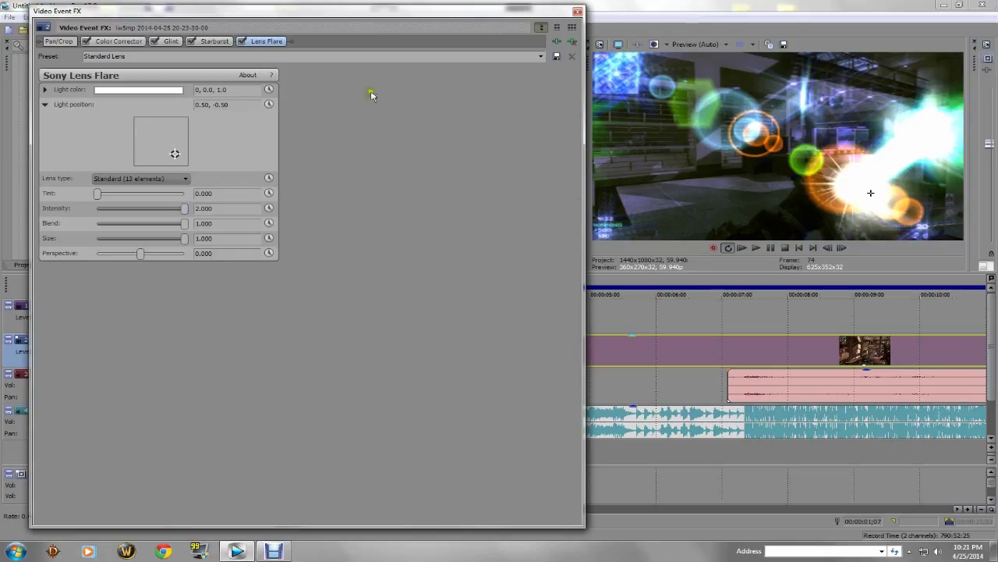
click(269, 104)
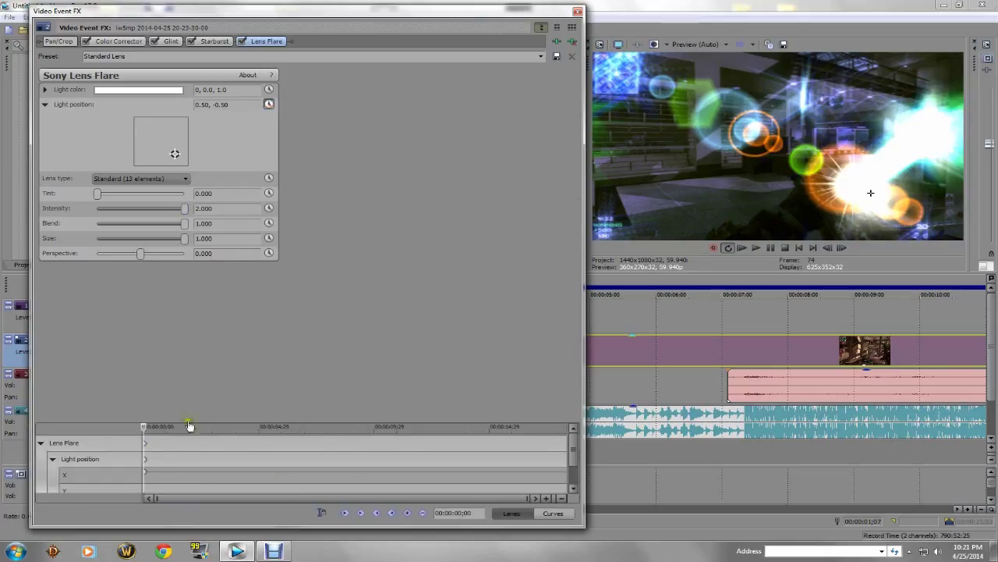
Add several Light position keyframes within the first second, positioned around 00:00:00;10 to 00:00:00;20
click(160, 442)
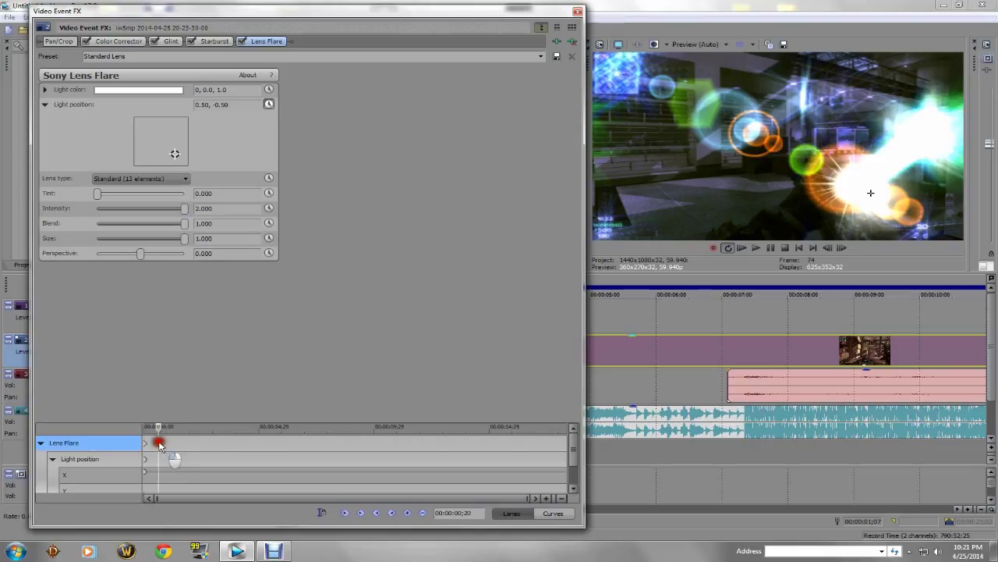
scroll(214, 455, up, 4)
drag(207, 450, 179, 444)
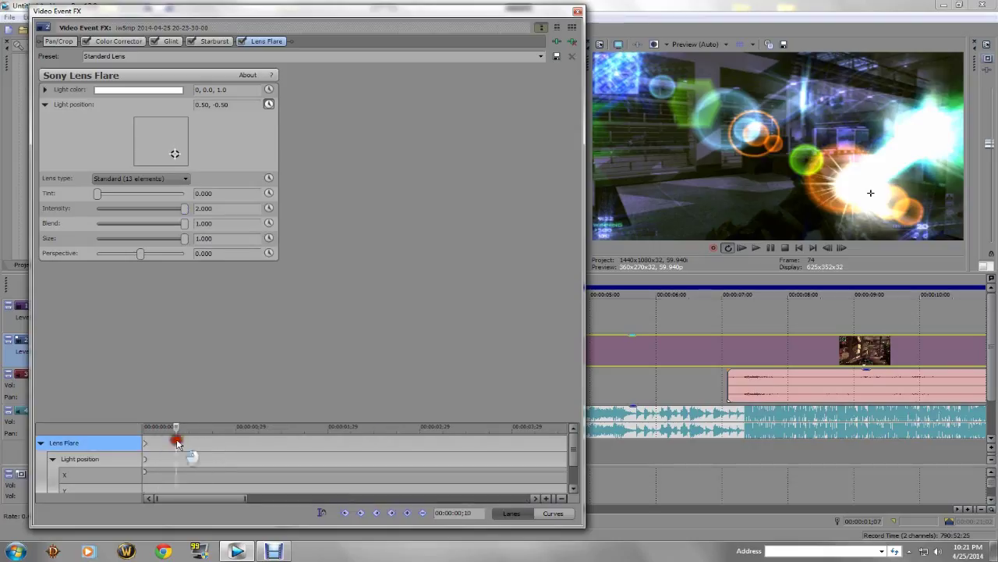
scroll(186, 445, up, 3)
scroll(185, 445, down, 6)
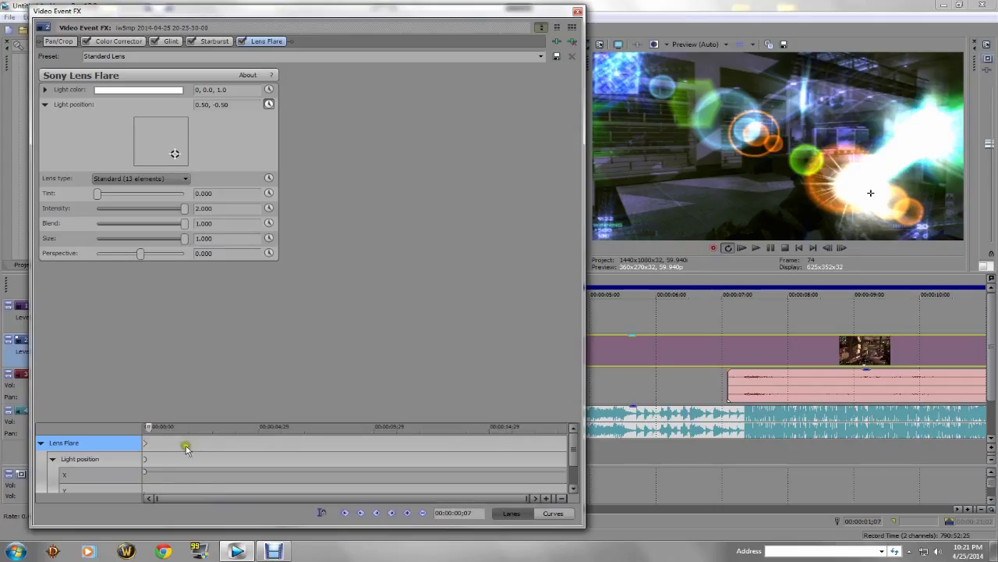
click(405, 513)
click(407, 512)
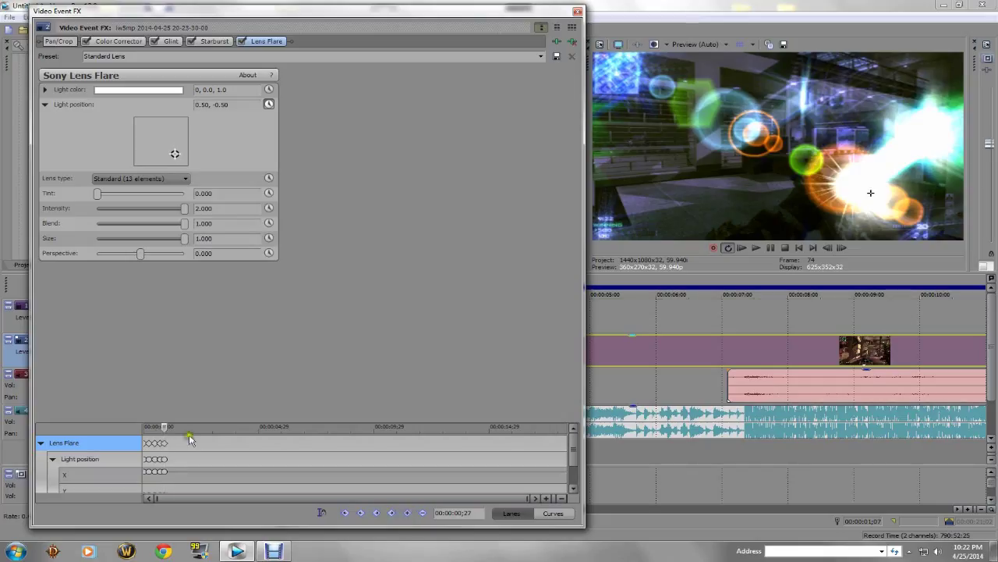
drag(172, 444, 165, 449)
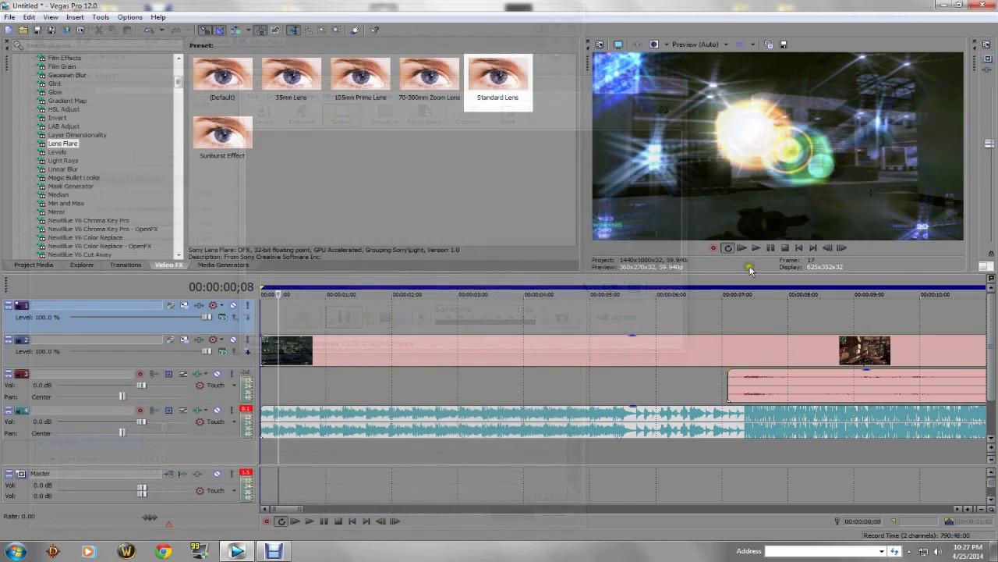
Play the project from the start to preview the lens flare
click(797, 248)
scroll(725, 344, down, 3)
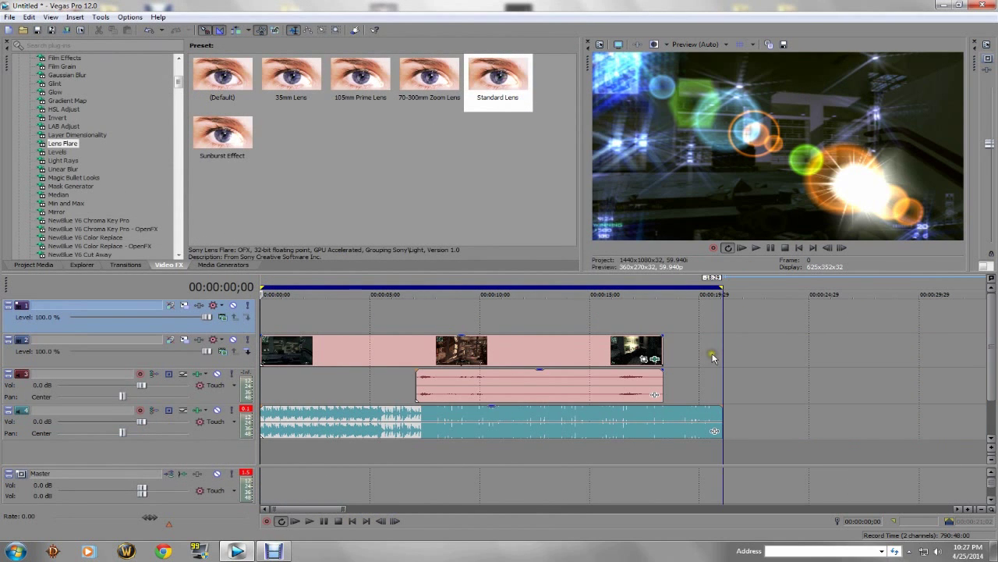
key(space)
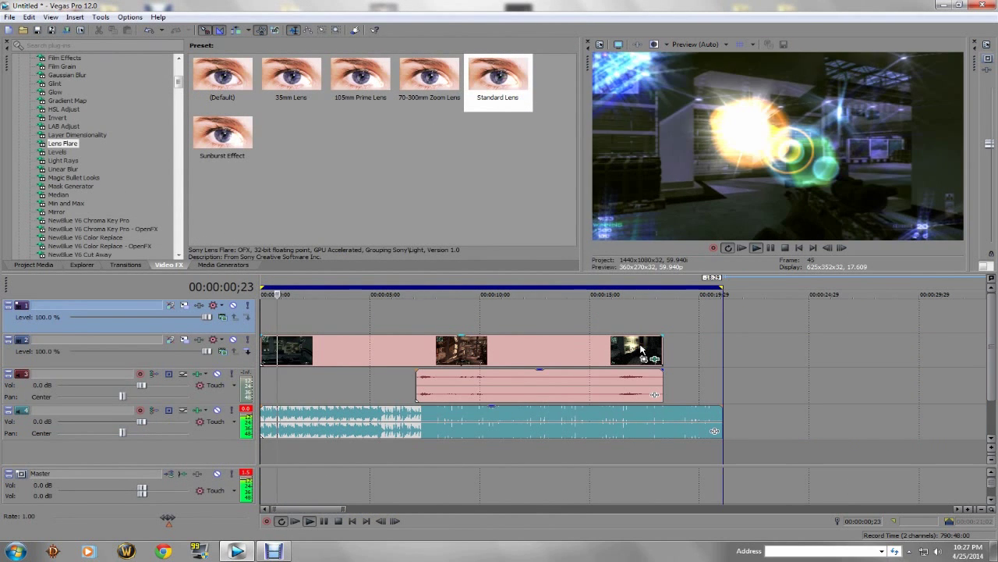
key(space)
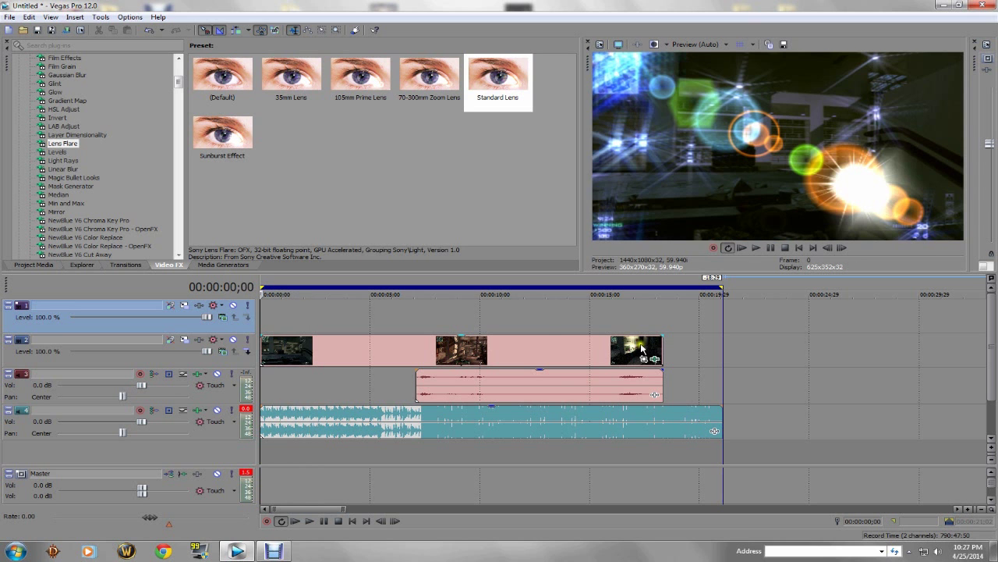
Select the track 2 video event and replay from 07;02 to review the flare
click(425, 320)
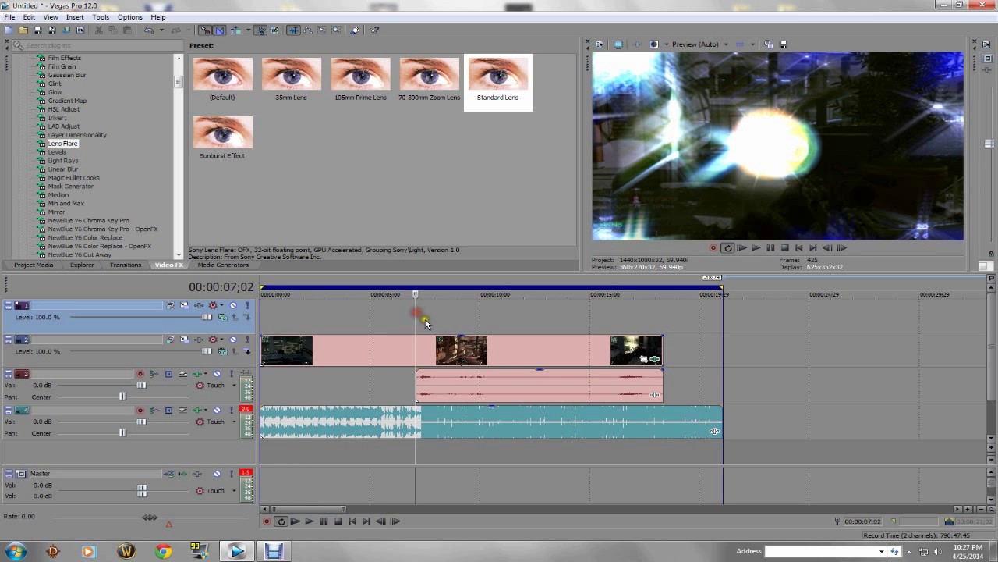
click(383, 312)
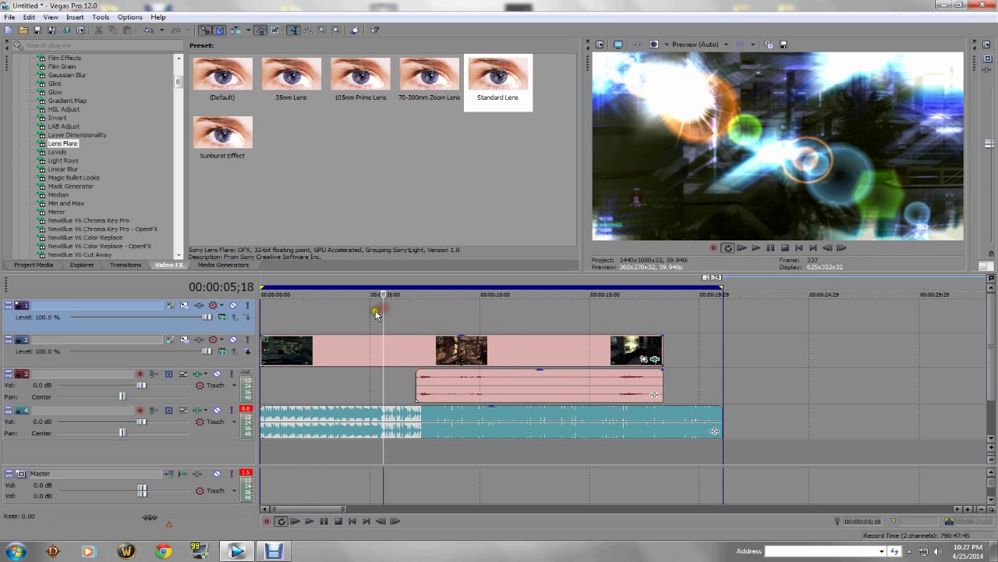
click(579, 308)
click(416, 346)
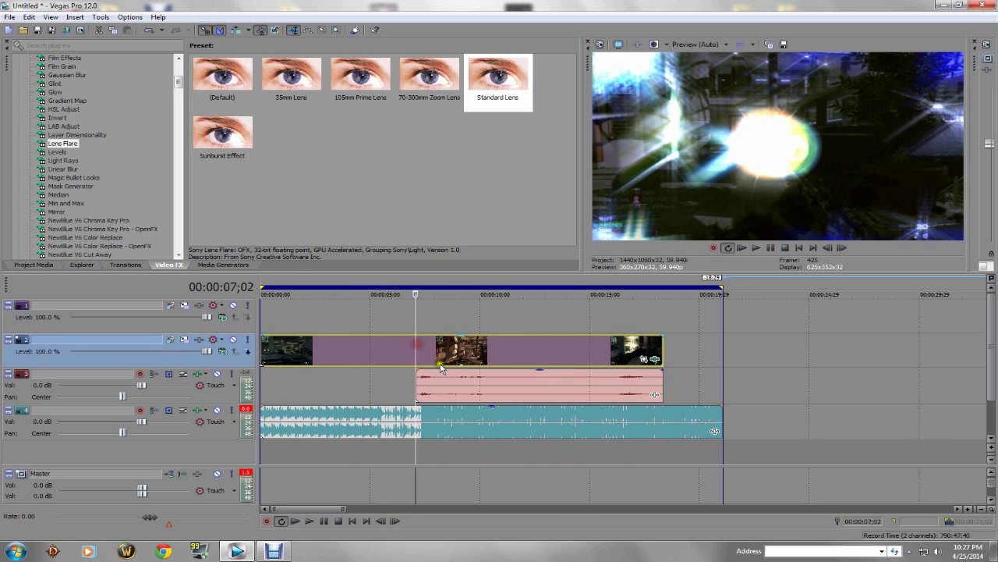
scroll(441, 368, up, 5)
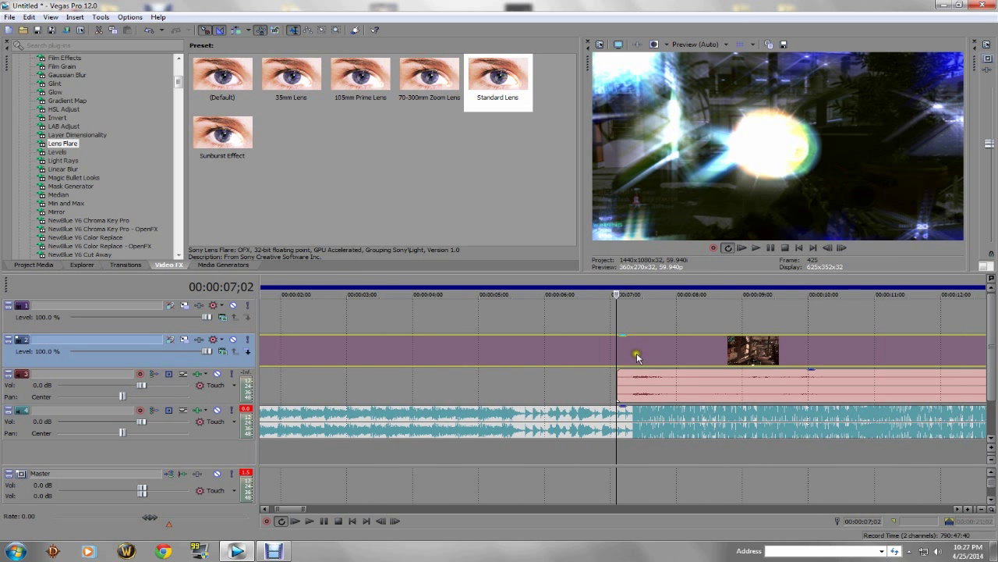
key(space)
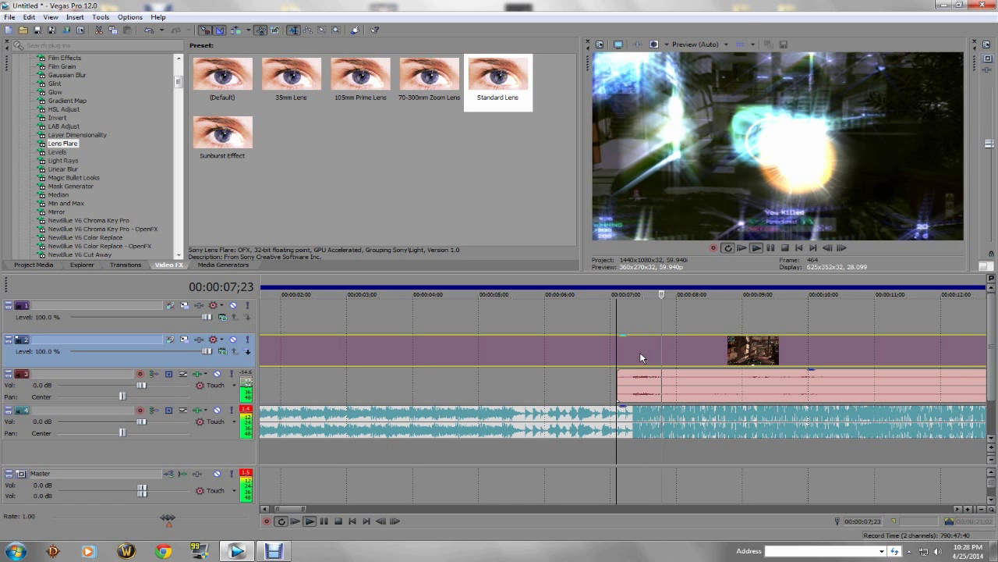
key(space)
key(space)
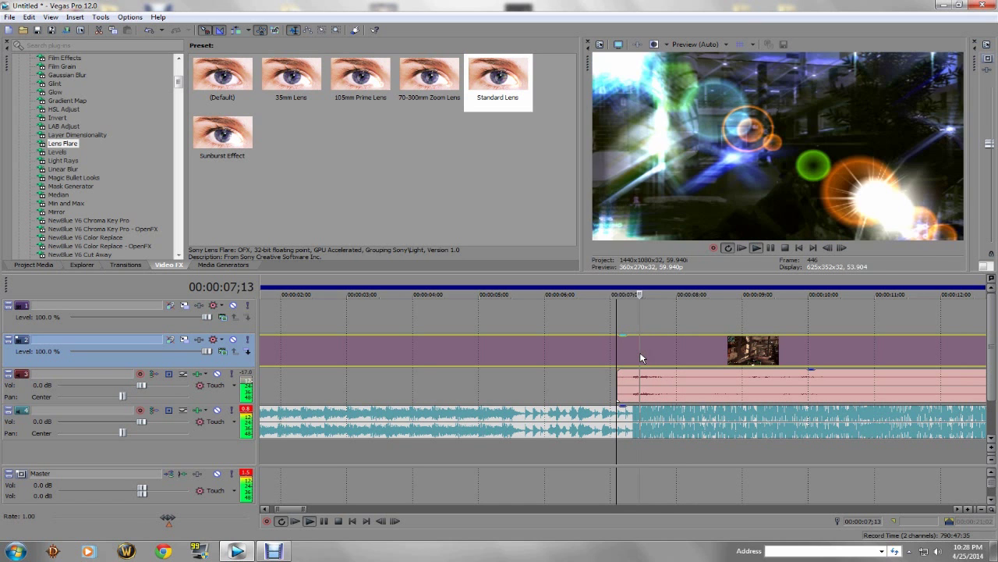
key(space)
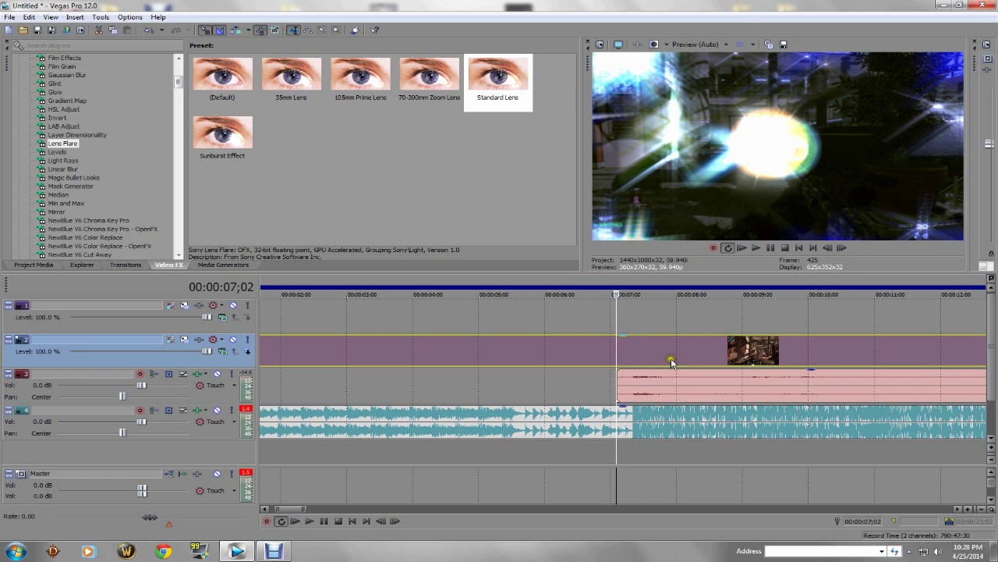
Delete the extra sound clip from track 3
click(669, 389)
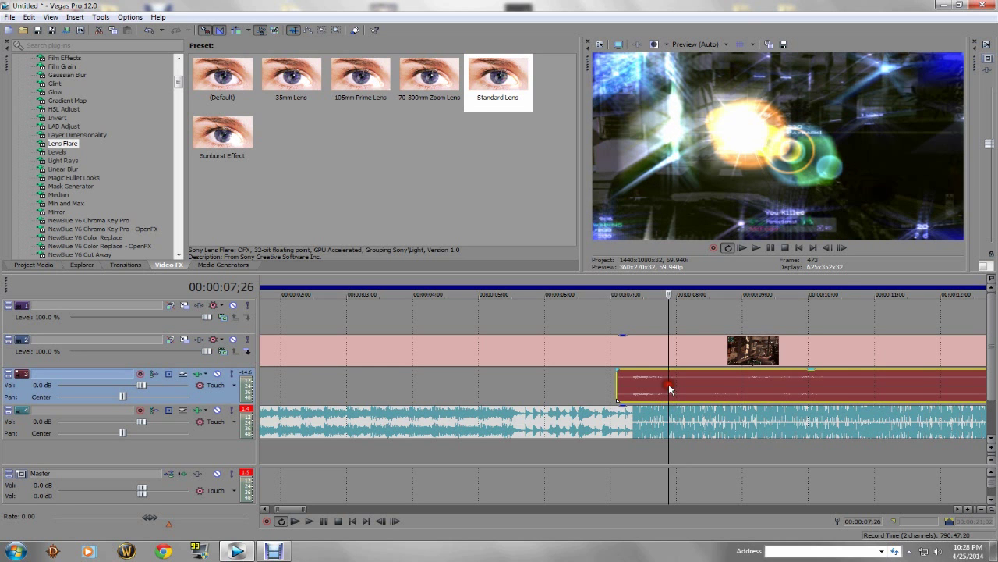
right_click(690, 387)
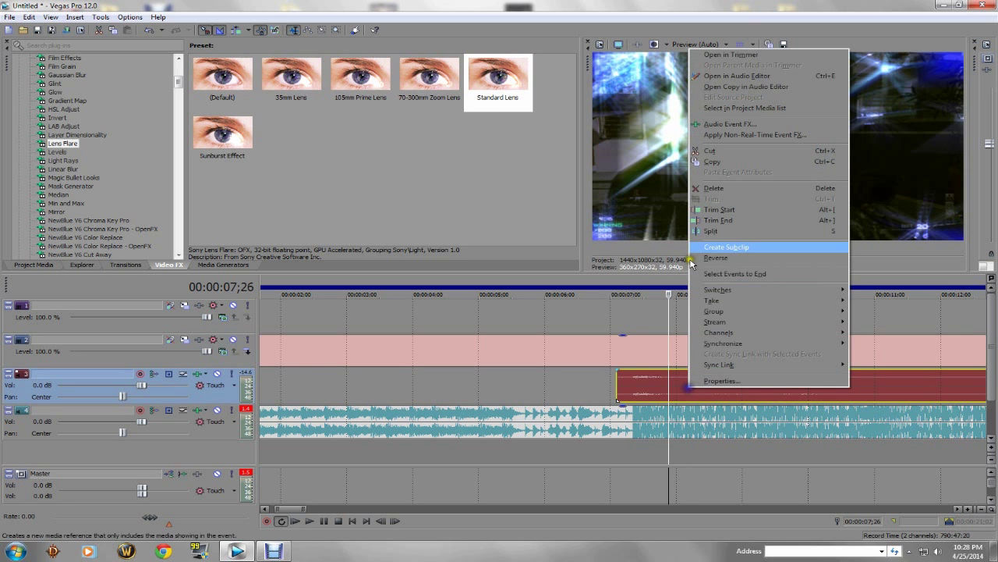
click(647, 350)
scroll(682, 376, down, 2)
scroll(683, 376, down, 1)
click(682, 376)
drag(673, 383, 781, 401)
drag(995, 382, 996, 384)
right_click(993, 387)
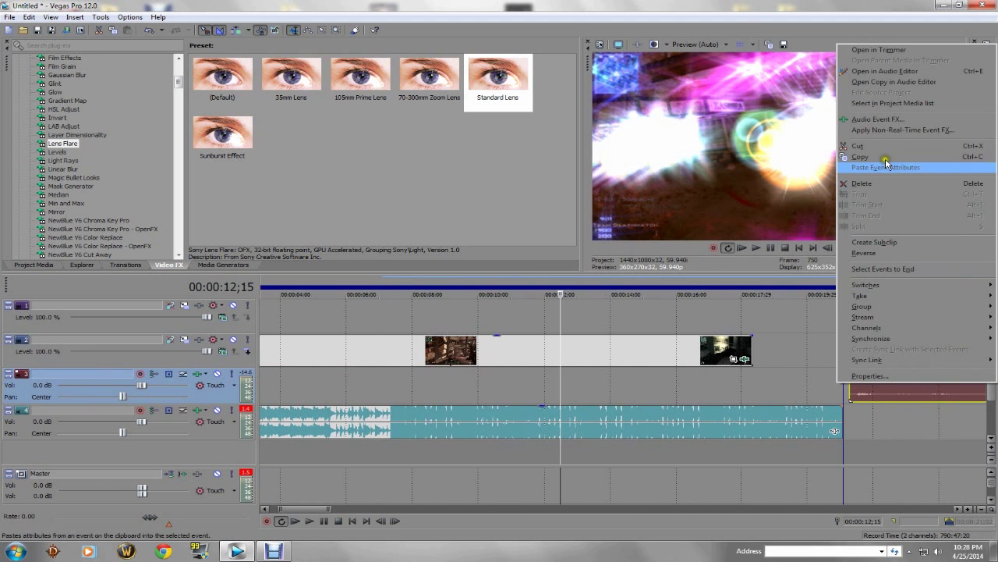
click(889, 184)
Split the music at 18;10 and delete the tail beyond the video's end
click(752, 421)
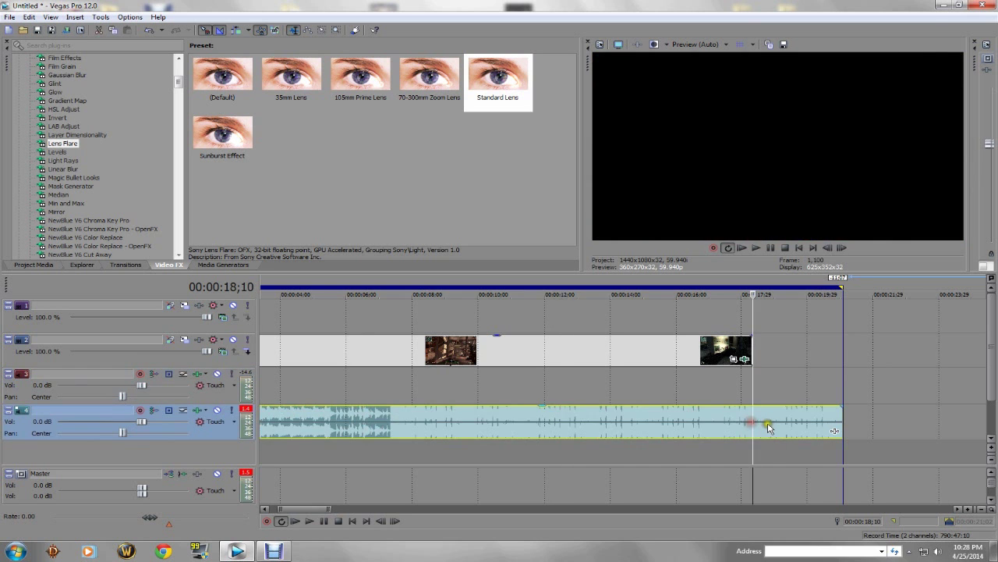
key(s)
right_click(780, 423)
click(786, 187)
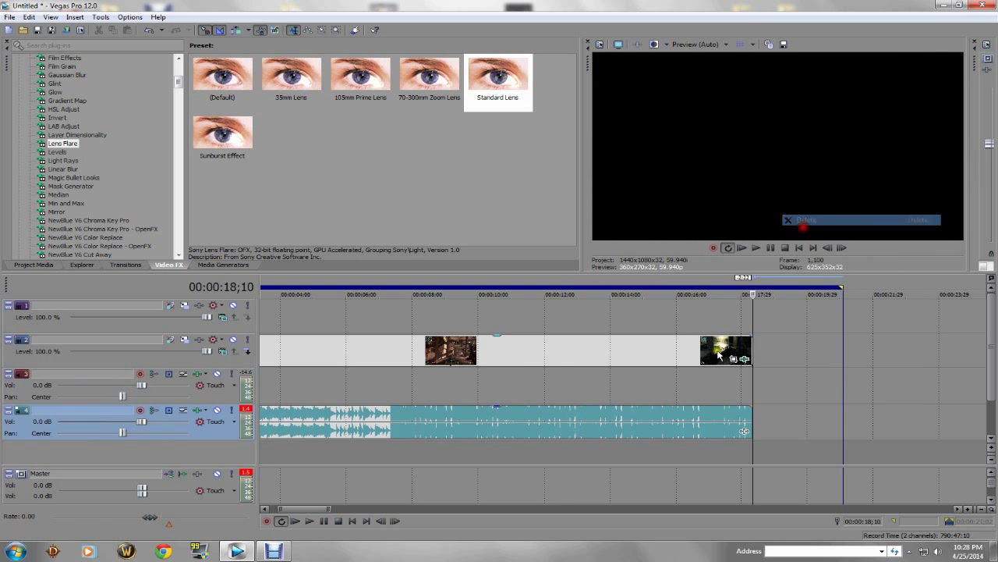
Step frame by frame to 07;09 and split the gameplay clip there
click(540, 380)
click(435, 351)
scroll(478, 348, up, 2)
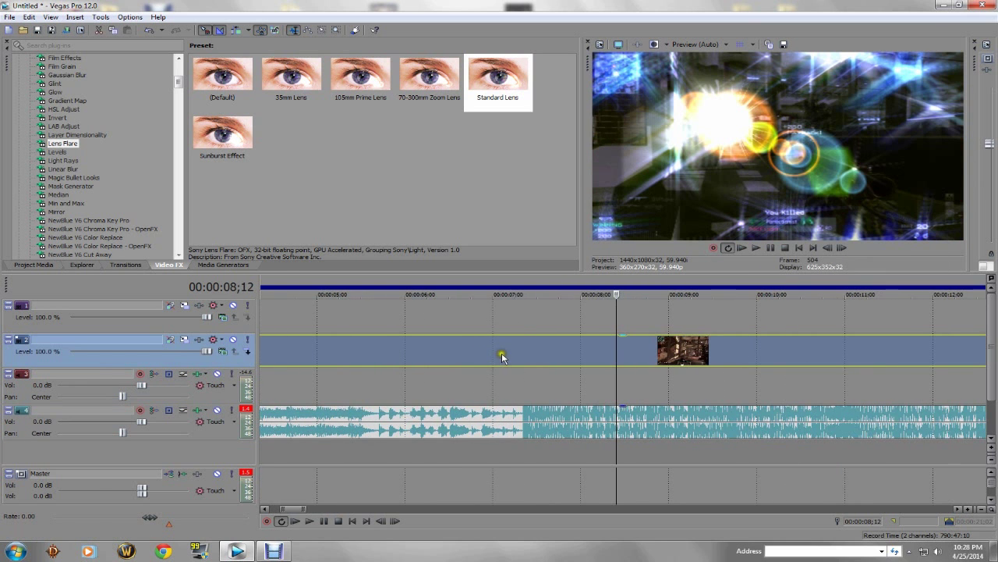
key(Left)
key(Left)
key(Left)
key(Left)
key(Left)
key(Left)
key(Left)
key(Left)
key(Left)
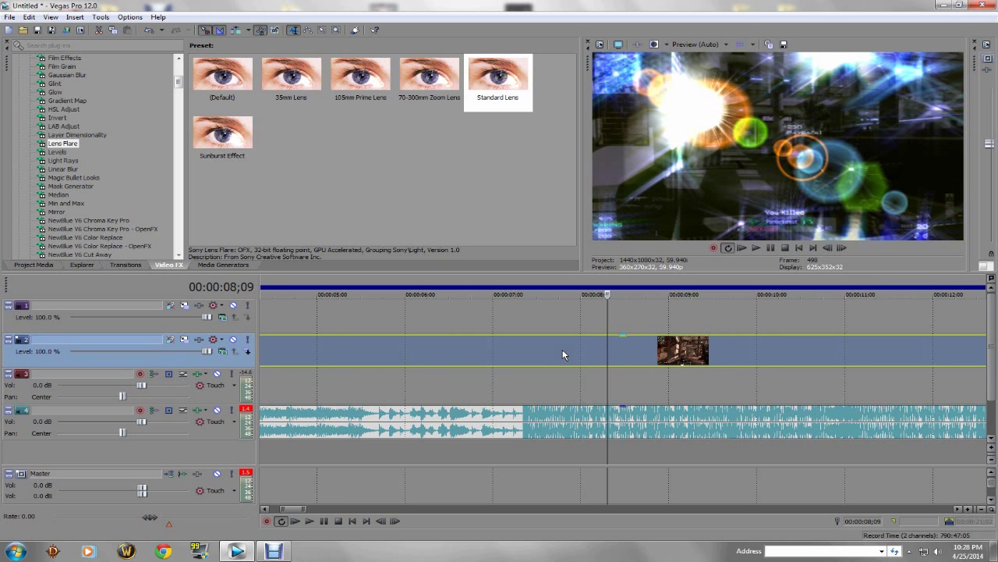
key(Left)
key(Left)
key(Left)
key(Left)
key(Left)
key(Left)
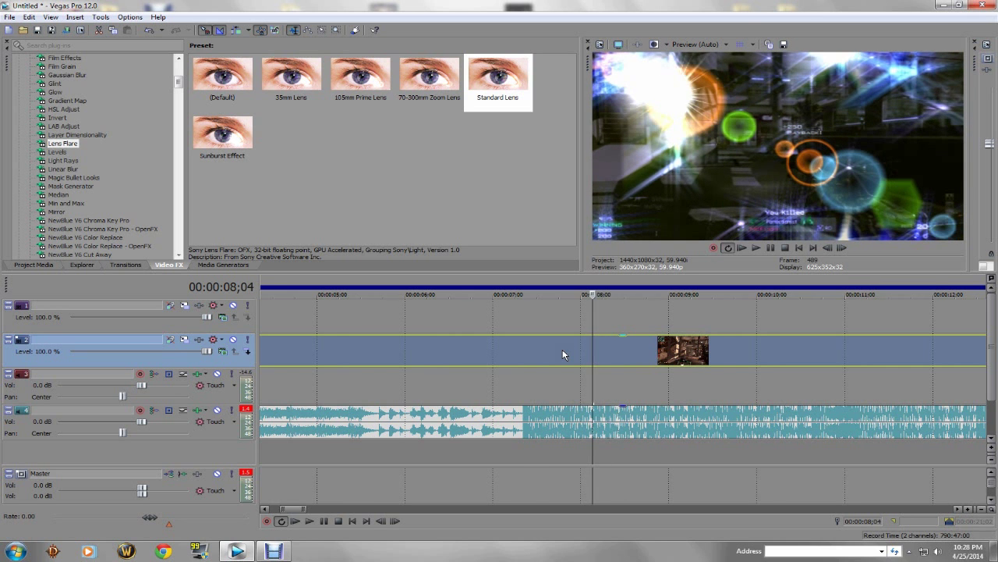
key(Left)
key(Left)
key(Left)
key(Left)
key(Left)
key(Left)
key(Left)
key(Left)
key(Left)
key(Left)
key(Left)
key(Left)
key(Left)
key(Left)
key(Left)
key(Left)
key(Left)
key(Left)
key(Left)
key(Left)
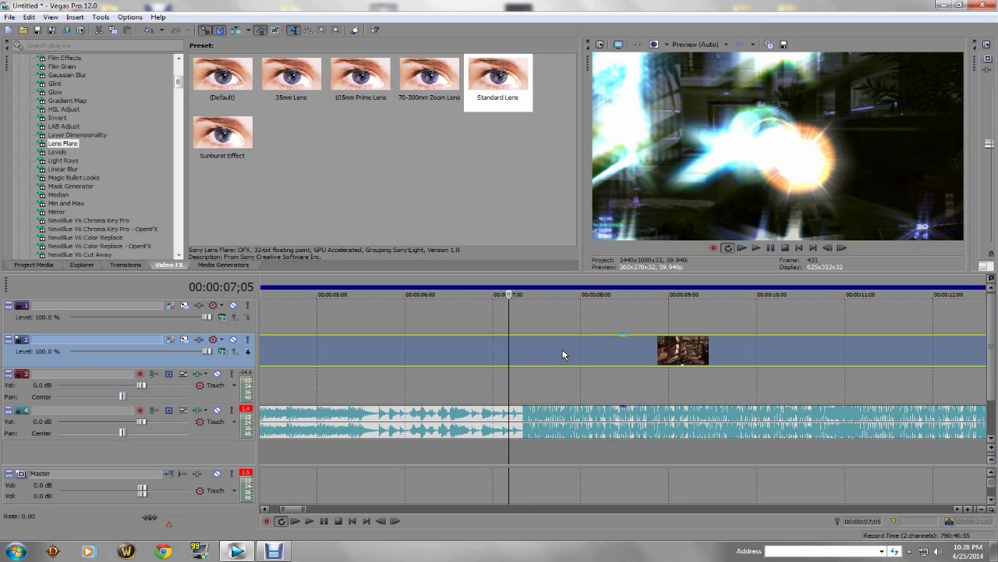
key(Right)
key(Right)
key(Right)
key(Right)
key(Right)
key(Right)
key(Right)
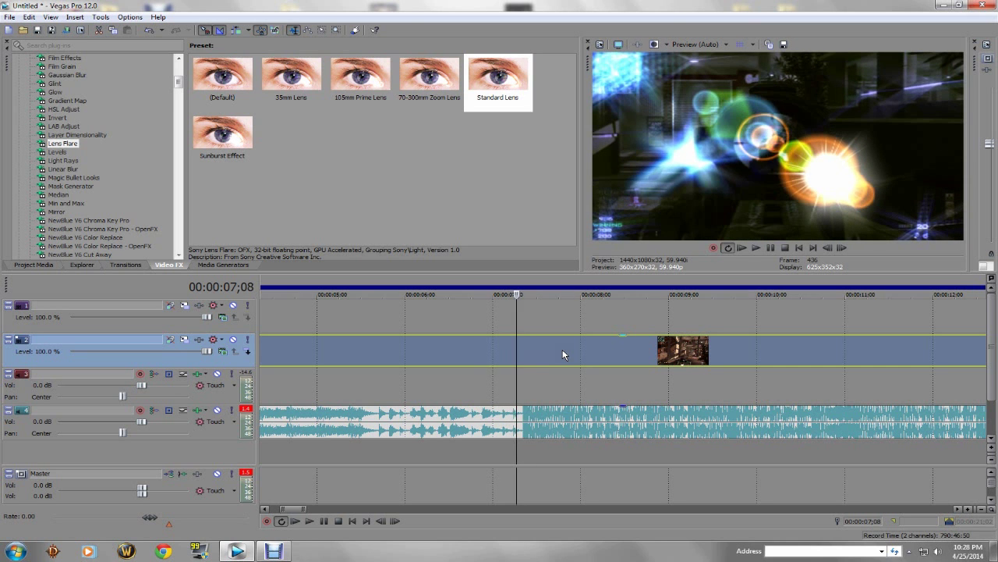
key(Left)
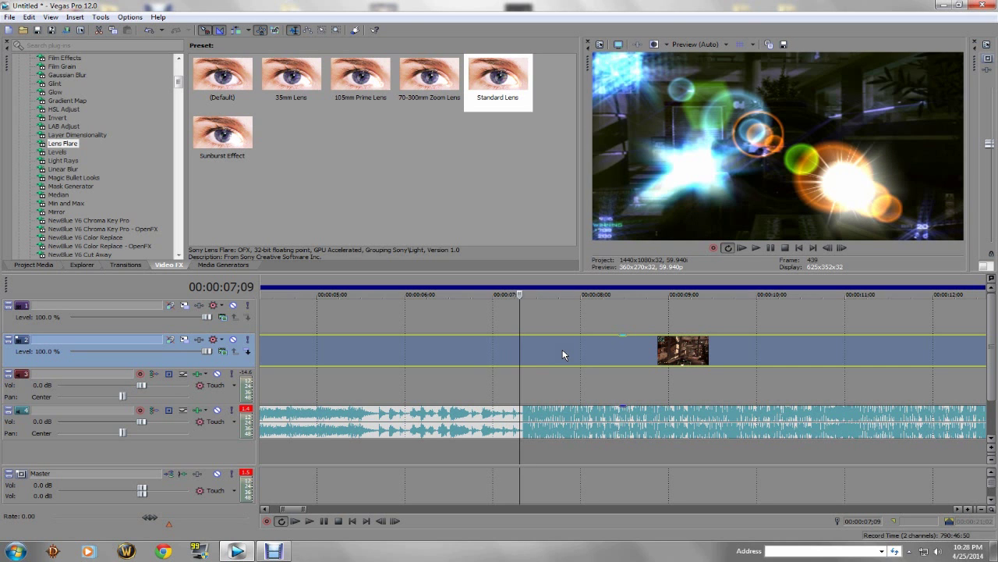
key(Right)
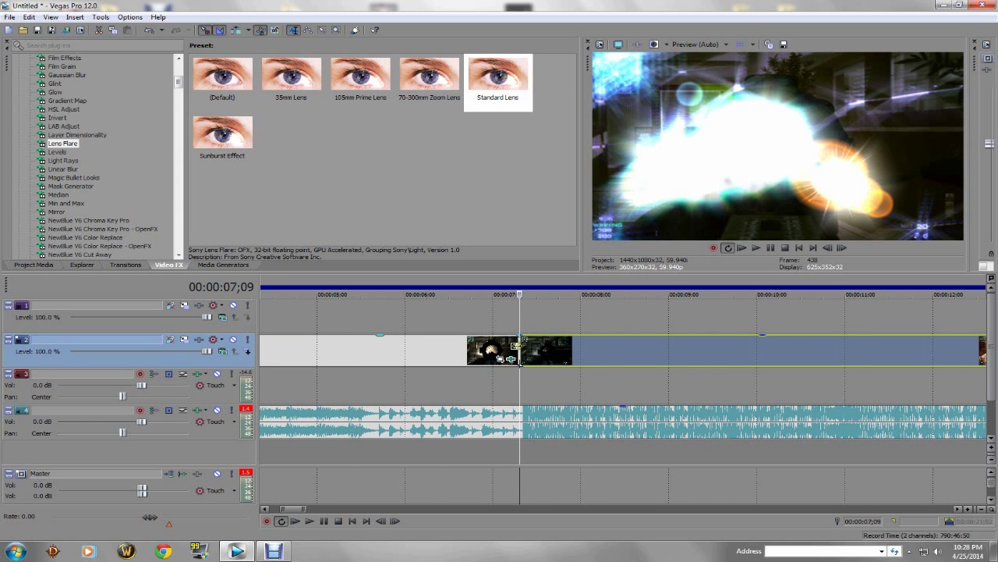
Review the cut at 06;02 and 07;13 with the lens flare showing
scroll(539, 332, down, 4)
click(528, 319)
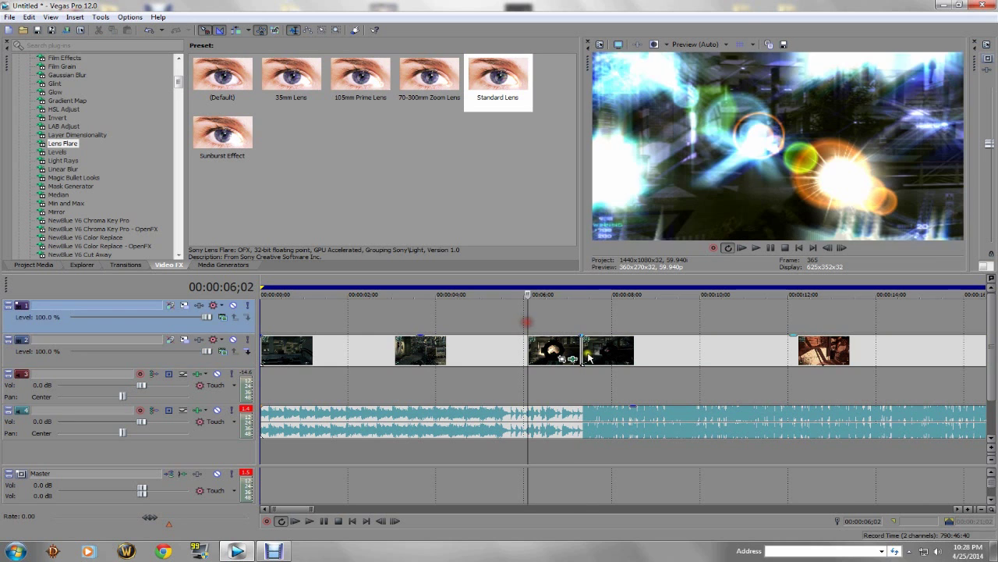
click(588, 320)
scroll(624, 359, down, 2)
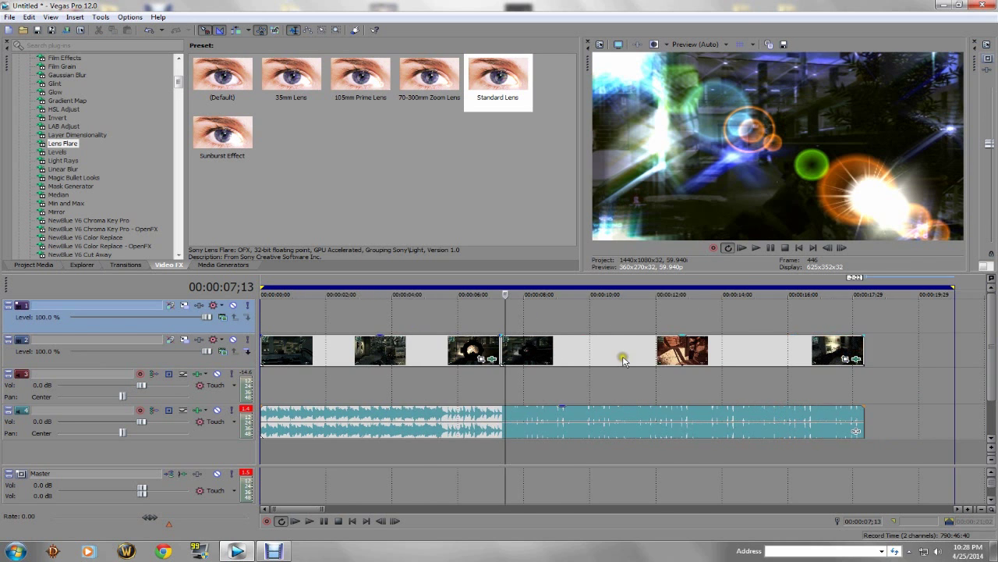
scroll(624, 358, down, 2)
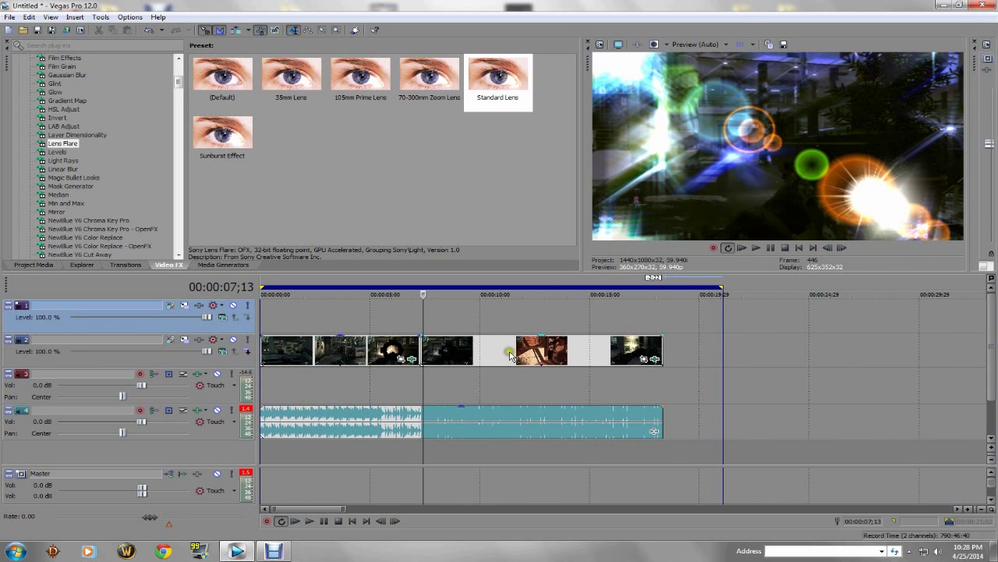
Select the clip after the 7-second split and show the S_Shake Default preset in Video FX
click(494, 349)
click(456, 349)
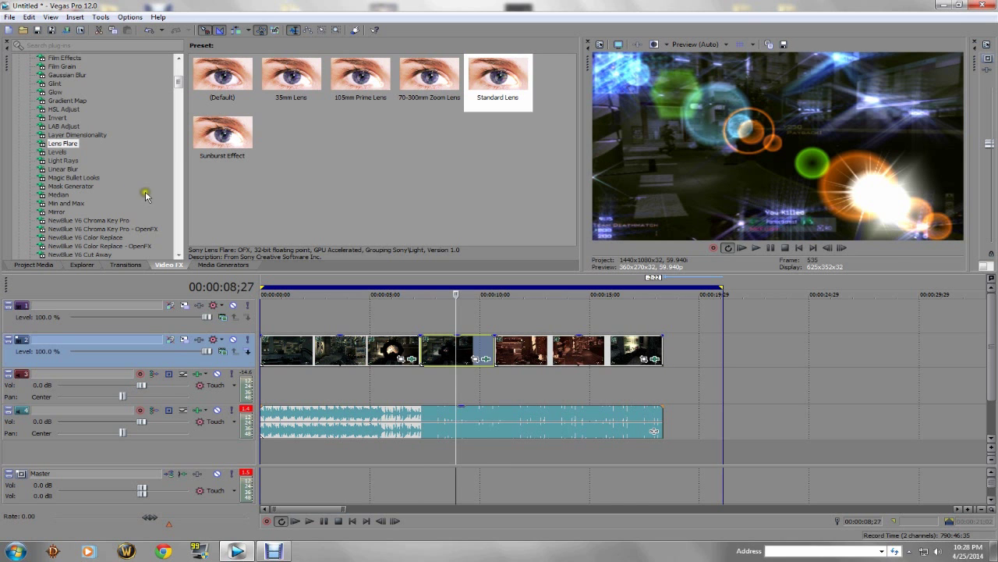
scroll(108, 196, down, 10)
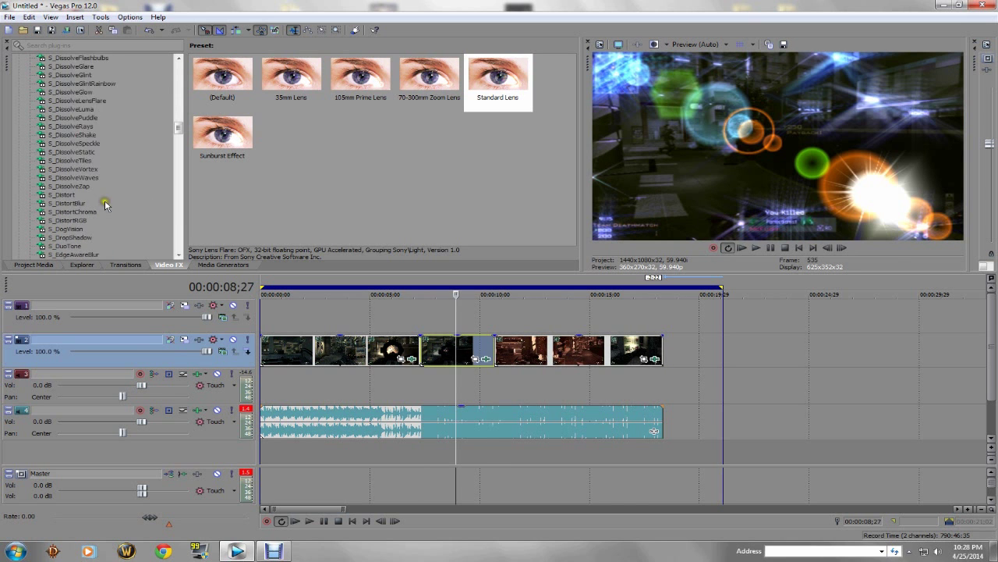
scroll(105, 205, down, 10)
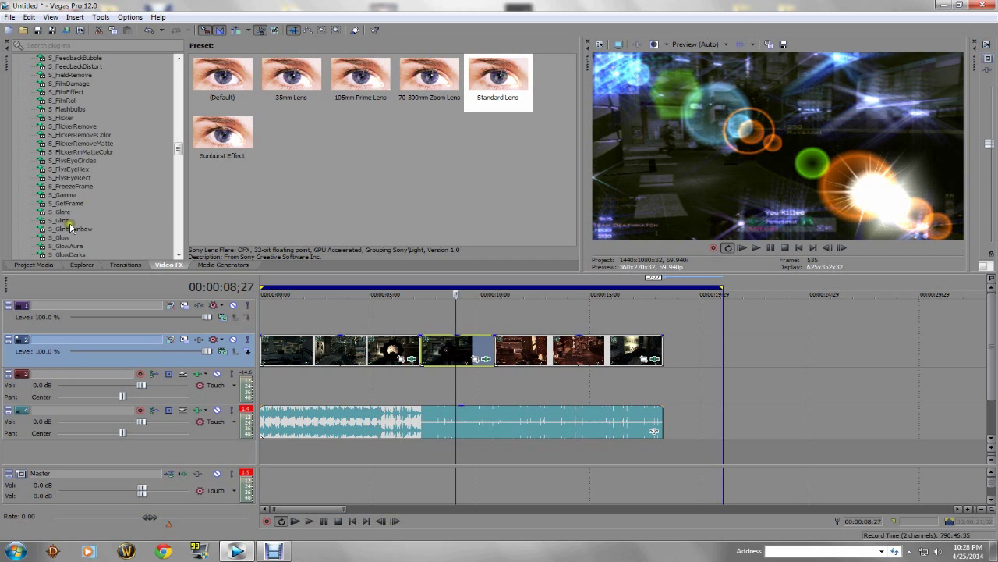
scroll(73, 177, down, 6)
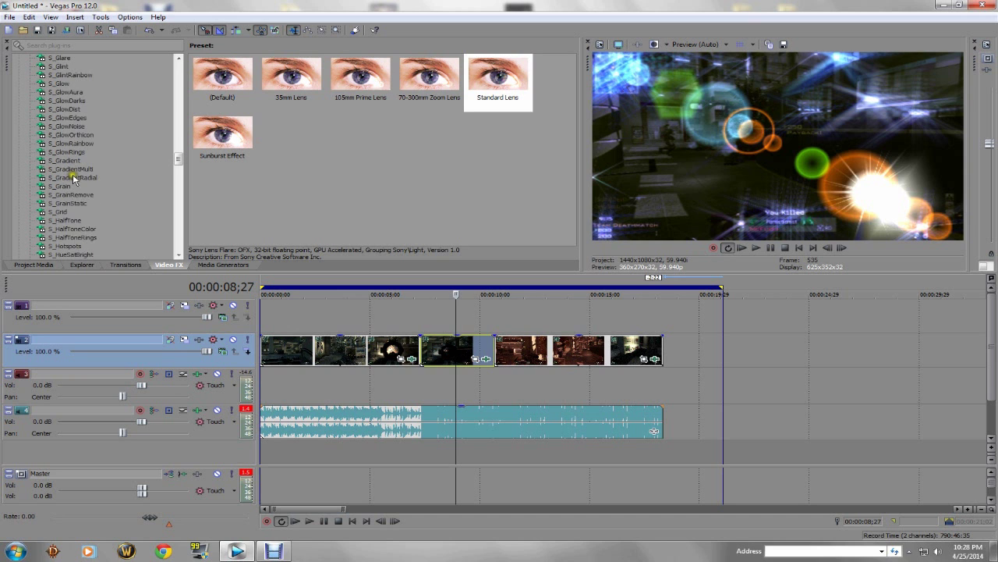
scroll(76, 206, down, 3)
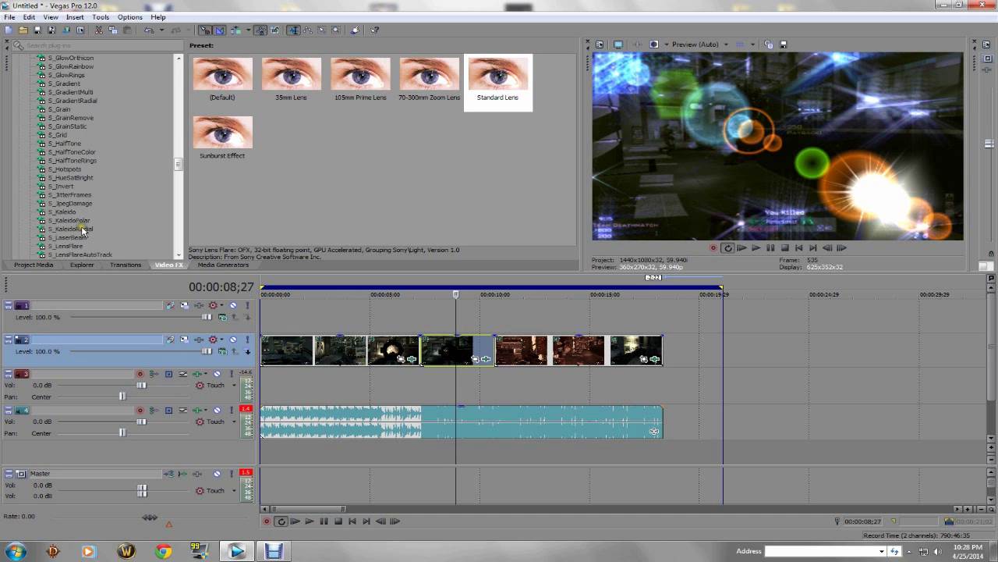
scroll(70, 176, up, 2)
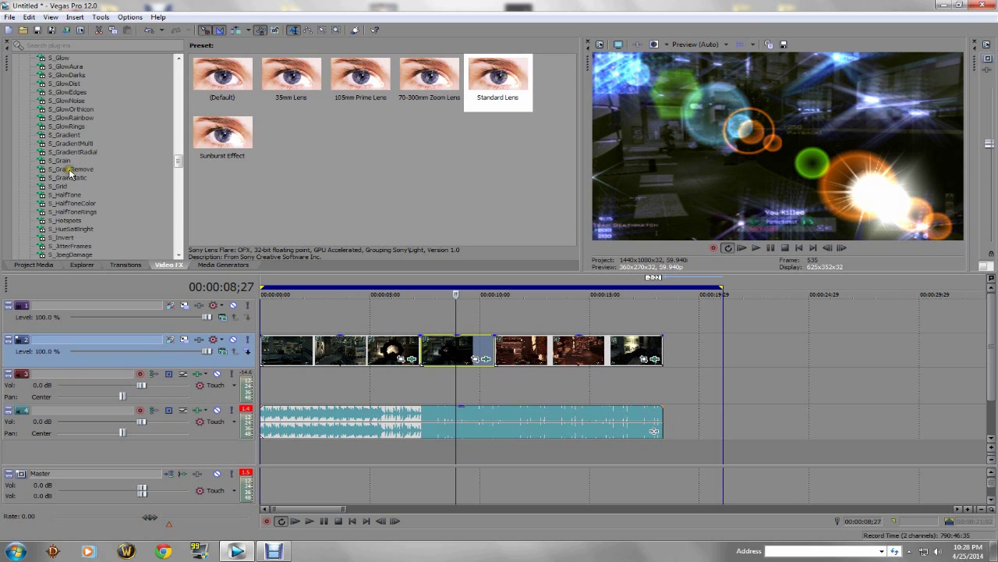
scroll(70, 173, down, 15)
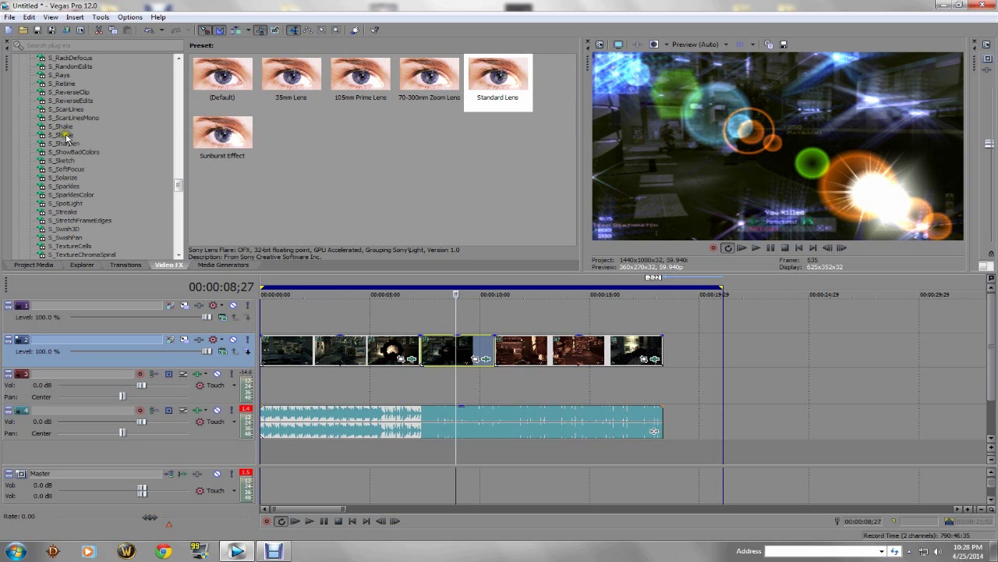
click(62, 127)
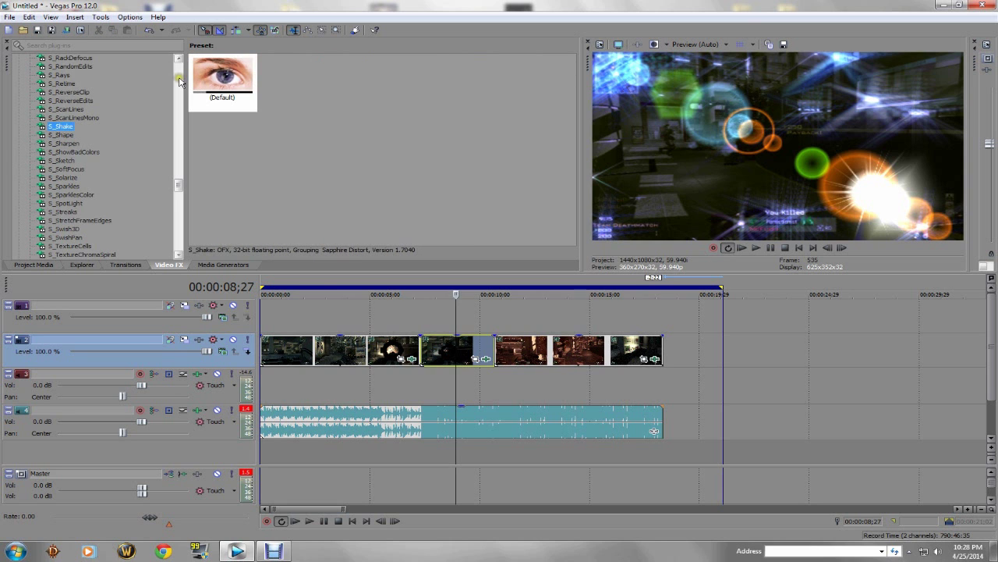
Apply S_Shake Default to the post-split clip with Amplitude 5.000 and Frequency 30.00
drag(223, 78, 455, 349)
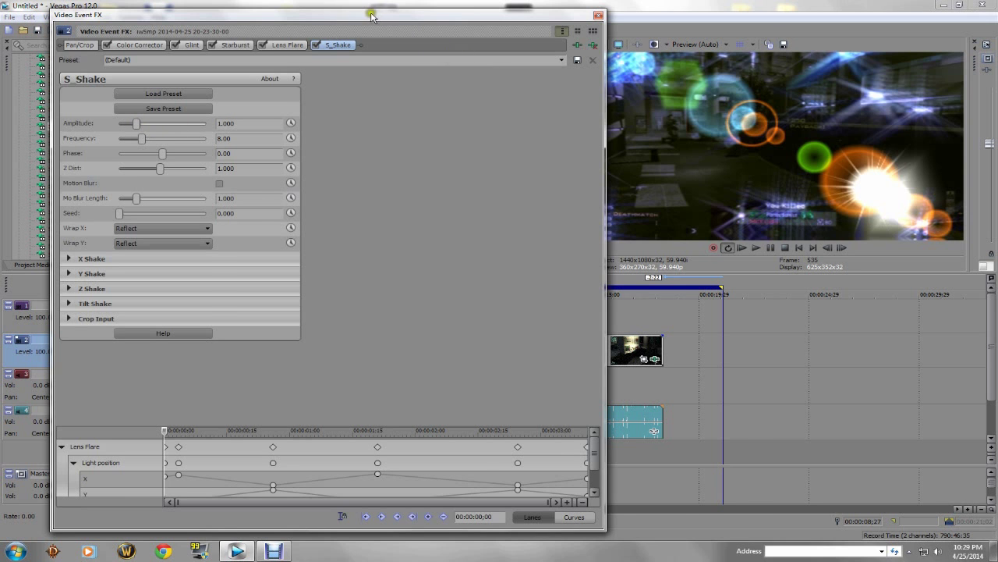
drag(373, 15, 493, 11)
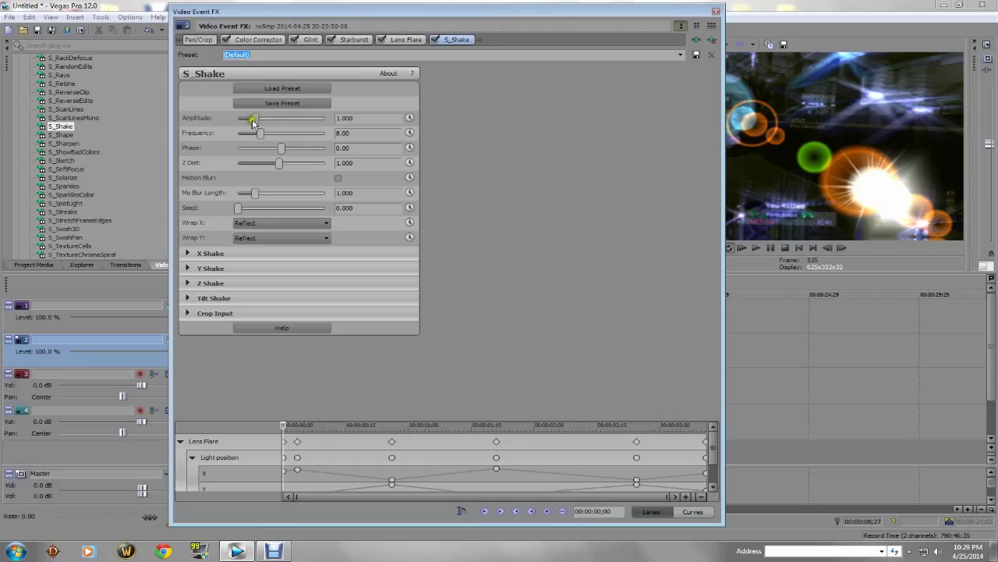
drag(255, 119, 336, 117)
drag(262, 134, 421, 136)
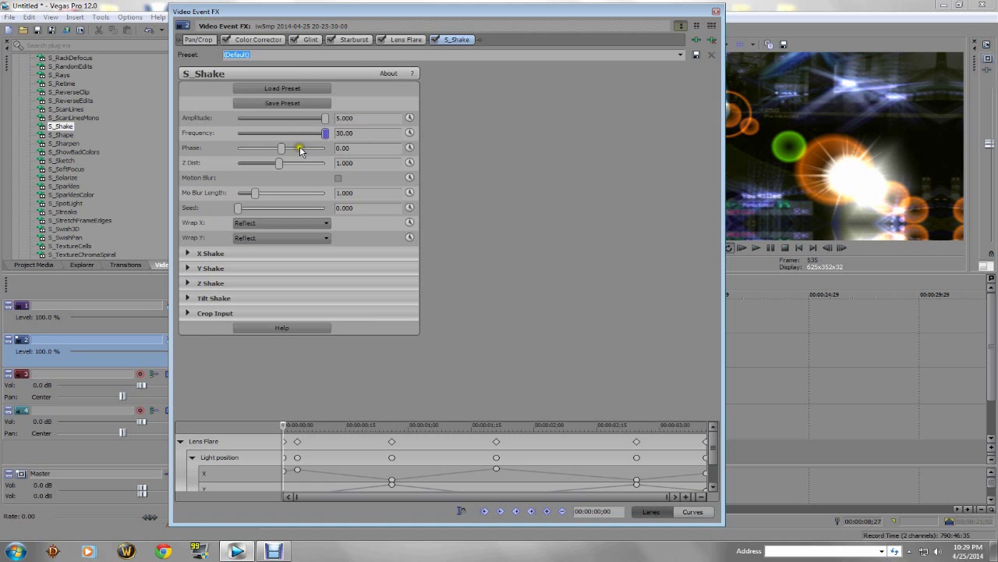
click(716, 14)
click(412, 316)
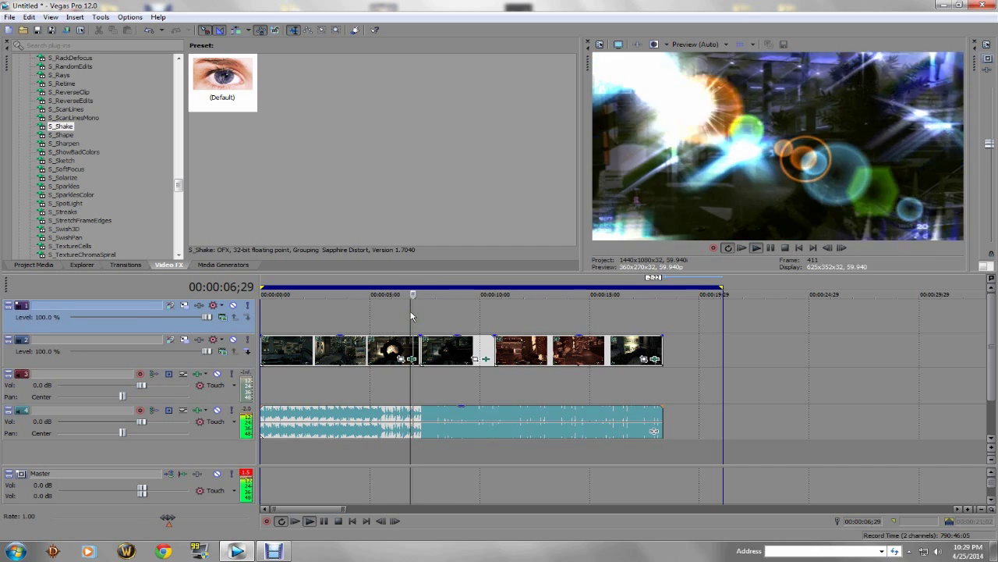
key(space)
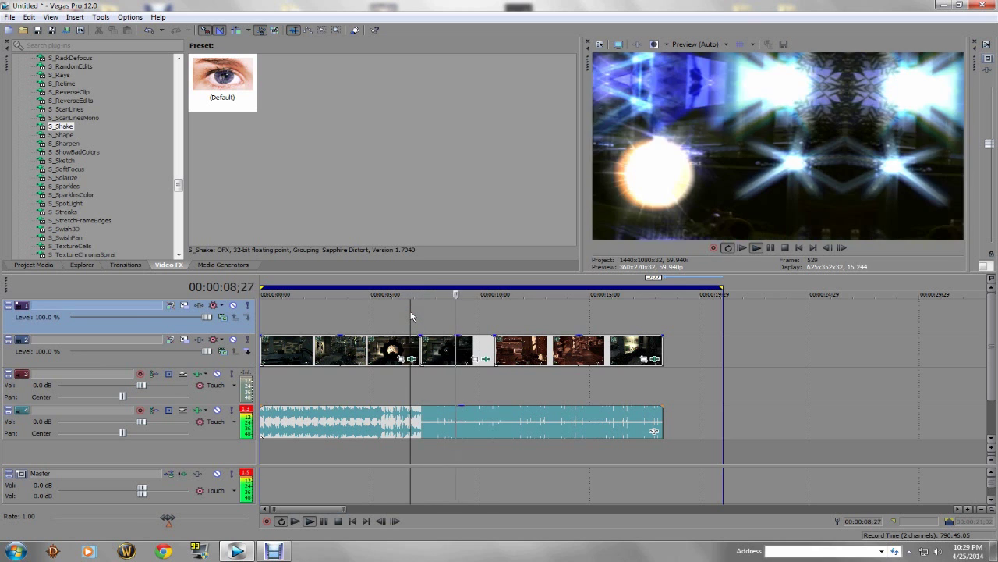
key(space)
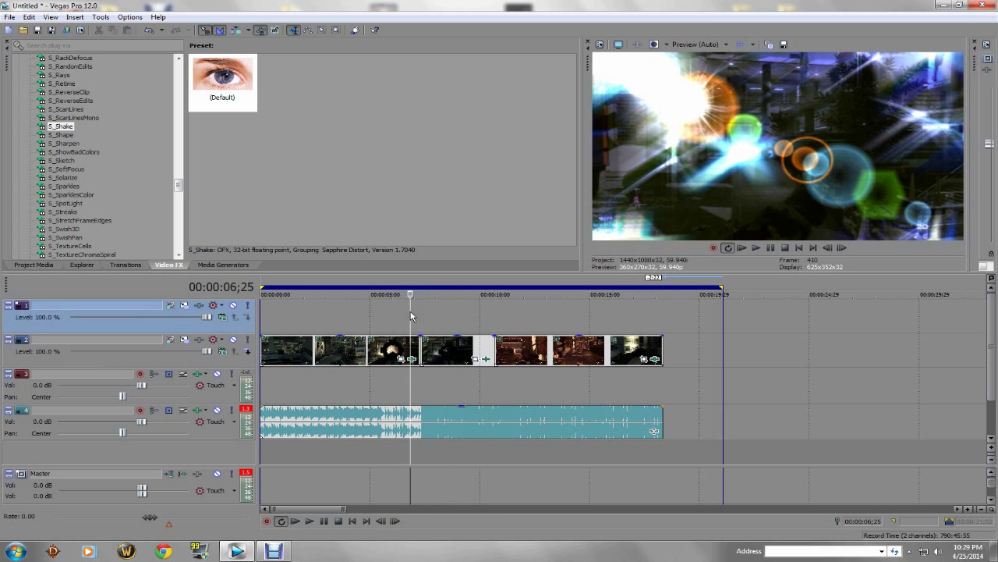
scroll(417, 327, up, 2)
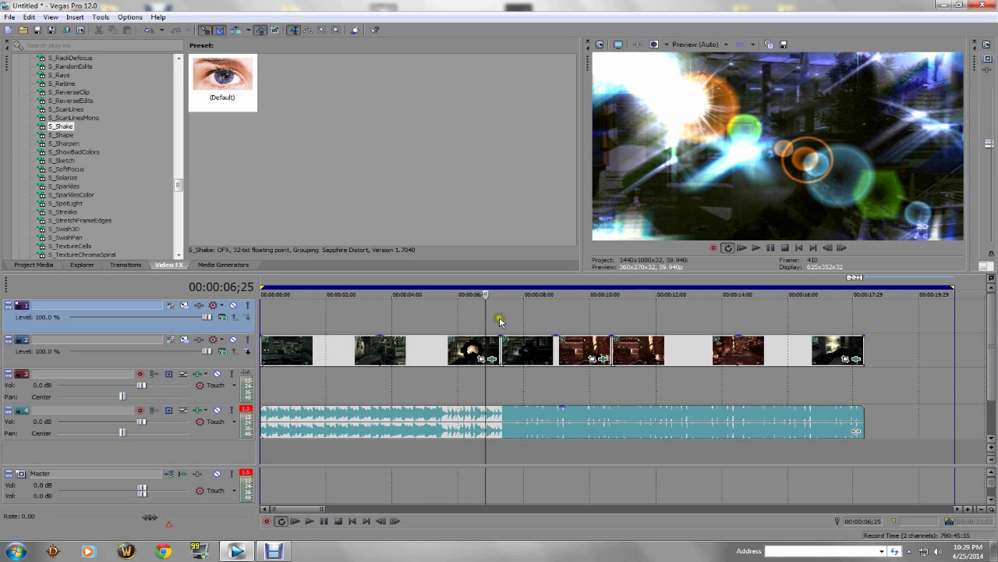
click(499, 320)
click(613, 321)
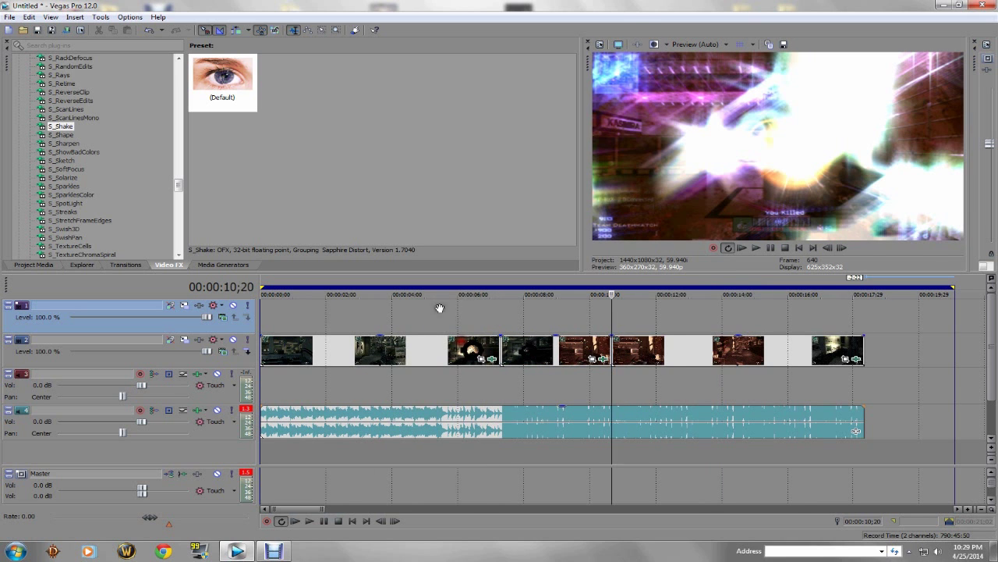
click(663, 318)
click(607, 319)
drag(560, 347, 596, 349)
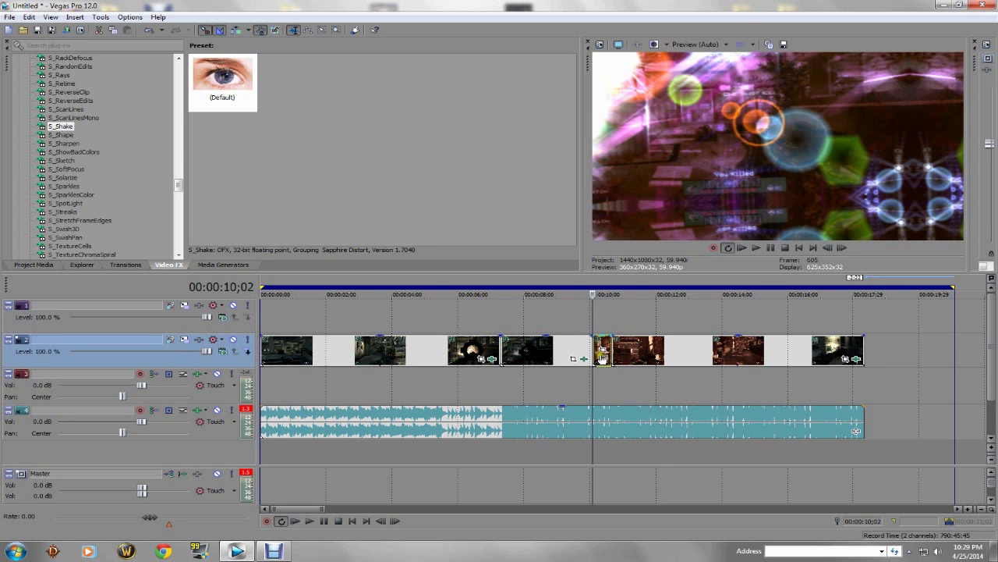
key(ctrl+z)
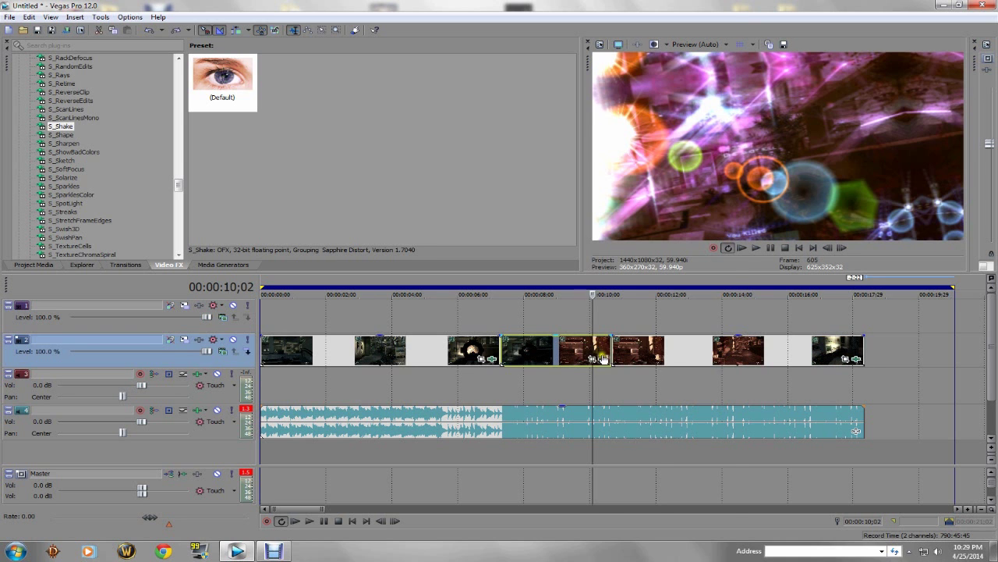
click(603, 359)
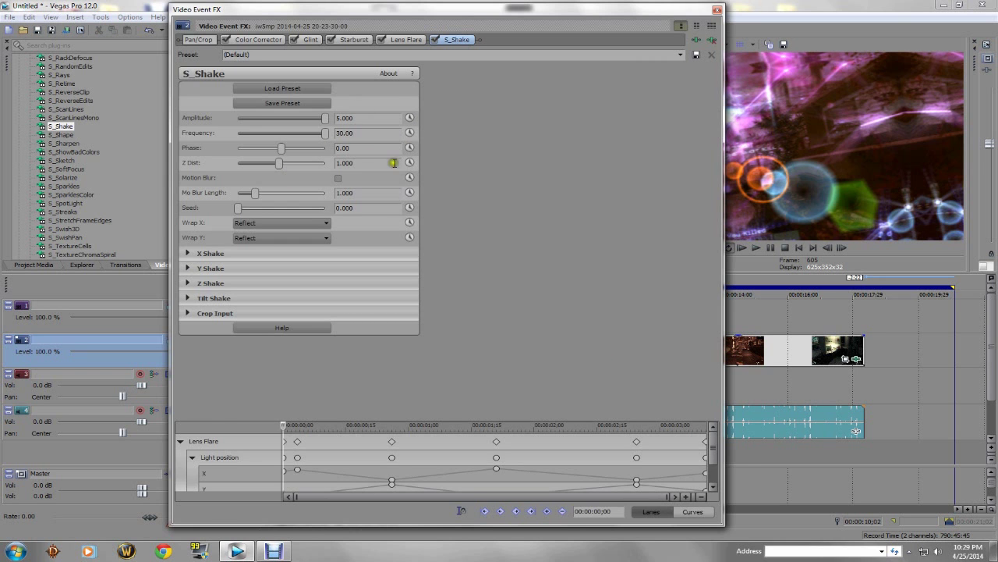
click(716, 7)
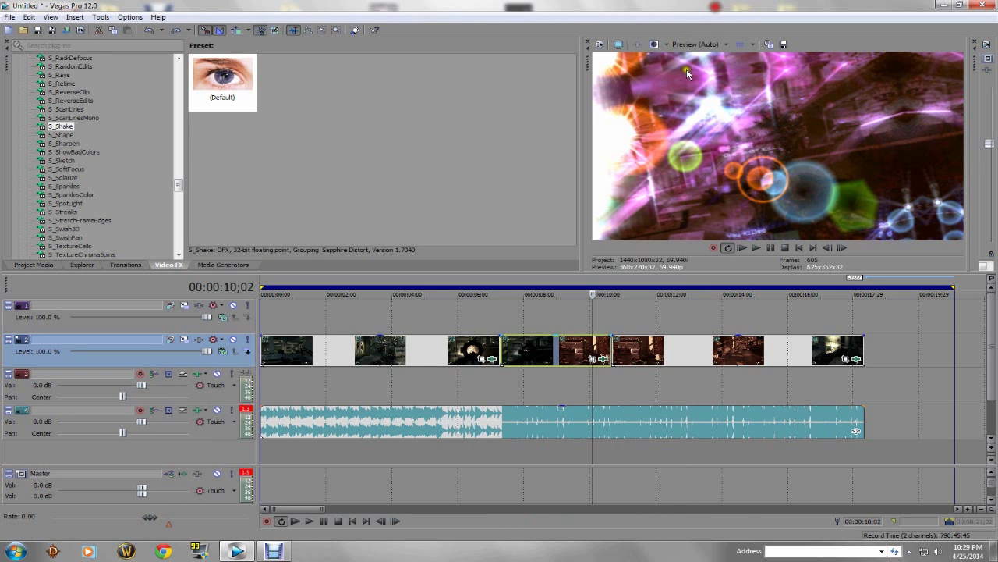
click(321, 318)
scroll(320, 318, down, 5)
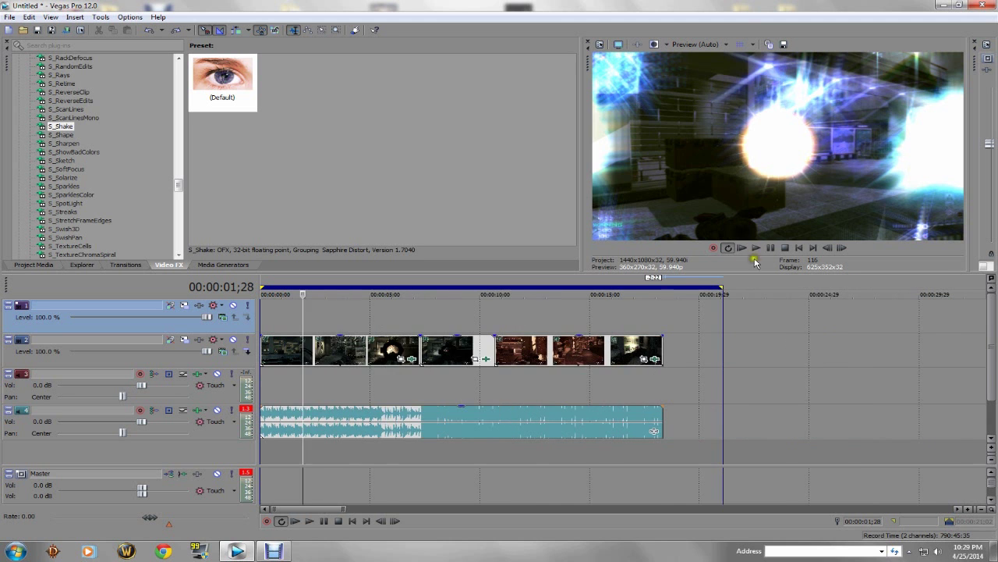
click(797, 248)
key(ctrl+z)
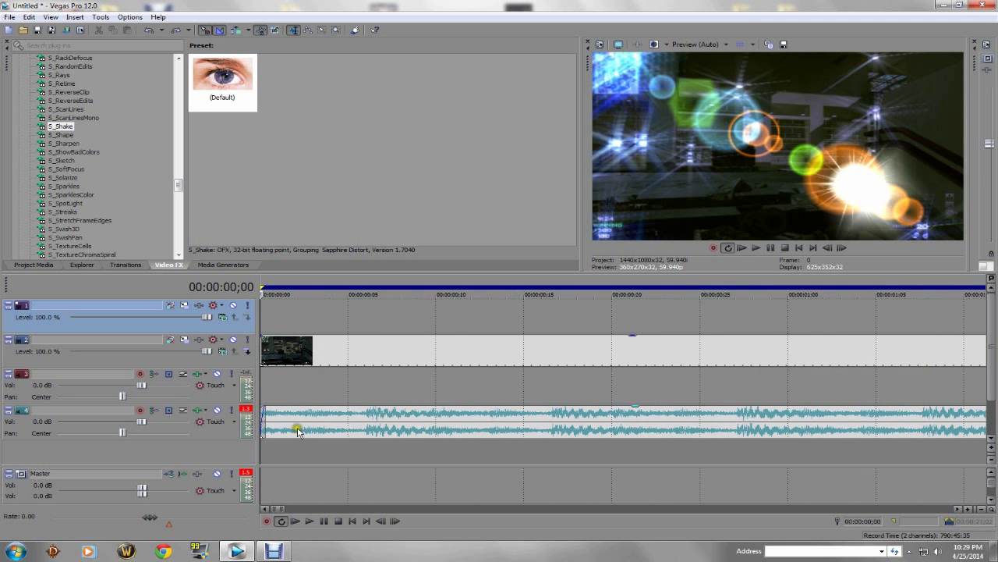
key(space)
scroll(325, 437, up, 8)
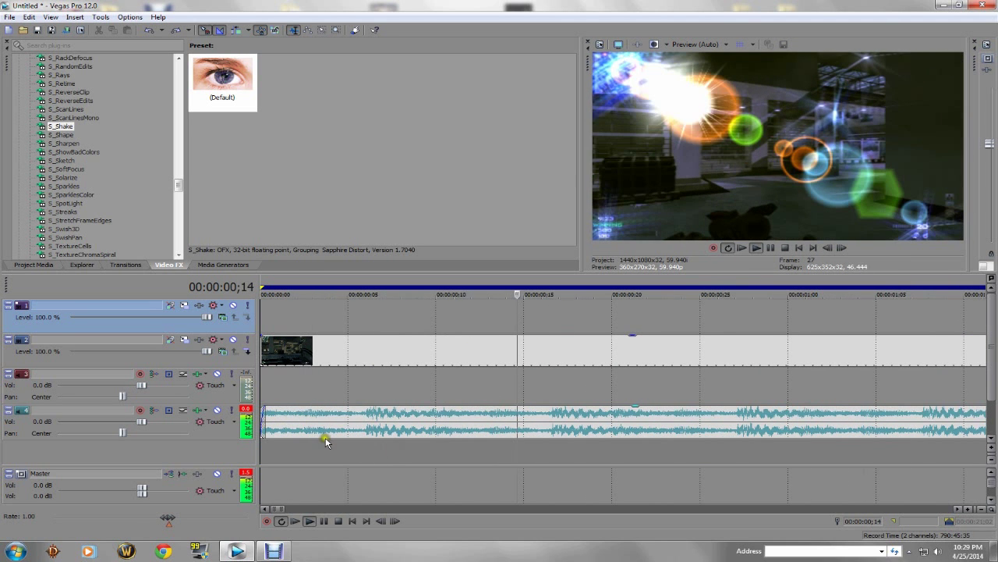
key(space)
scroll(355, 411, down, 3)
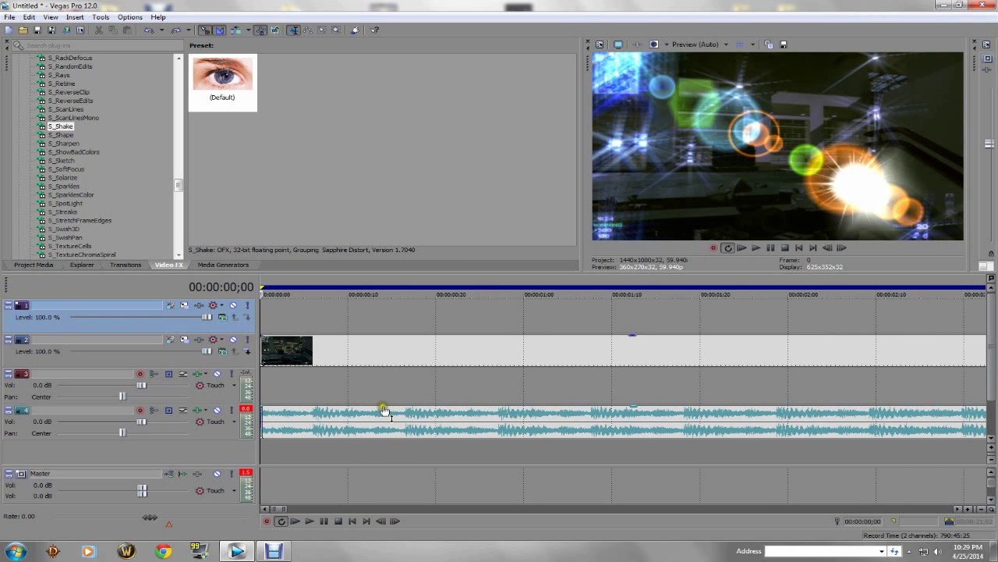
scroll(437, 408, down, 5)
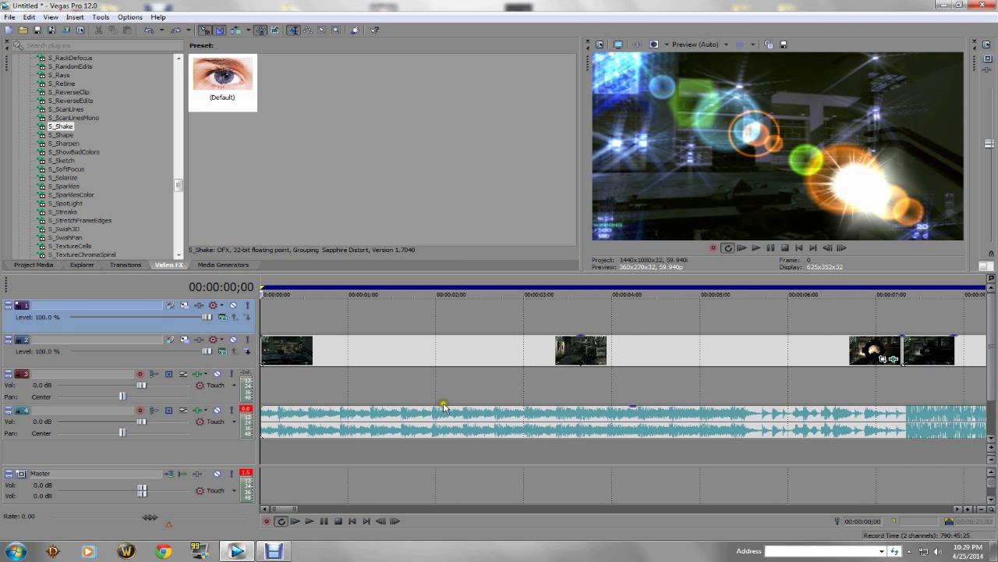
key(space)
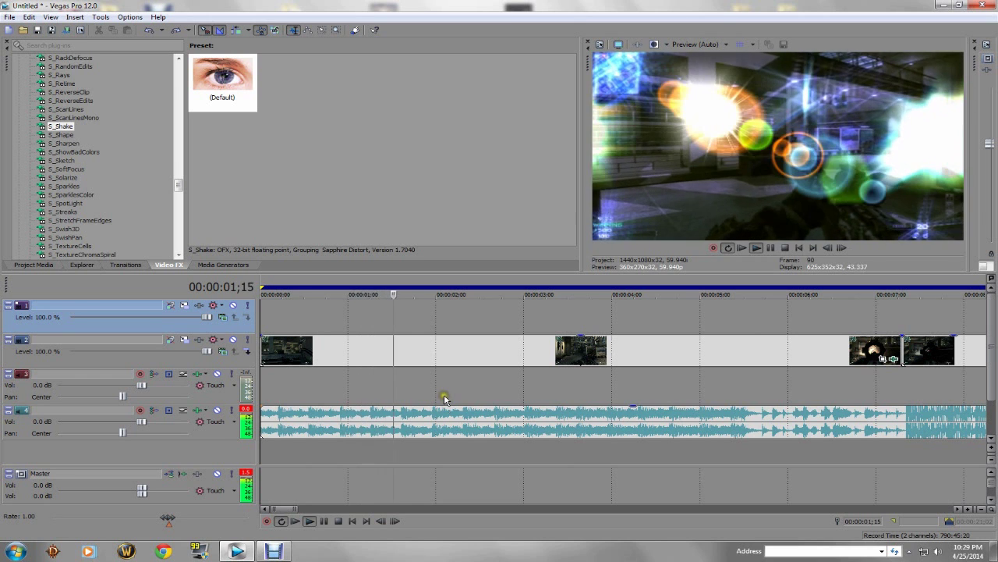
key(space)
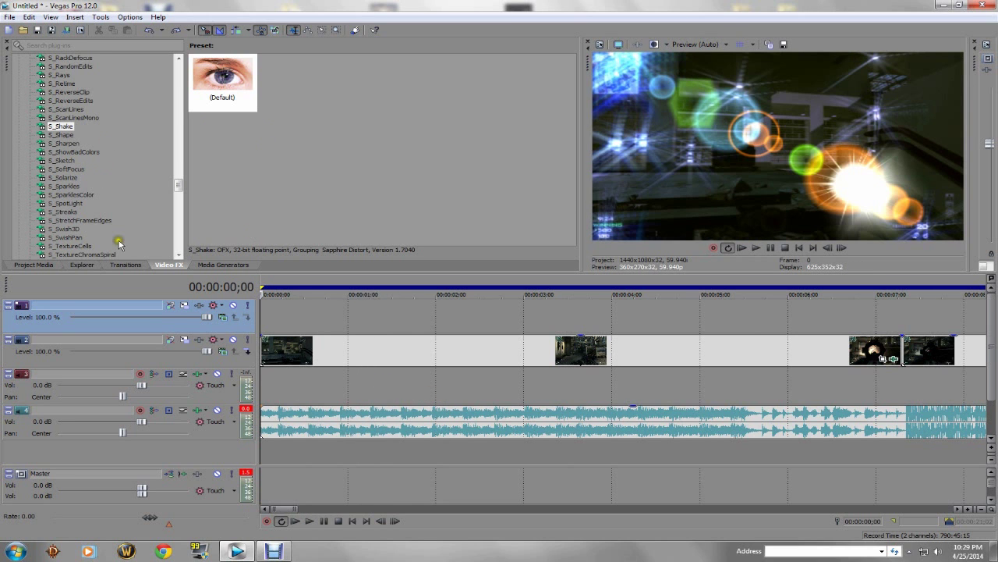
Place a White Solid Color media generator clip on the top video track
click(39, 265)
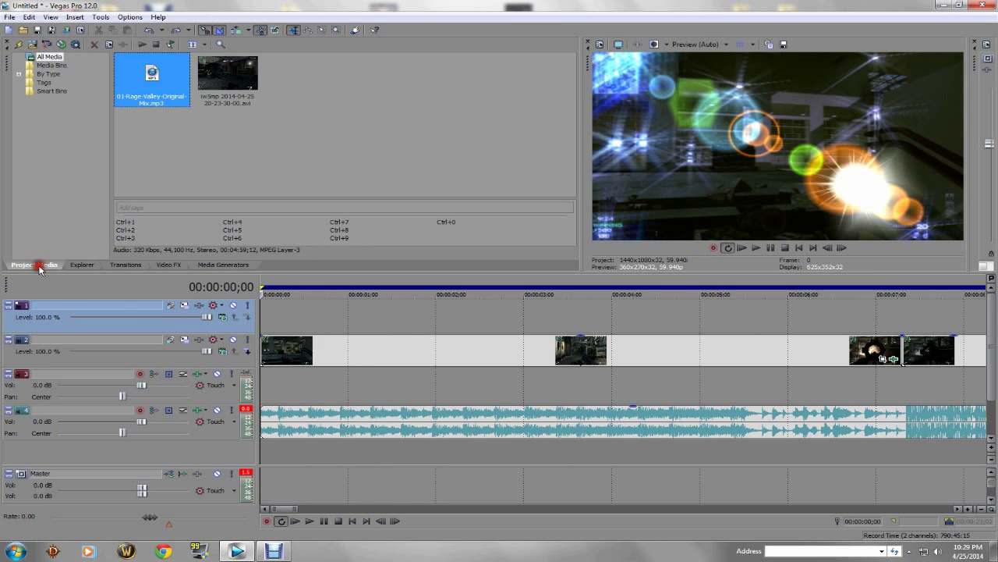
click(218, 265)
scroll(56, 156, down, 5)
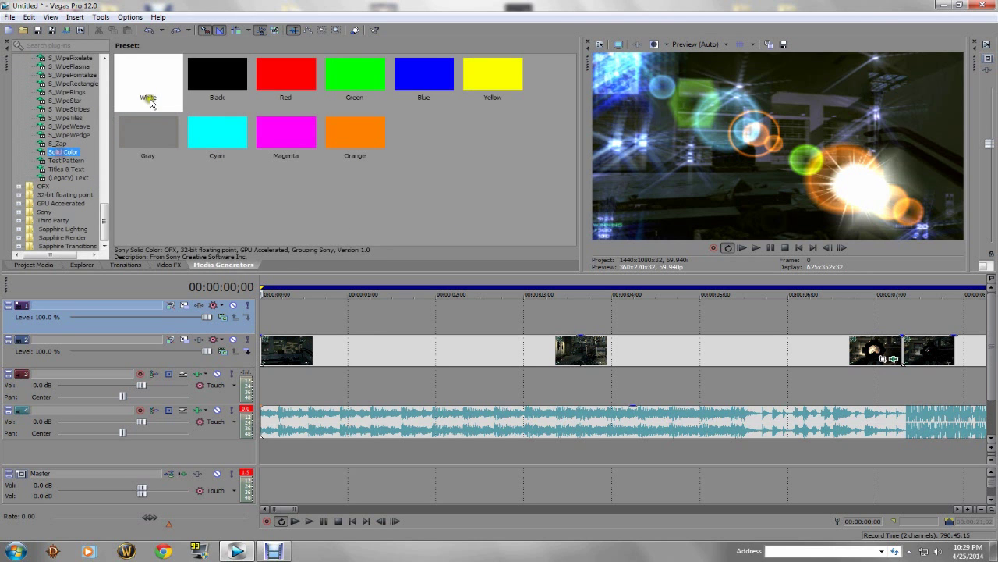
drag(160, 92, 320, 316)
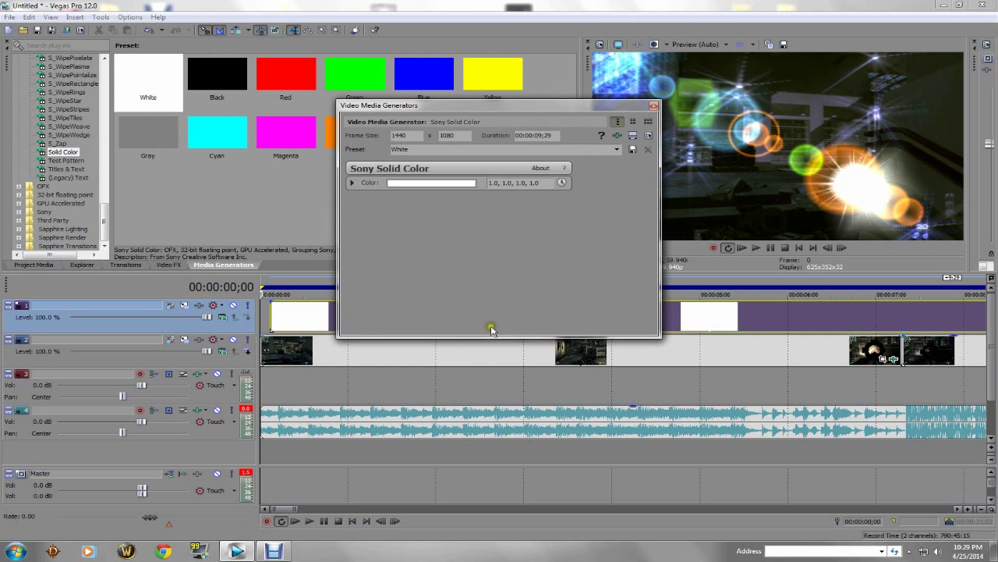
click(652, 106)
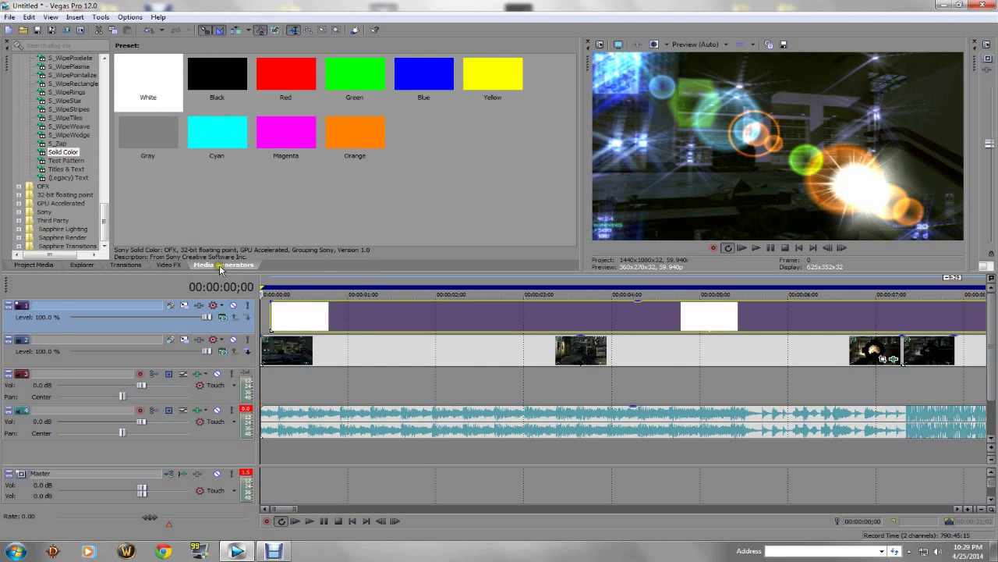
Split the white clip at 00:00:01;05, delete the remainder and trim it to a brief flash
scroll(415, 331, down, 3)
click(312, 317)
key(s)
right_click(378, 322)
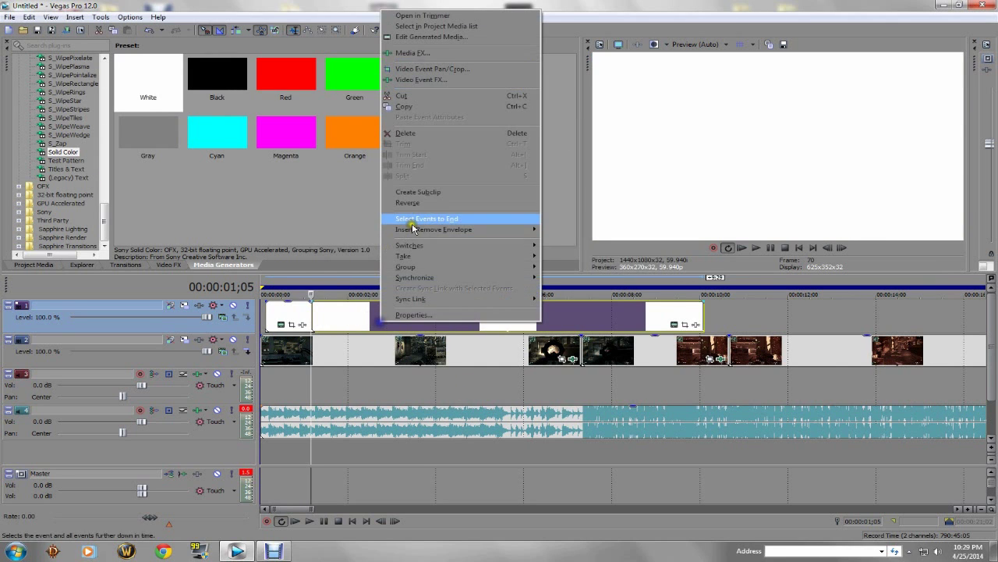
click(419, 133)
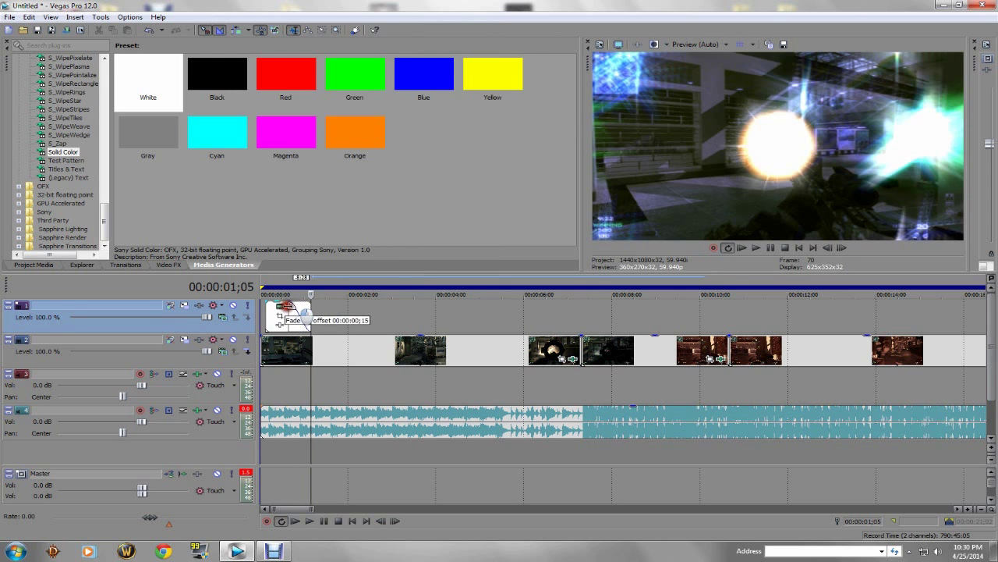
drag(266, 305, 273, 325)
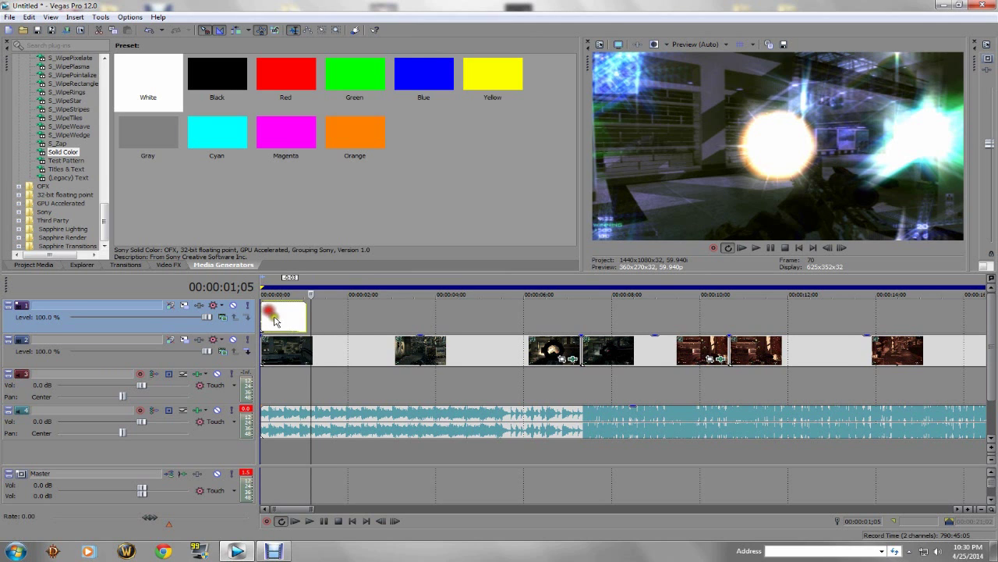
scroll(289, 324, up, 5)
drag(546, 320, 333, 323)
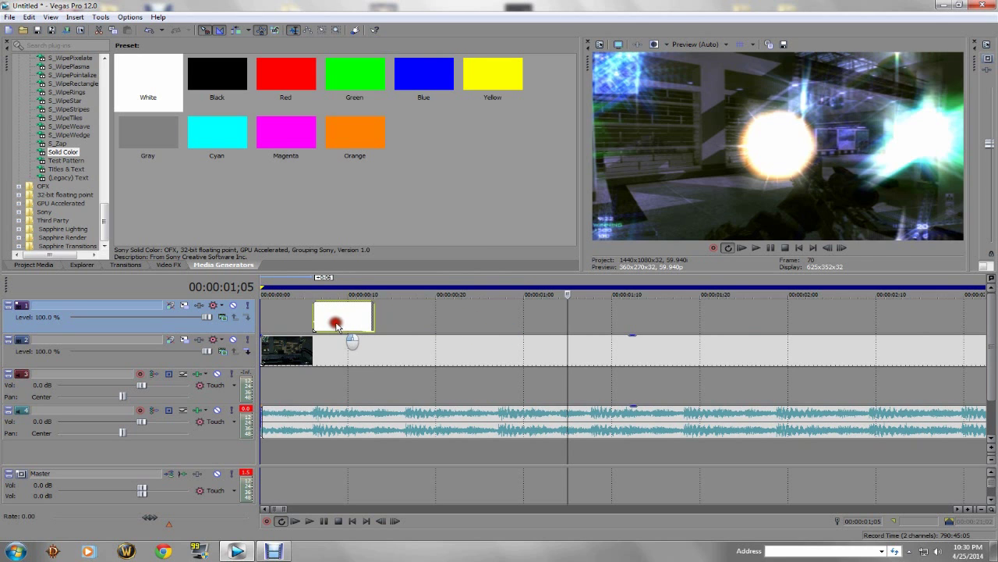
Adjust the white flash clip via its context menu and review the frames right after it
click(315, 401)
click(334, 319)
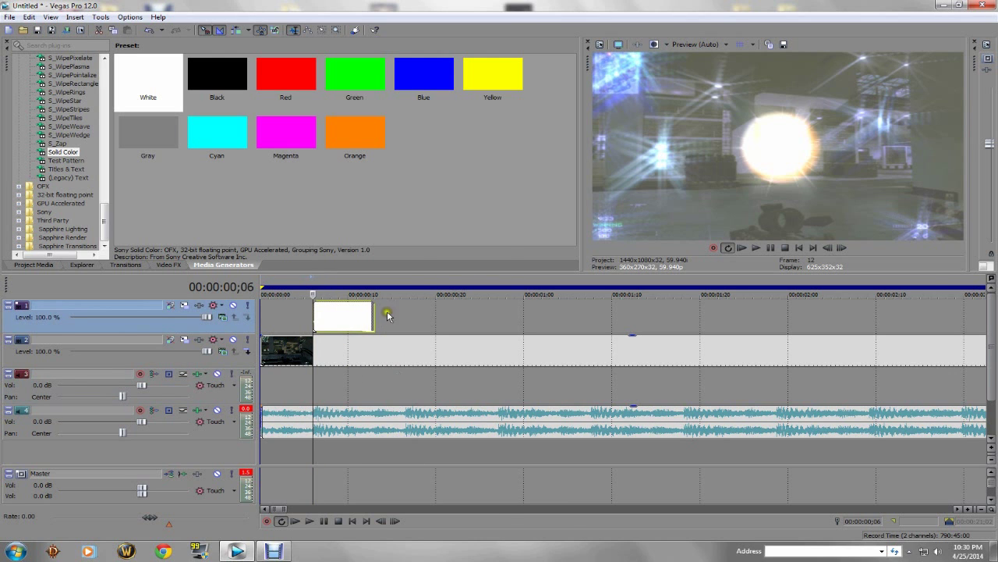
right_click(337, 312)
click(397, 326)
click(399, 313)
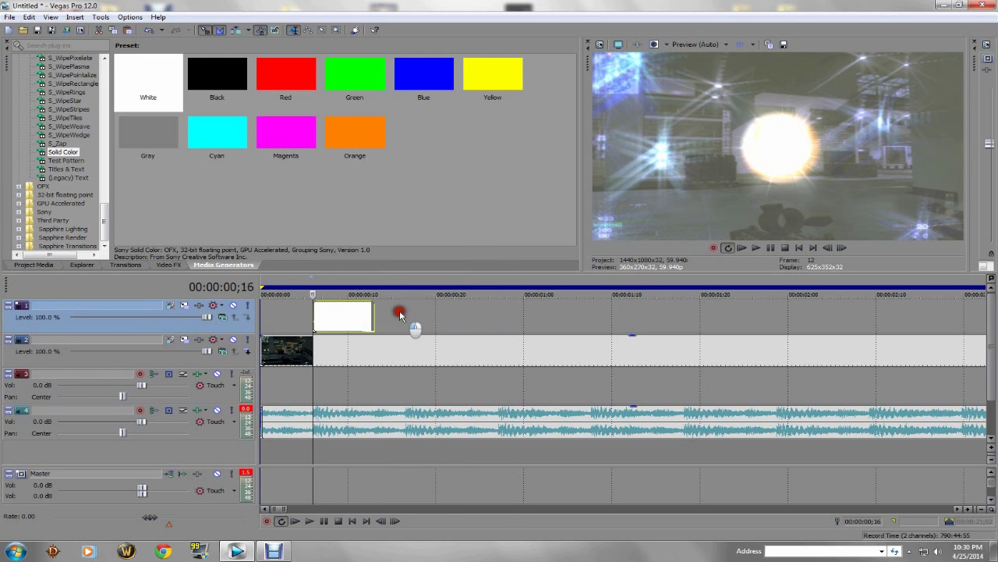
click(409, 313)
click(411, 321)
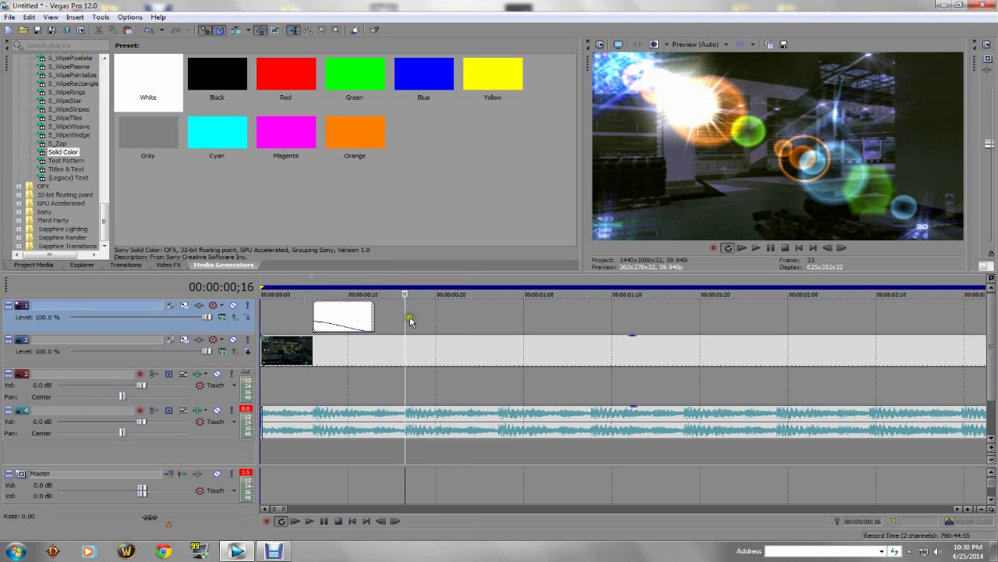
click(411, 320)
scroll(413, 326, down, 6)
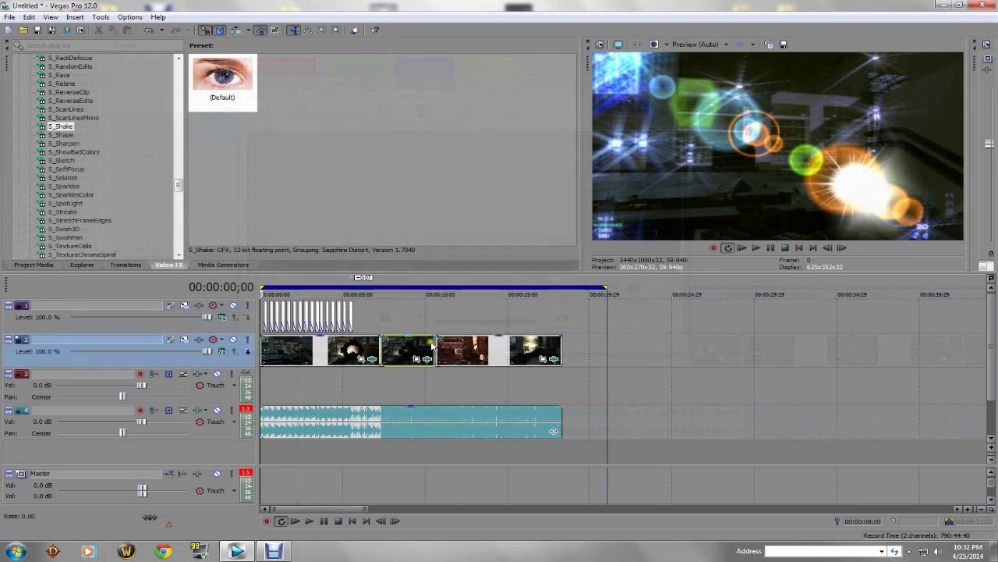
Zoom into the timeline and scrub to 00:00:03;03 to review the white flash events
click(316, 312)
scroll(347, 351, up, 8)
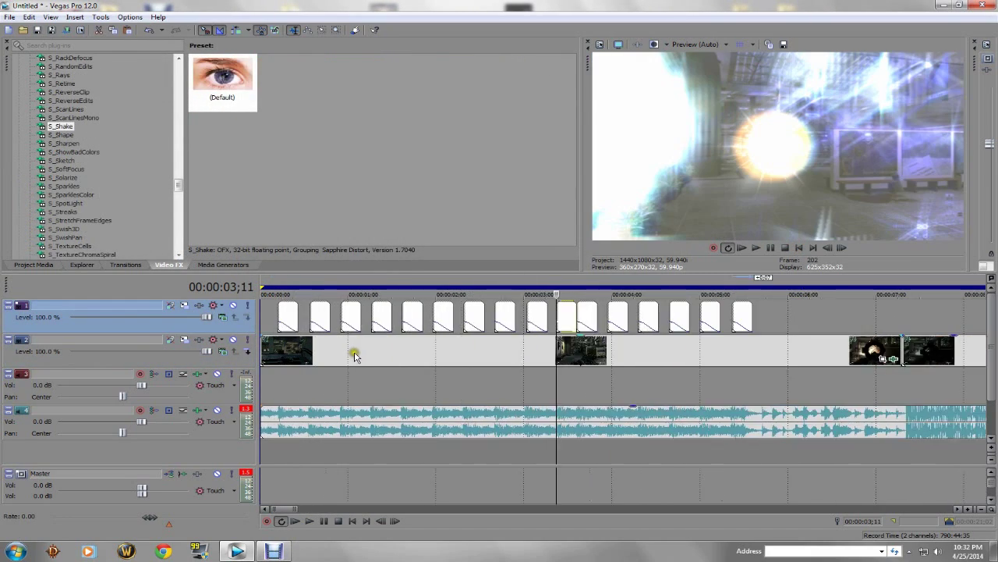
click(583, 313)
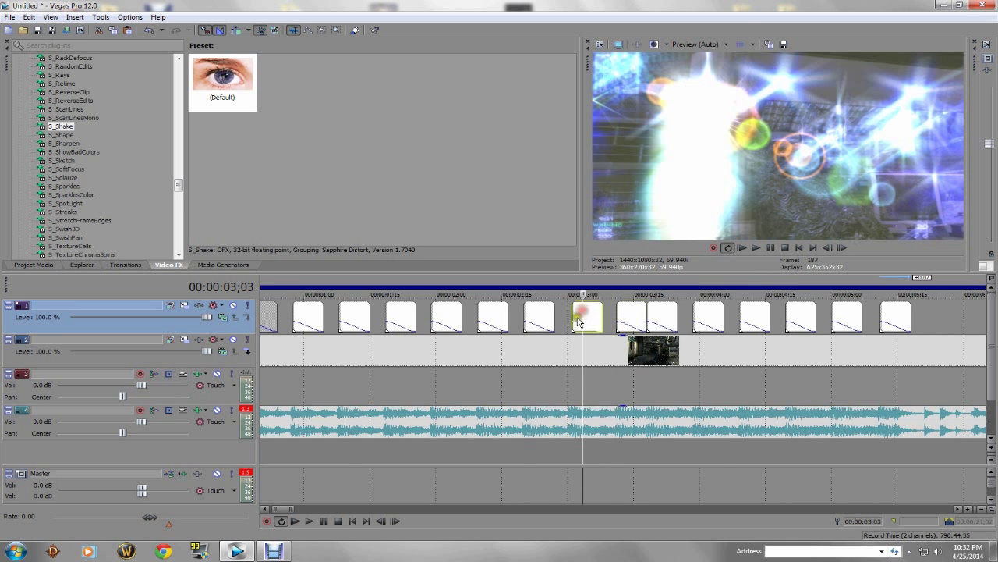
scroll(490, 337, down, 5)
scroll(490, 337, down, 1)
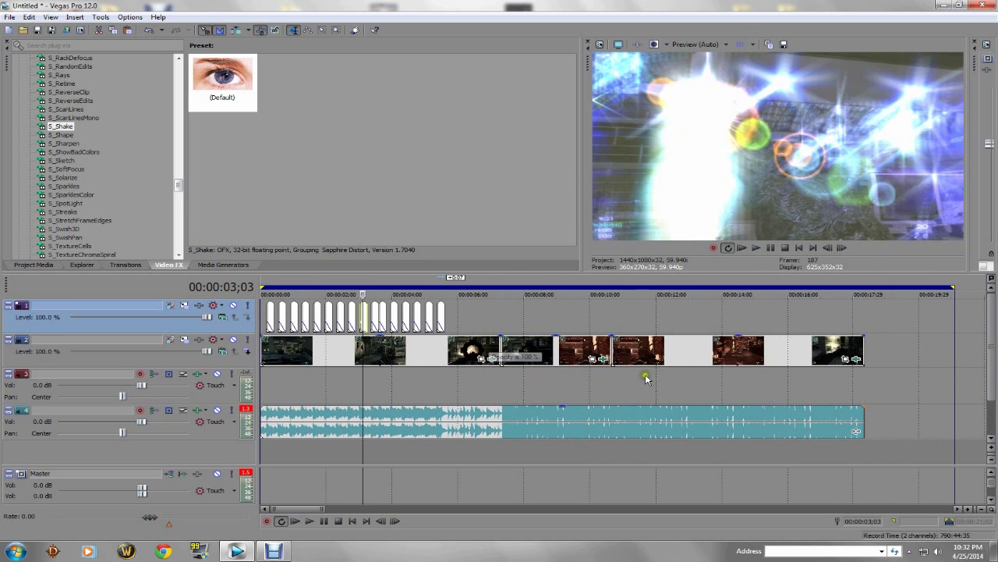